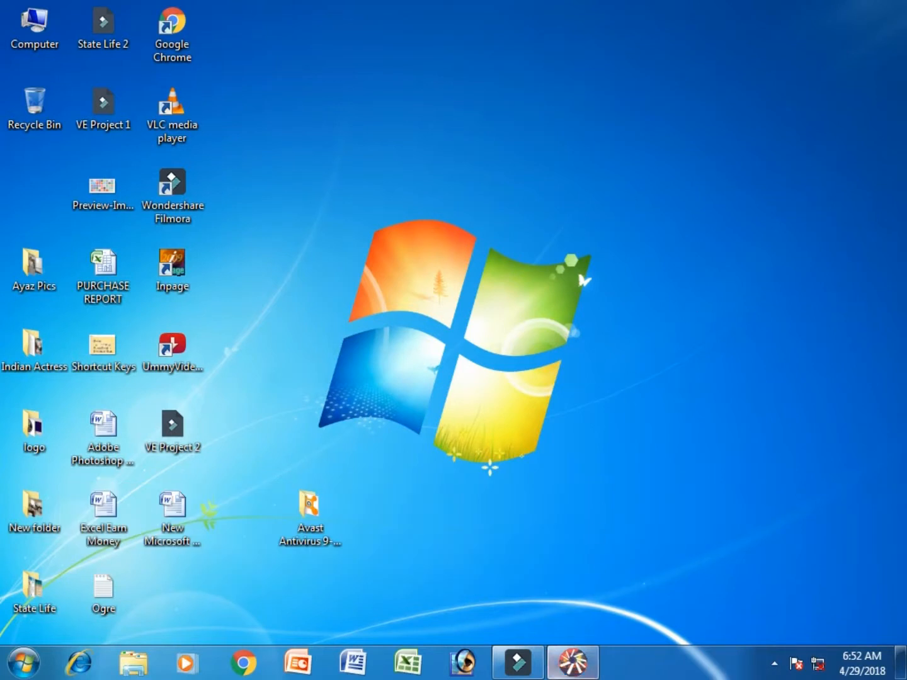
Switch to Flash 5 and, for an import, browse to the Animal Wallpapers folder inside All Wallpapars on the Others (E:) drive
left_click(556, 673)
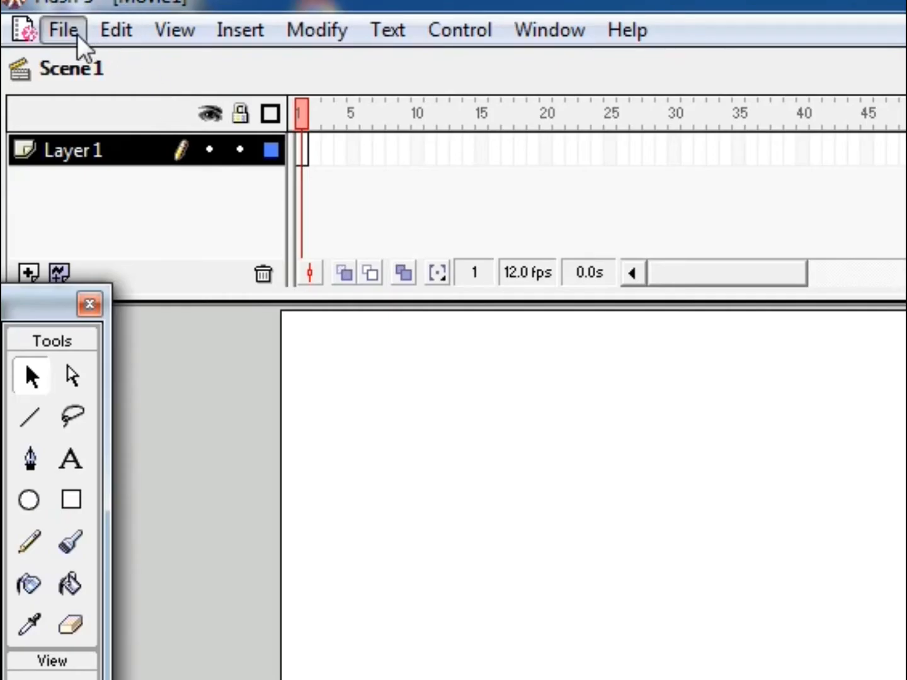
left_click(40, 28)
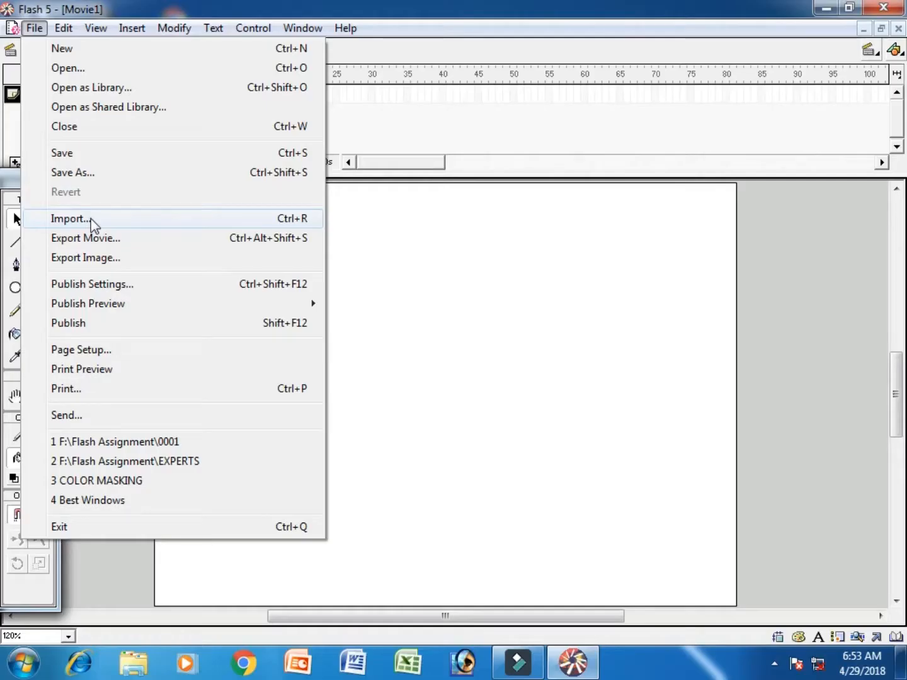
left_click(90, 218)
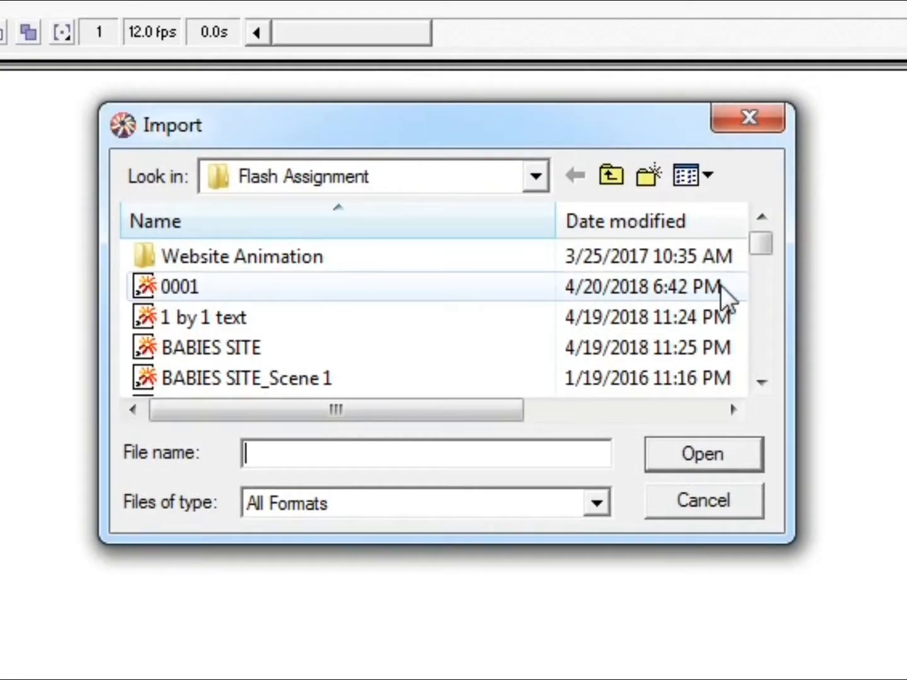
left_click(611, 176)
left_click(489, 178)
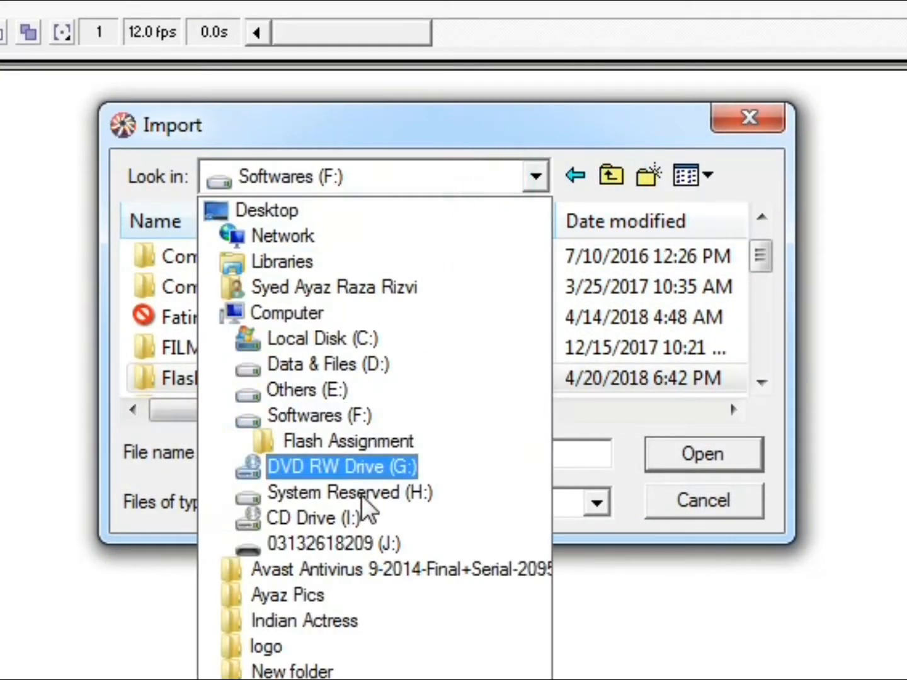
left_click(317, 390)
double_click(268, 254)
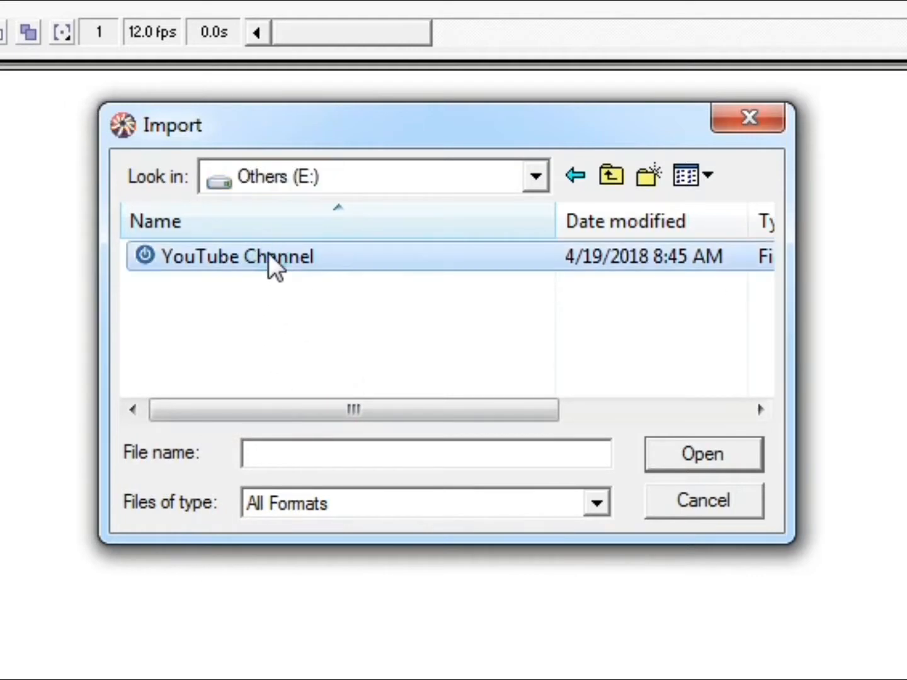
left_click(240, 251)
double_click(240, 251)
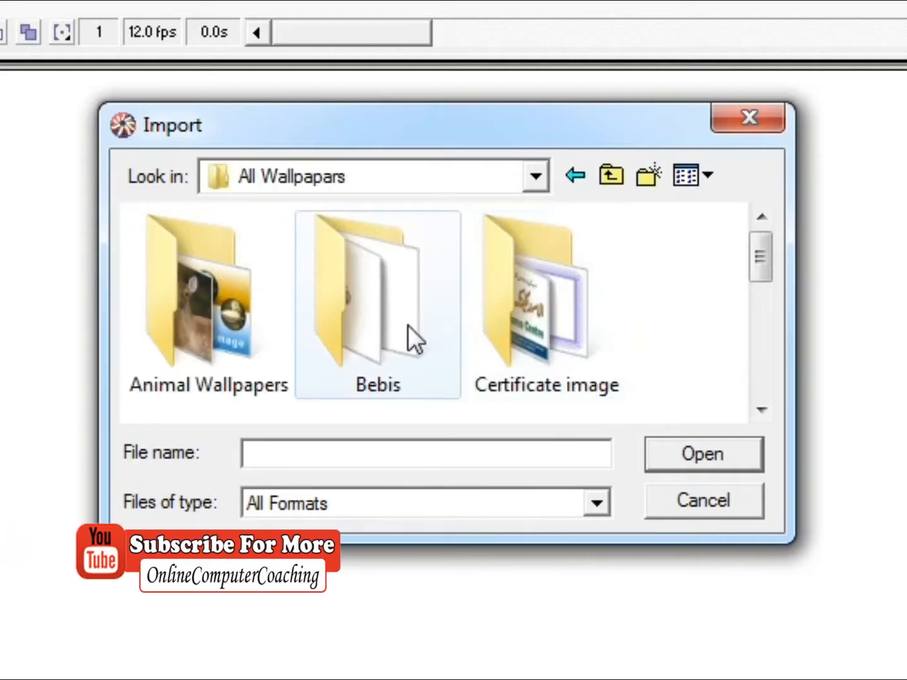
double_click(238, 298)
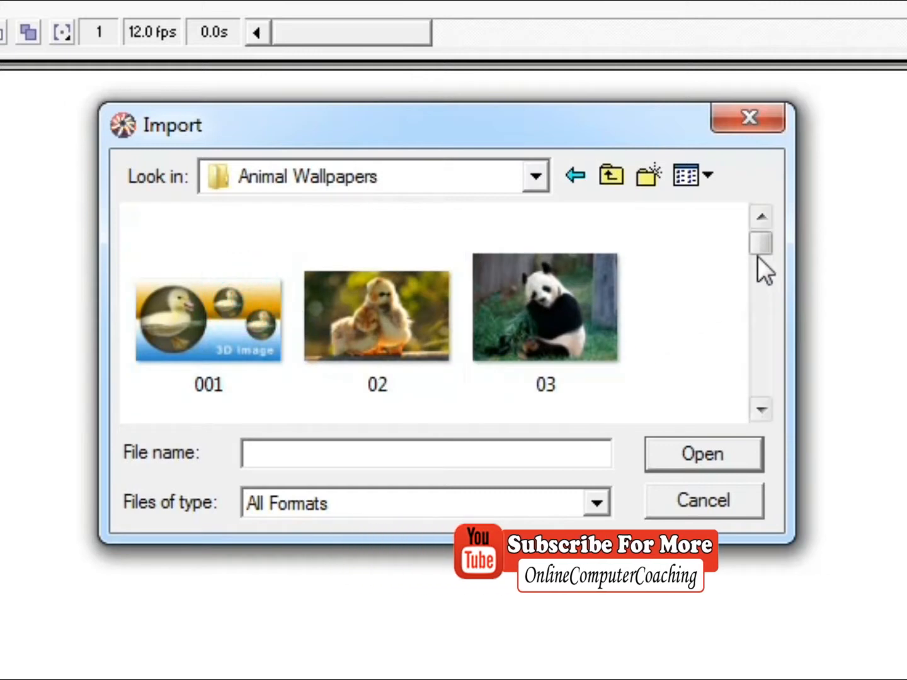
Import image 02 into frame 1 on its own, declining the rest of the image sequence
left_click(400, 291)
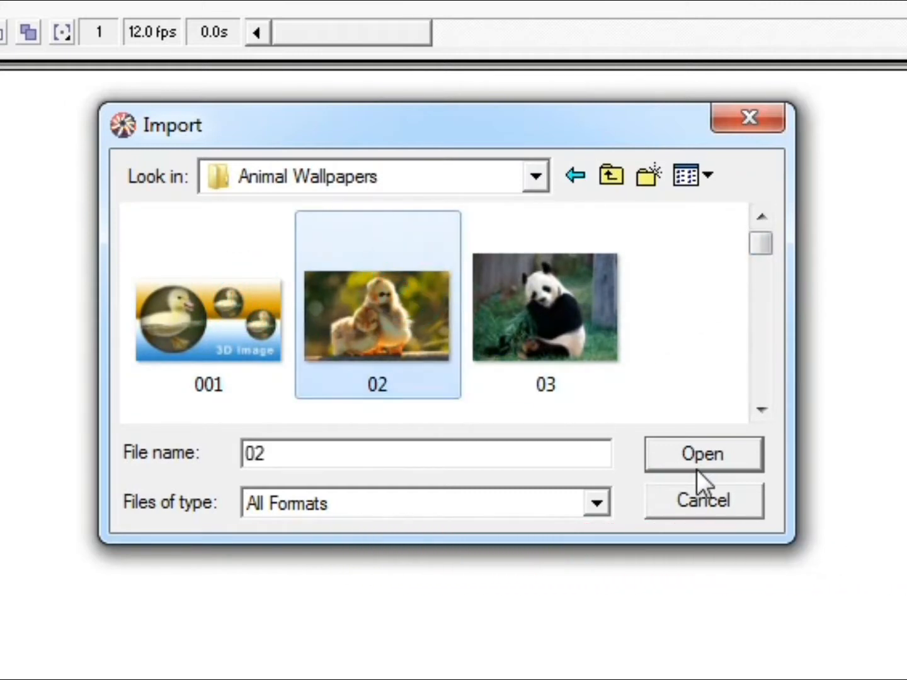
left_click(700, 460)
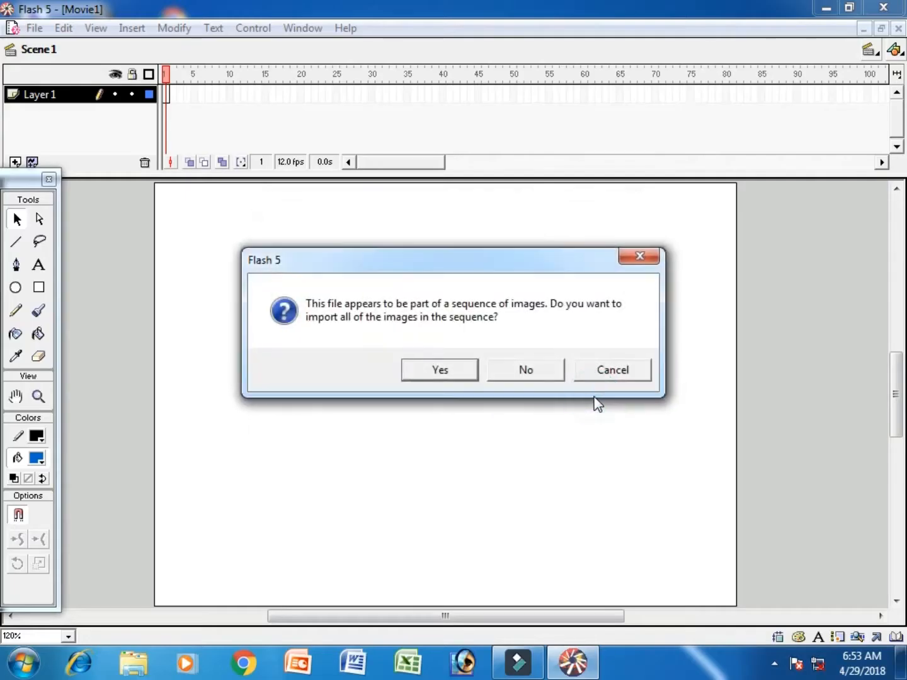
left_click(525, 370)
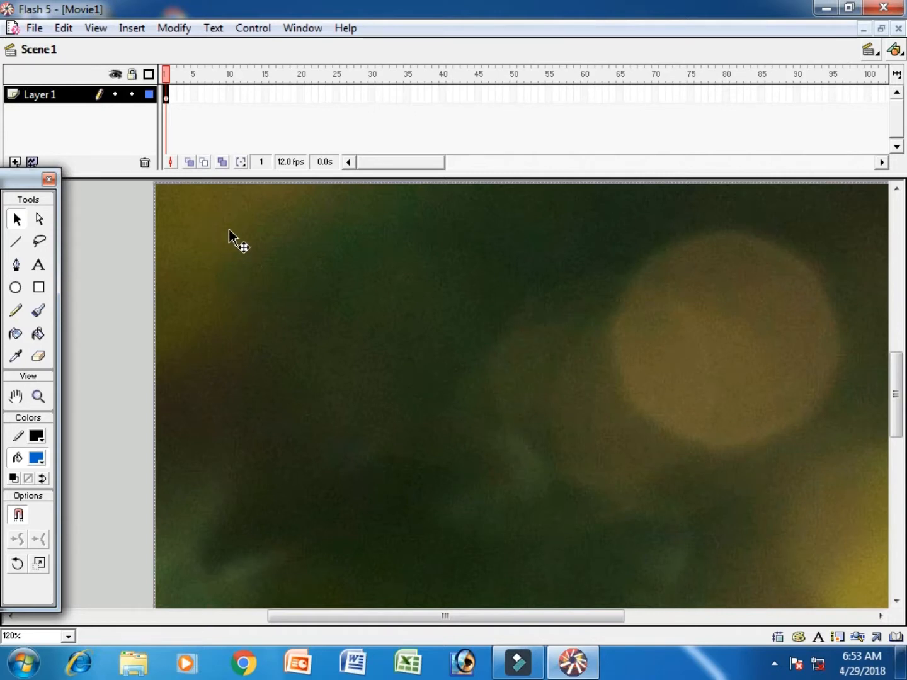
Scale the imported picture down from its upper-left corner and move it back toward the stage's upper-left area
right_click(190, 214)
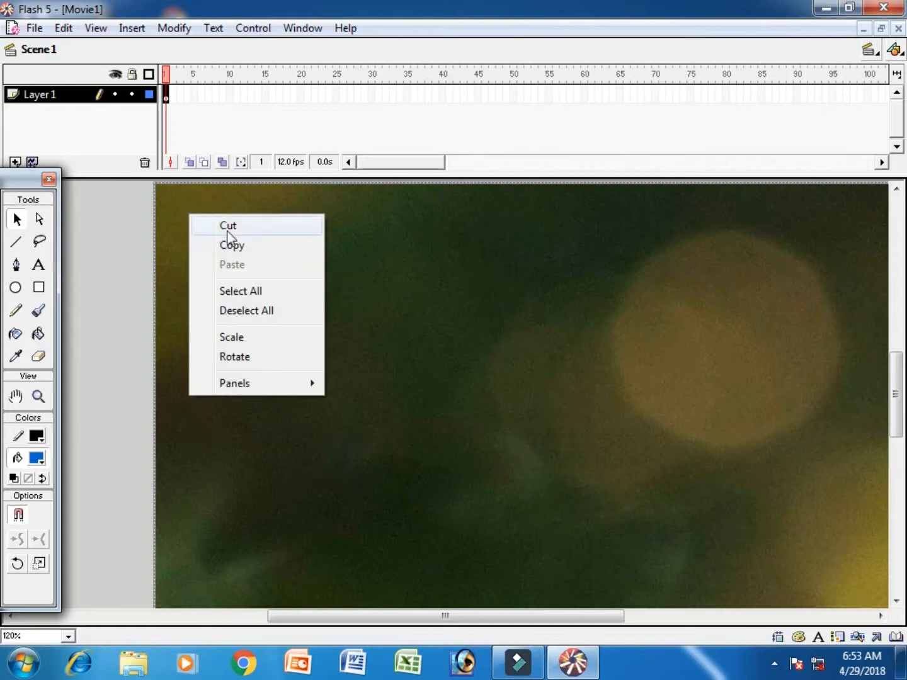
left_click(259, 337)
left_click_drag(154, 182, 593, 448)
left_click(573, 452)
left_click_drag(671, 501, 283, 246)
Scale the picture down further and reposition it so both chicks are in view over the stage
right_click(231, 212)
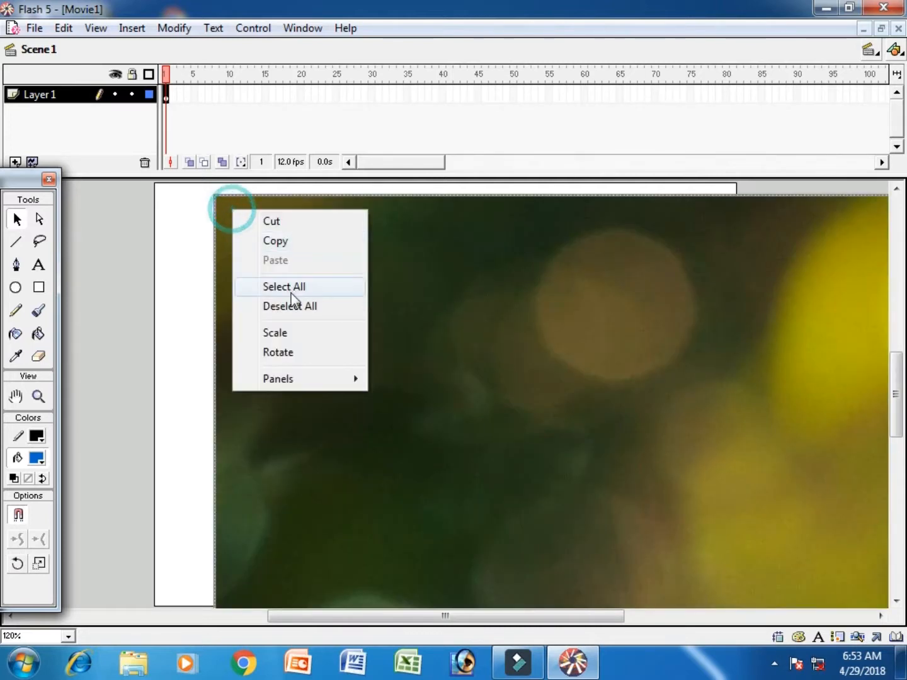
left_click(293, 329)
left_click_drag(216, 196, 569, 484)
left_click(682, 522)
left_click_drag(677, 532, 305, 256)
Shrink the chicks picture until it fits inside the stage and centre it there
right_click(301, 257)
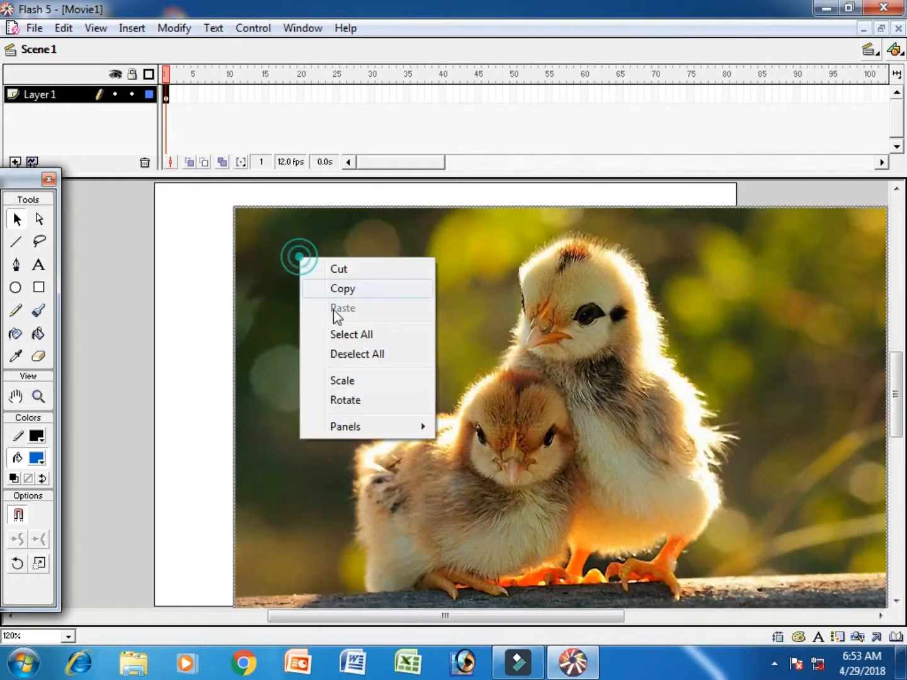
left_click(356, 381)
left_click_drag(234, 208, 485, 363)
left_click_drag(616, 457, 372, 359)
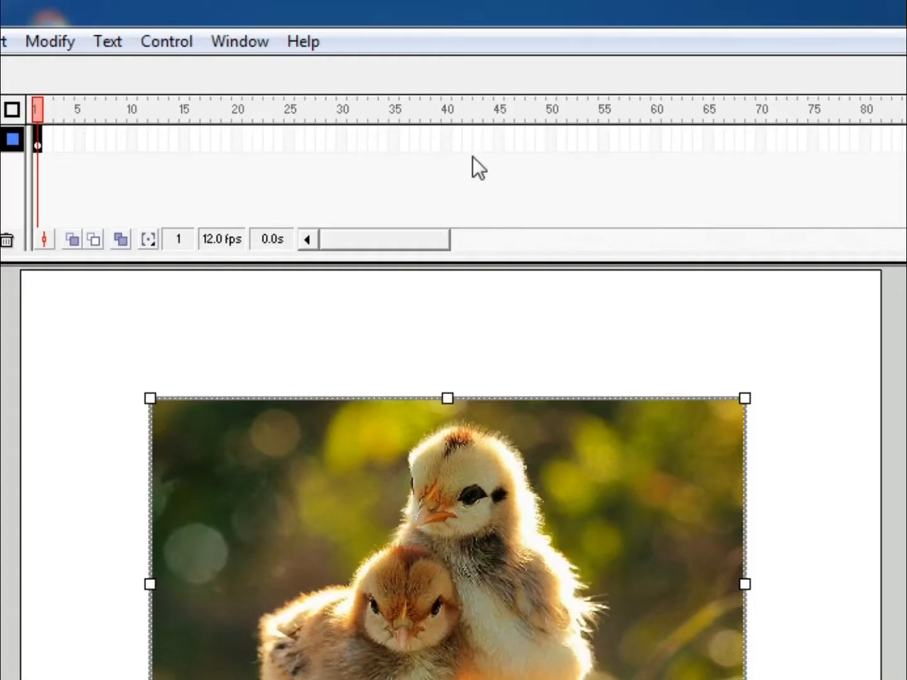
Insert a blank keyframe at frame 40 and import only image 05, the swan, into it without its sequence
left_click(443, 140)
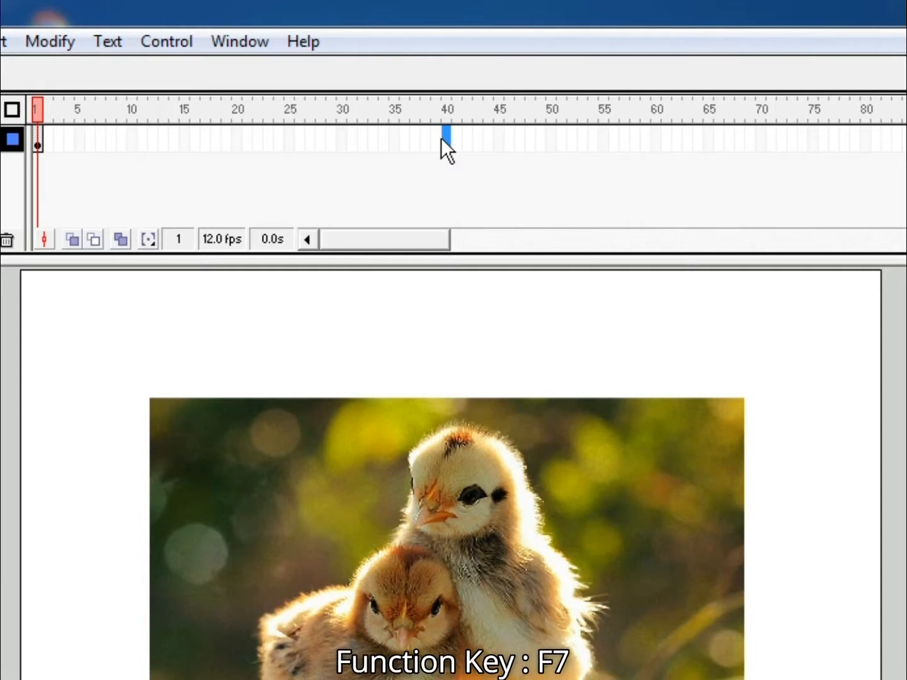
key("F7")
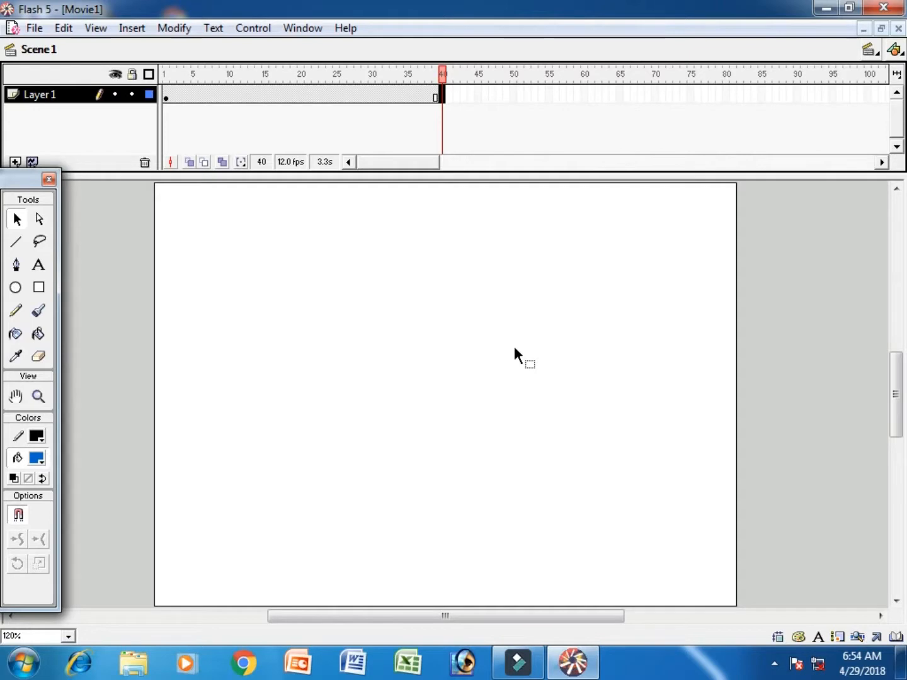
left_click(32, 35)
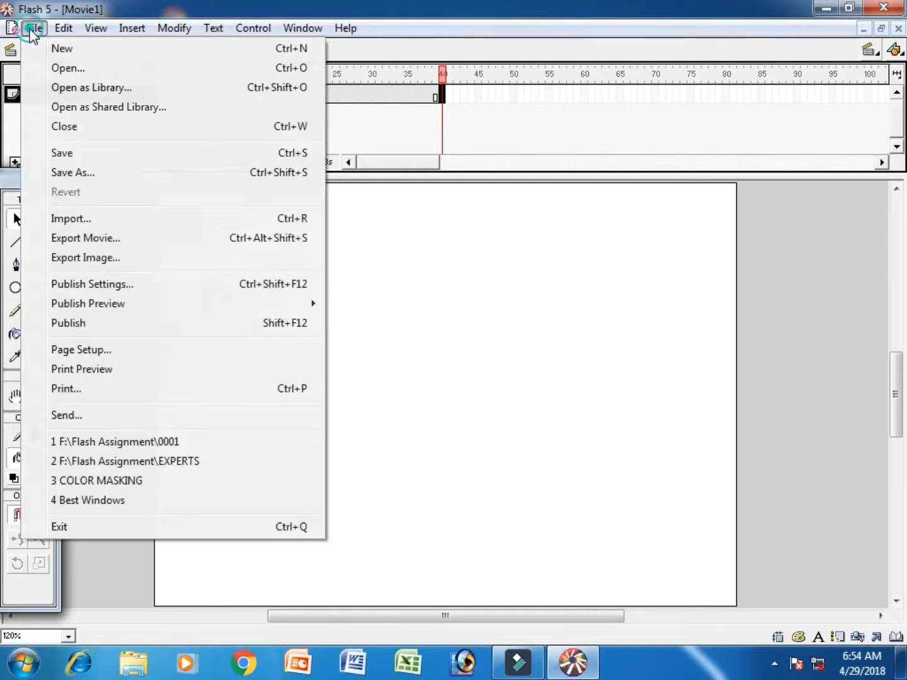
left_click(148, 227)
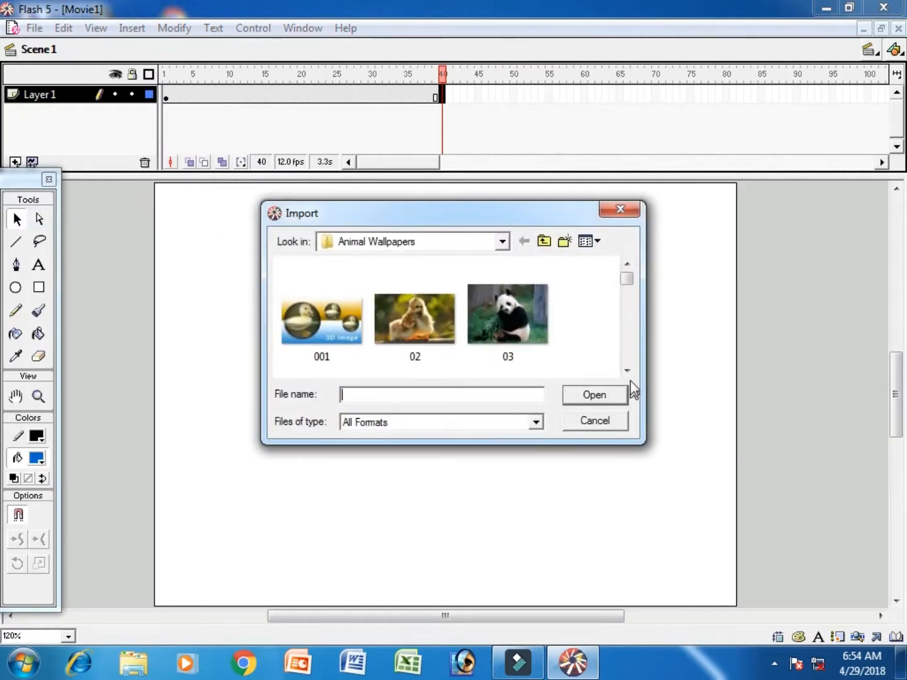
left_click(627, 372)
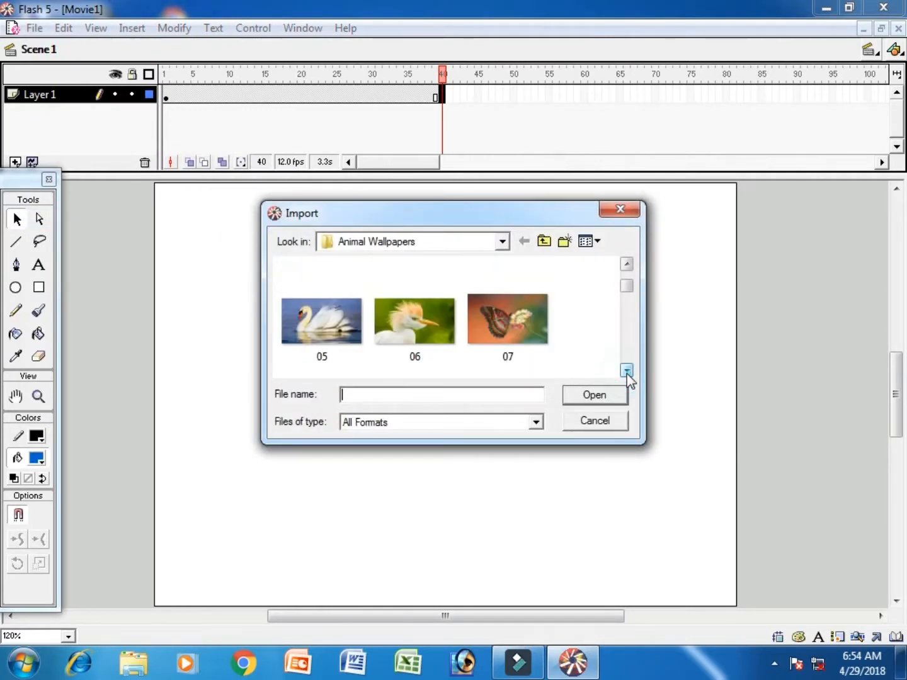
left_click(353, 319)
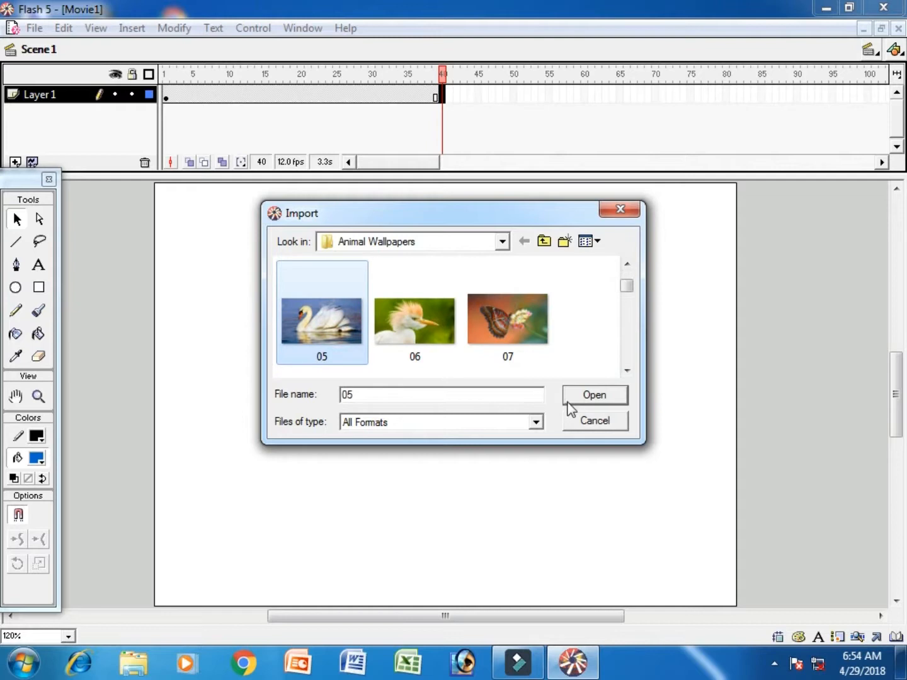
left_click(585, 394)
left_click(508, 369)
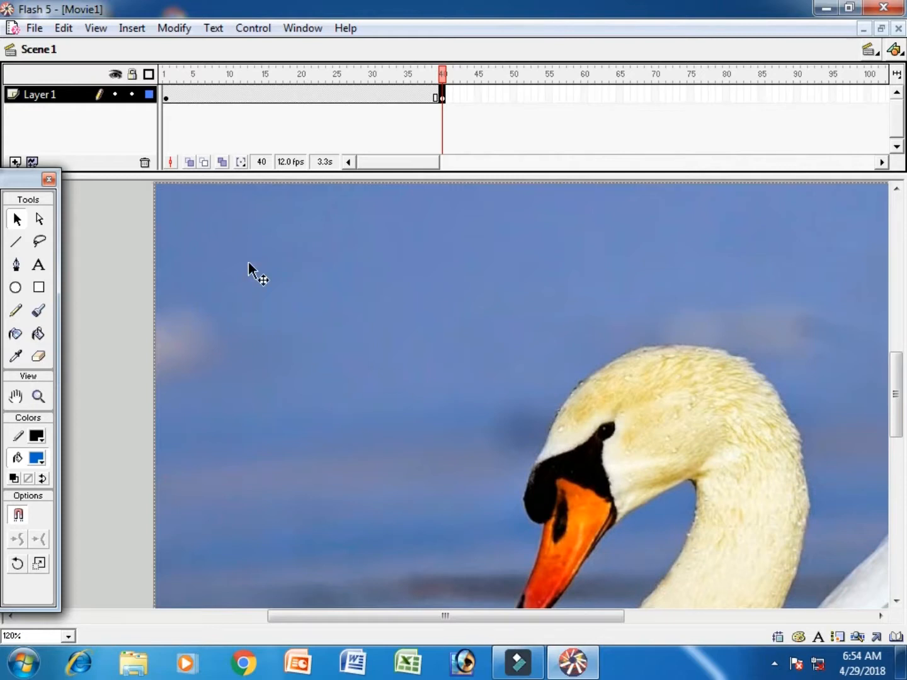
Open the Info panel for the swan picture and reposition the panel
left_click(302, 27)
mouse_move(340, 117)
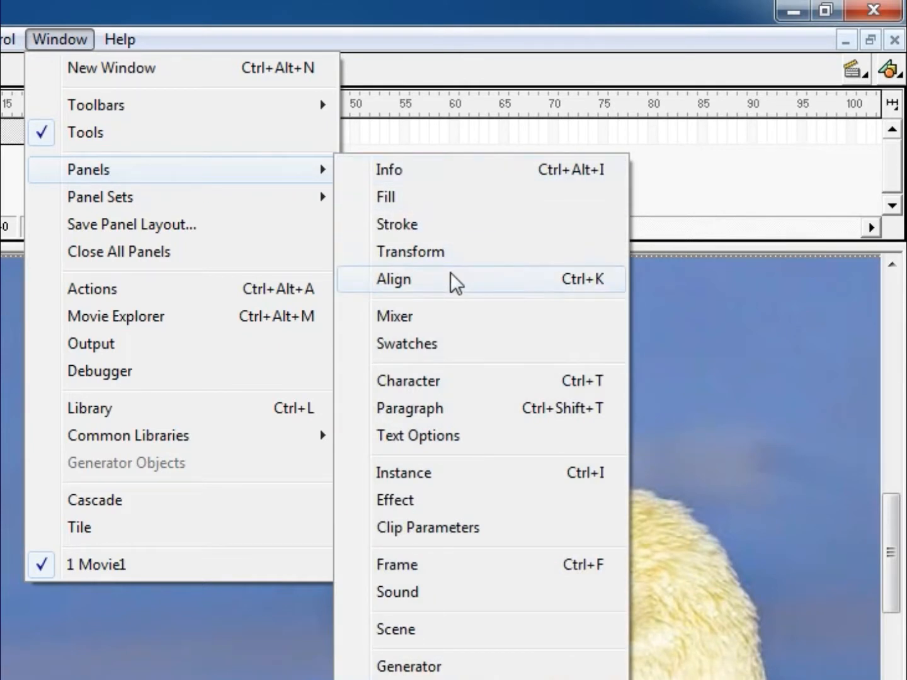
left_click(427, 175)
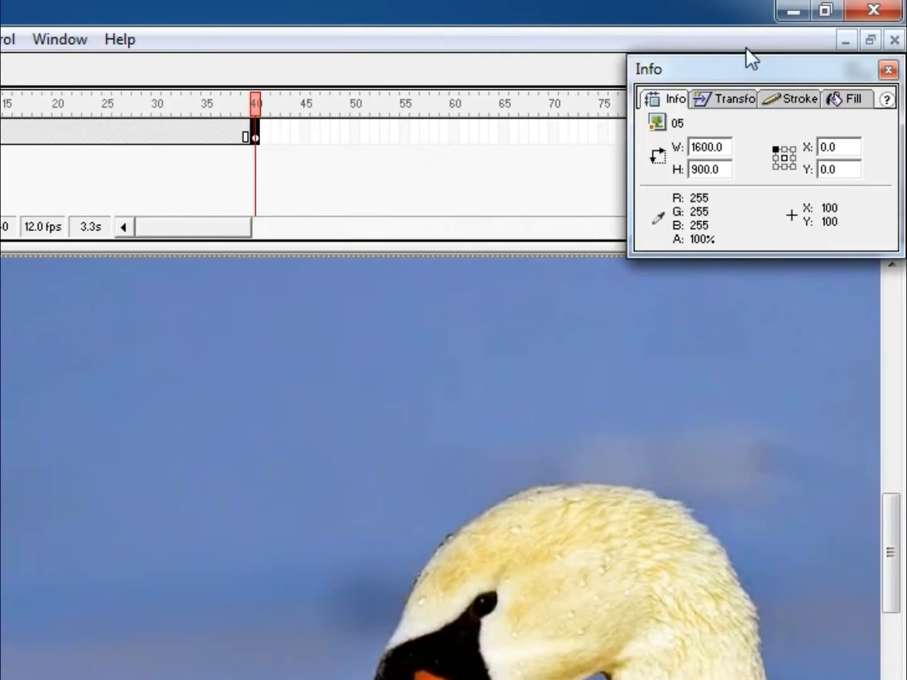
left_click_drag(677, 67, 607, 88)
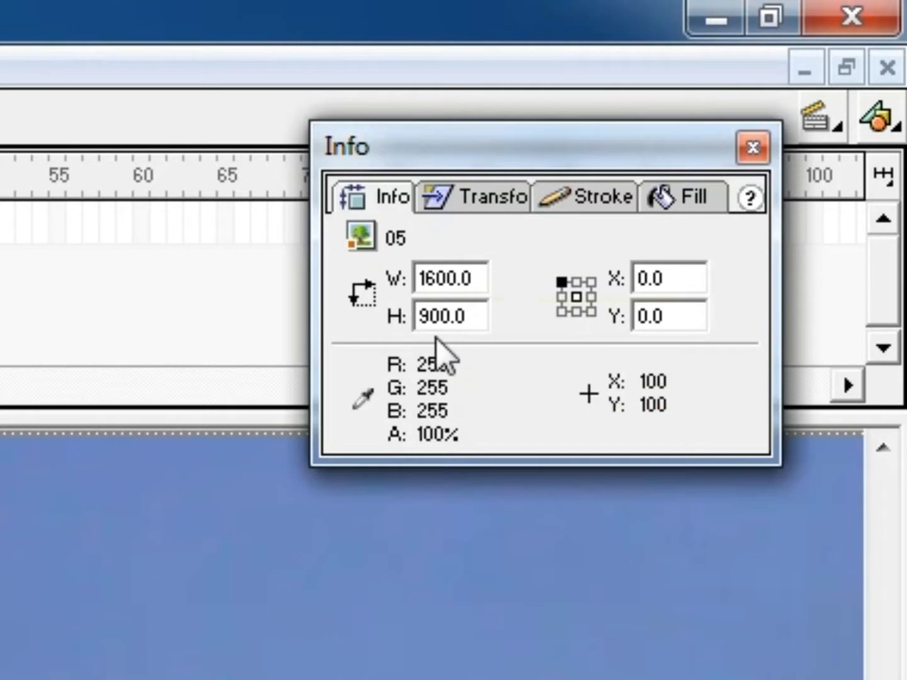
Set the swan picture's width and height to 500 each
left_click(482, 278)
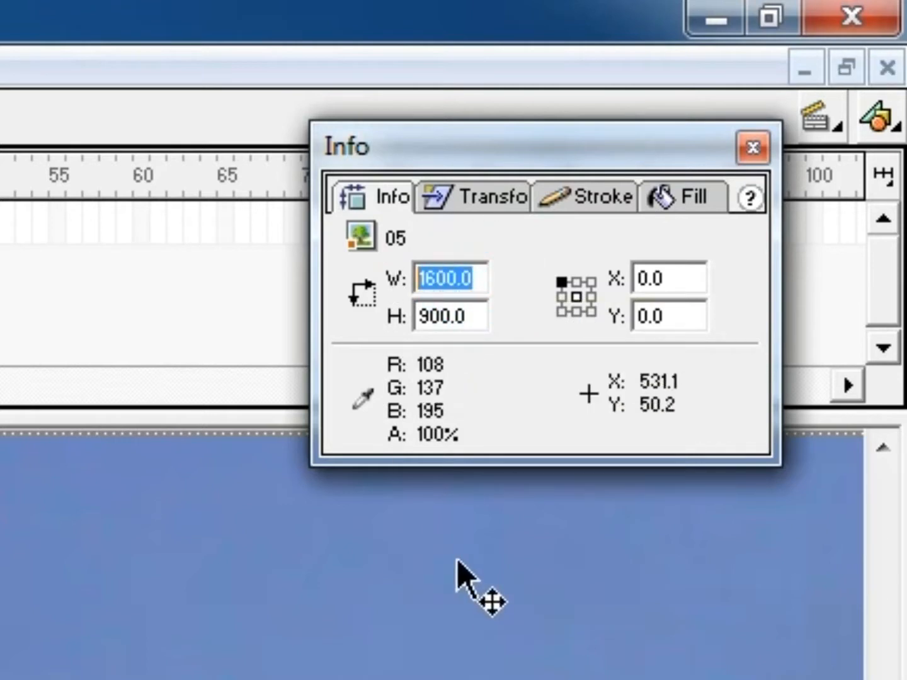
type("500")
key("Tab")
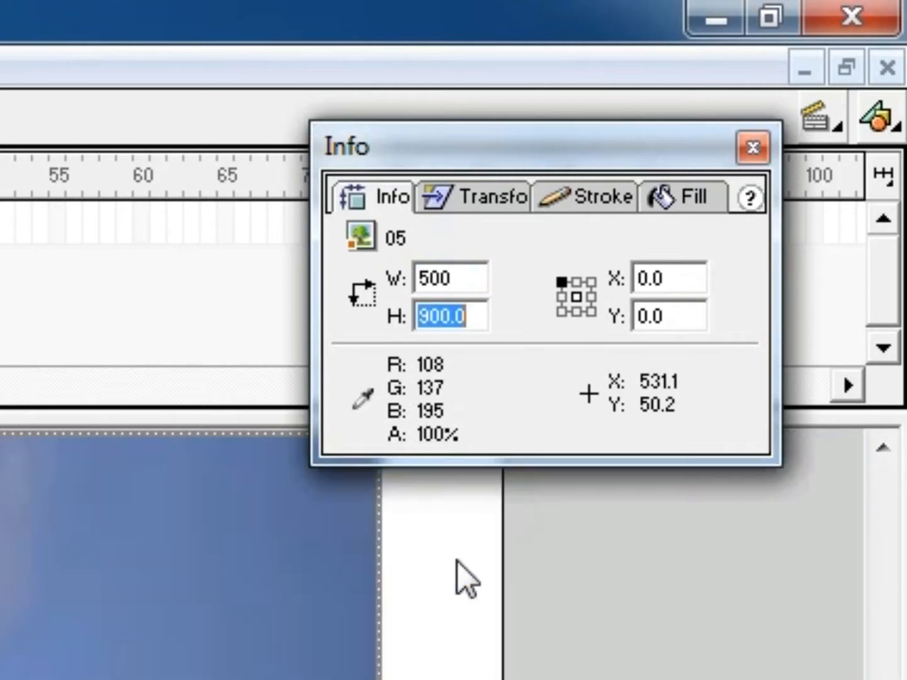
type("500")
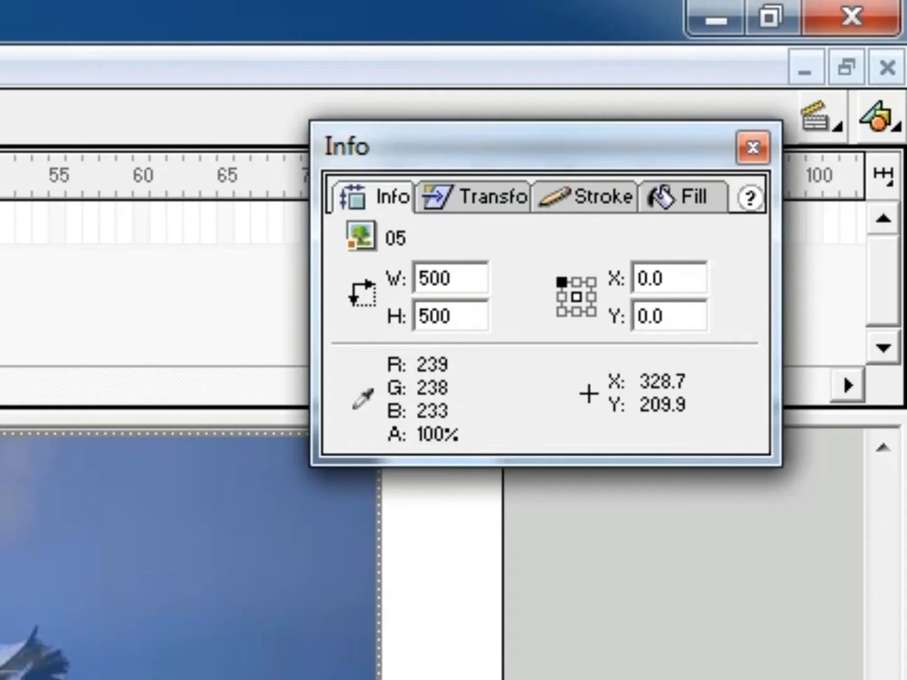
Set the swan picture's width and height to 300 each and move it to about X 90, Y 40
double_click(474, 283)
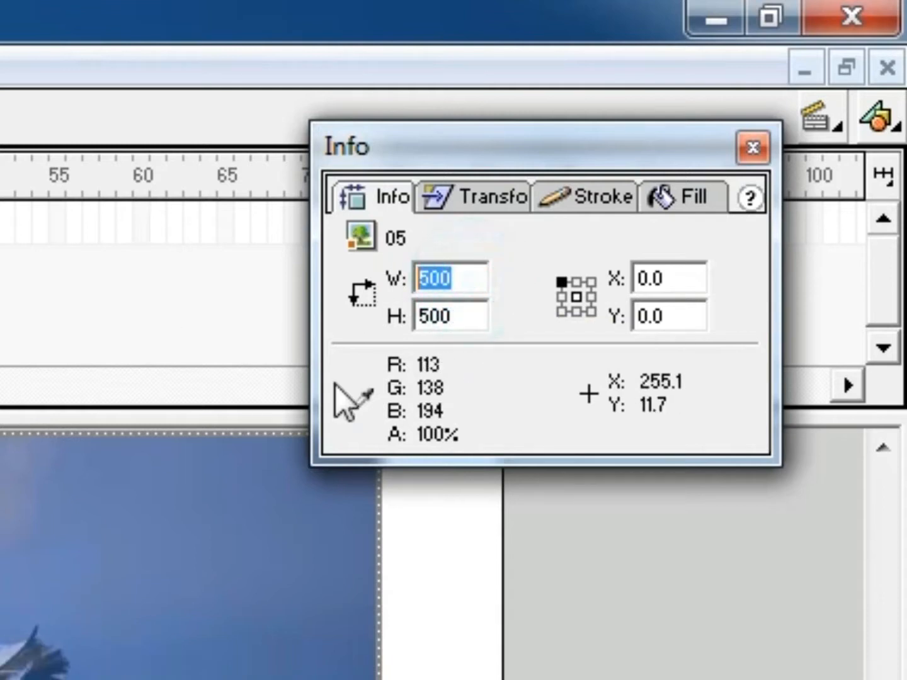
type("300")
key("Tab")
type("3")
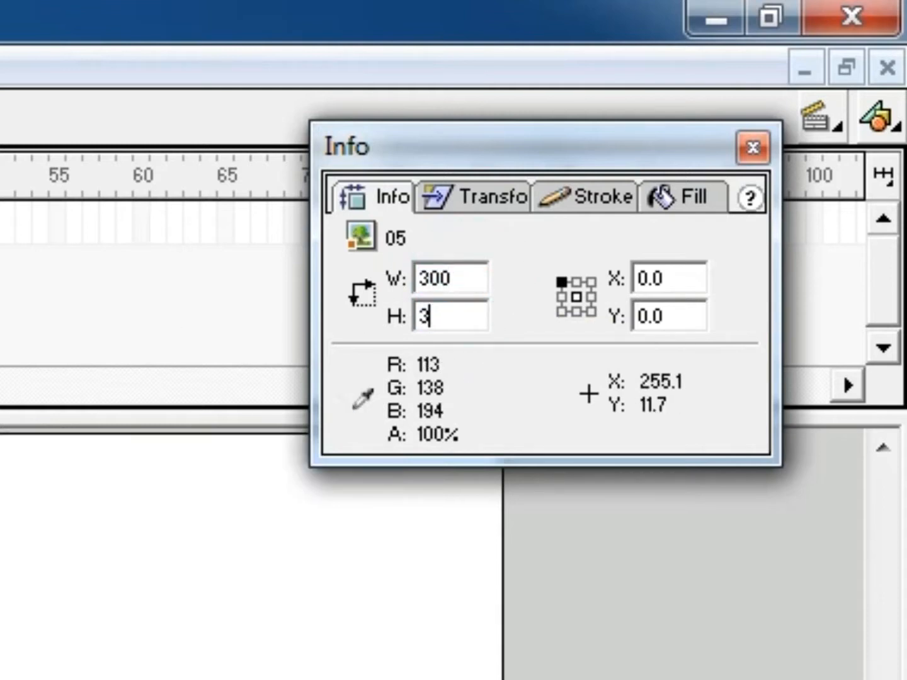
left_click_drag(318, 294, 414, 335)
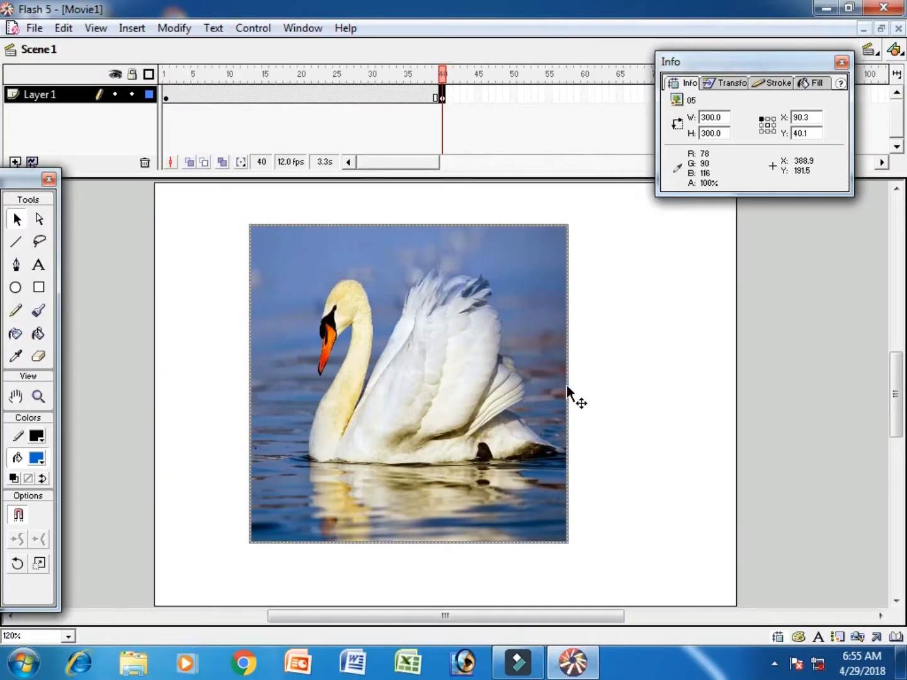
Set the swan picture's width to 600
double_click(724, 117)
type("600")
key("Return")
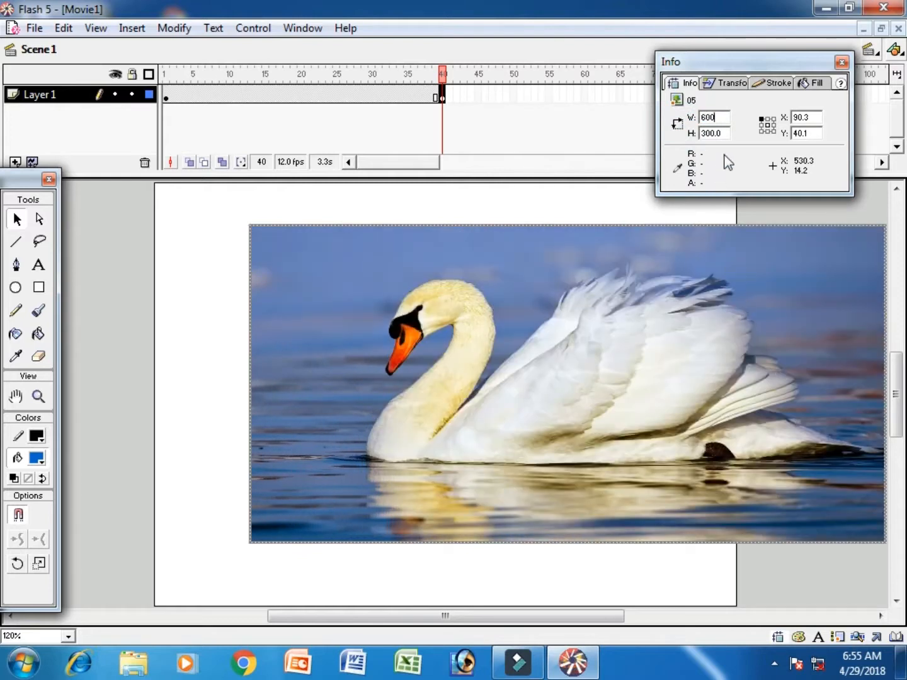
Set the swan picture's width to 500, move it to about X 17, Y 58 and close the Info panel
key("BackSpace")
key("BackSpace")
key("BackSpace")
type("500")
key("Return")
left_click_drag(529, 360, 467, 365)
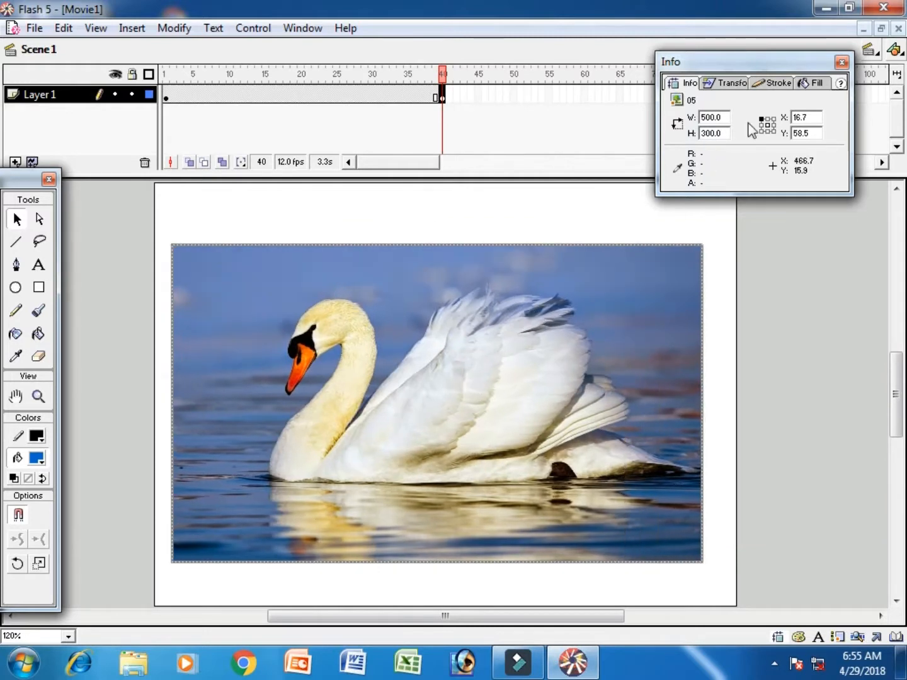
left_click(841, 63)
Insert a blank keyframe at frame 80 and import only picture 07 from the Animal Wallpapers folder into it
left_click(726, 95)
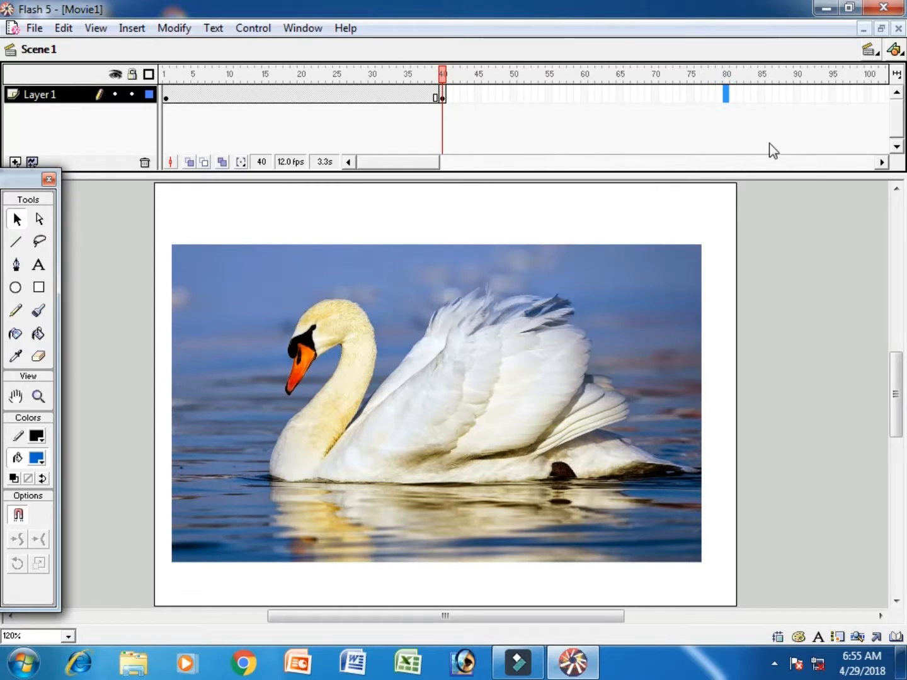
key("F7")
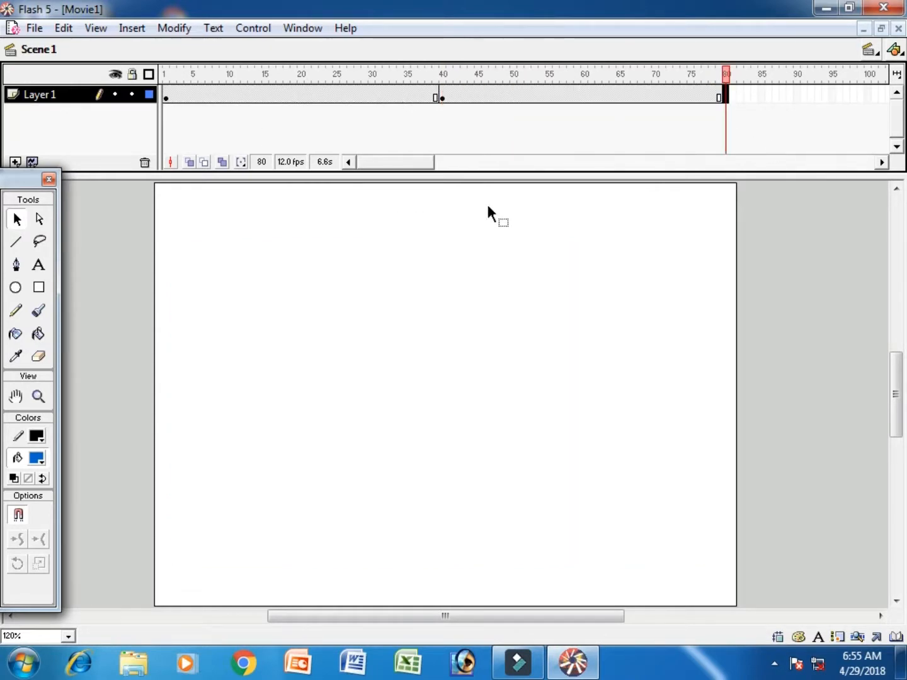
key("ctrl+r")
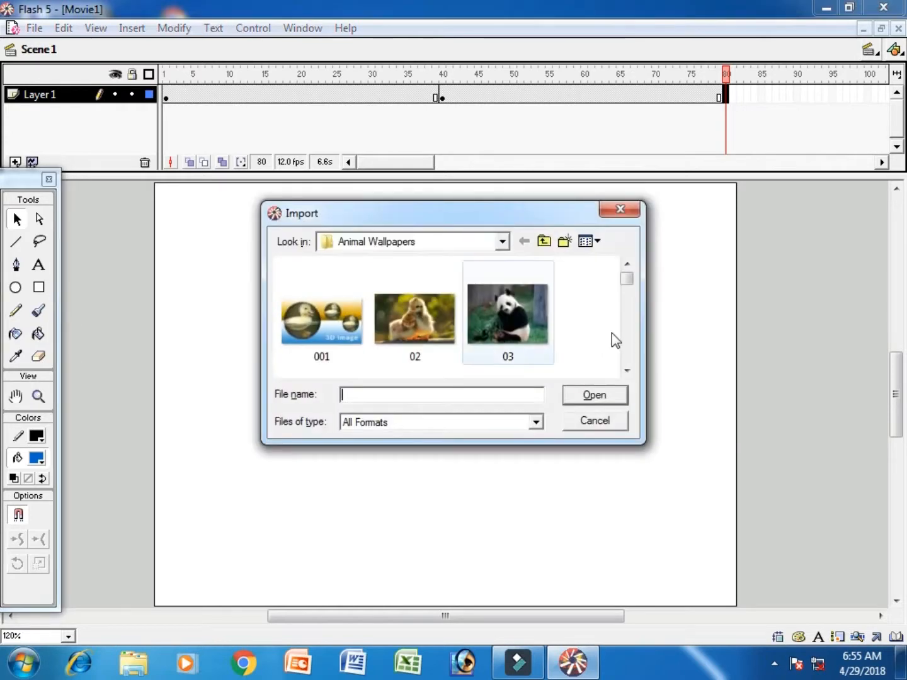
left_click(627, 371)
left_click(627, 371)
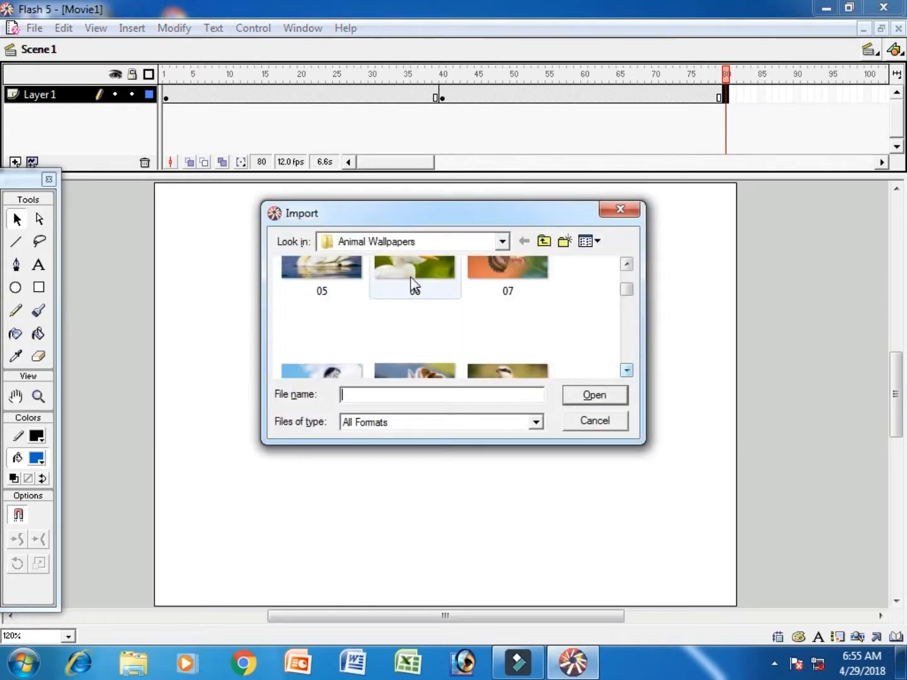
left_click(495, 284)
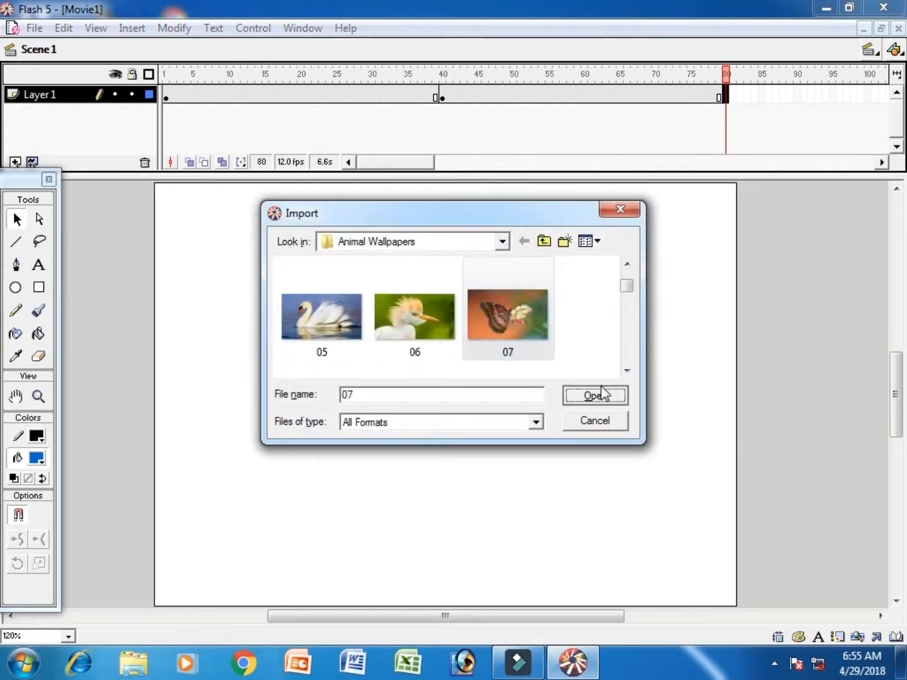
left_click(597, 395)
left_click(528, 371)
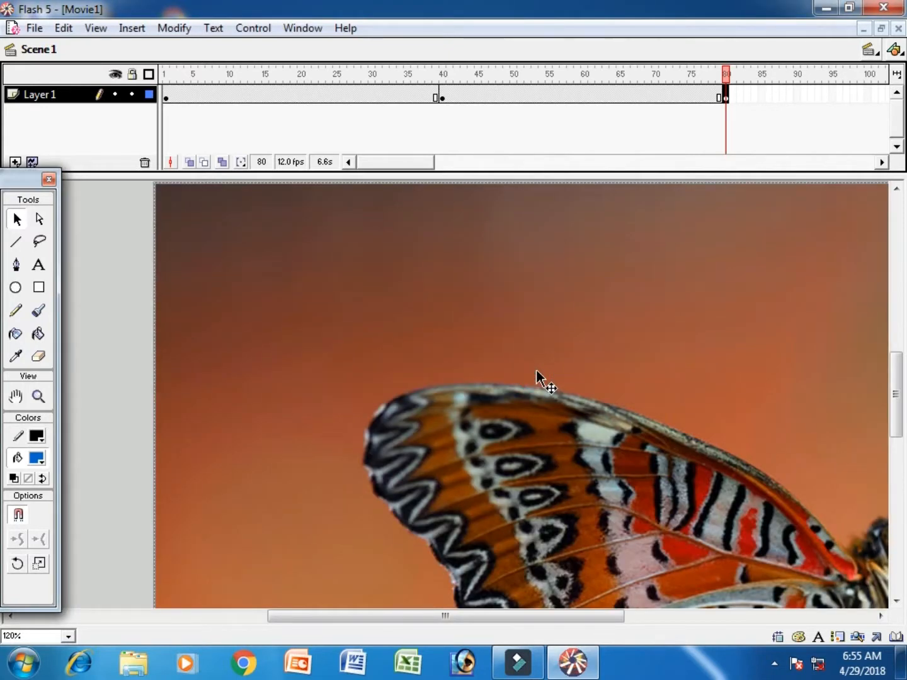
Open the Info panel and set the butterfly picture's width to 600 and height to 300
left_click(303, 28)
mouse_move(338, 131)
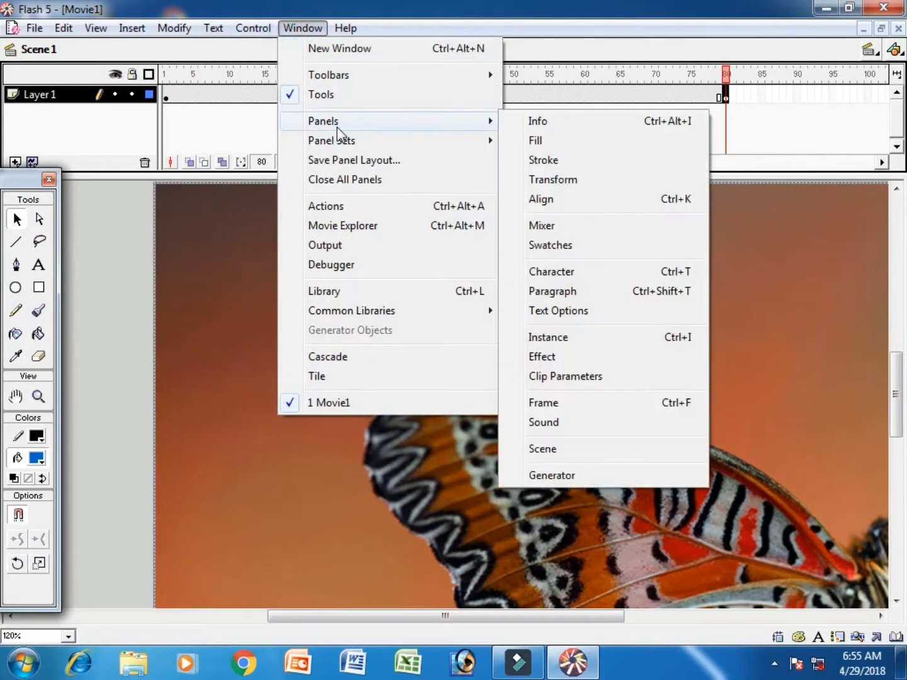
left_click(579, 123)
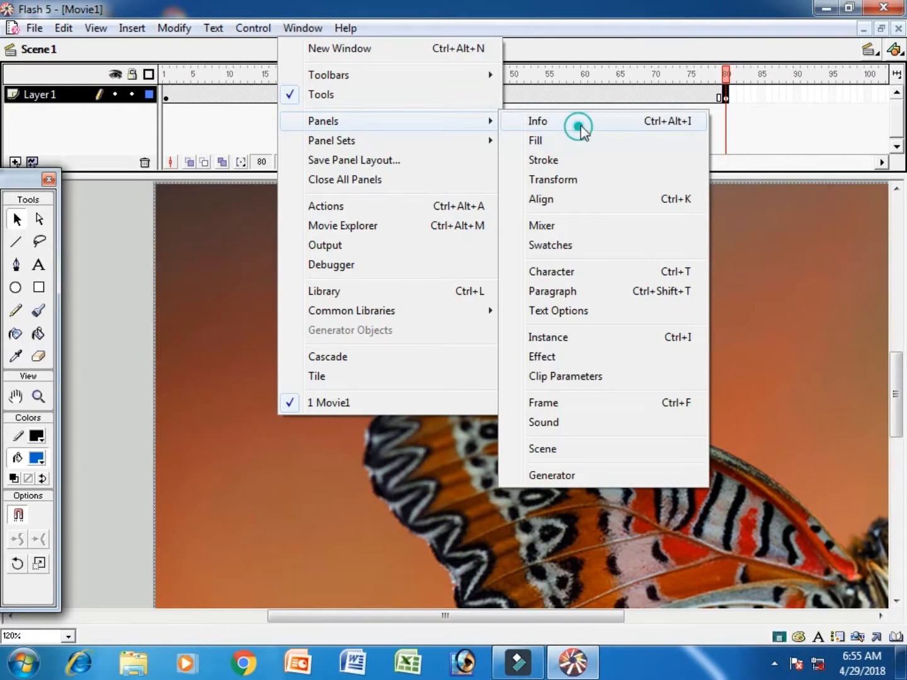
double_click(731, 121)
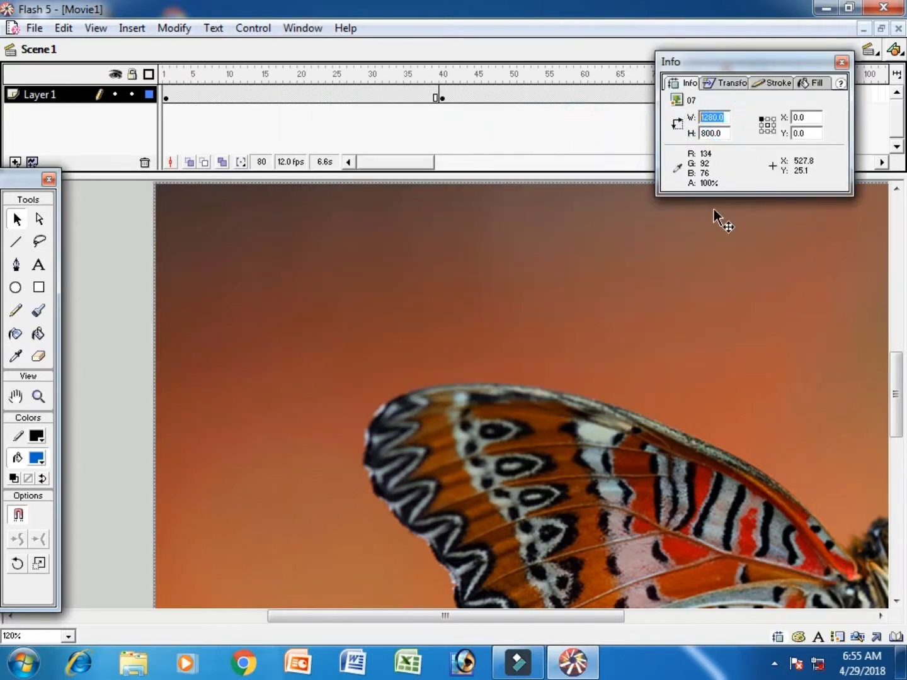
type("600")
key("Tab")
type("300")
key("Return")
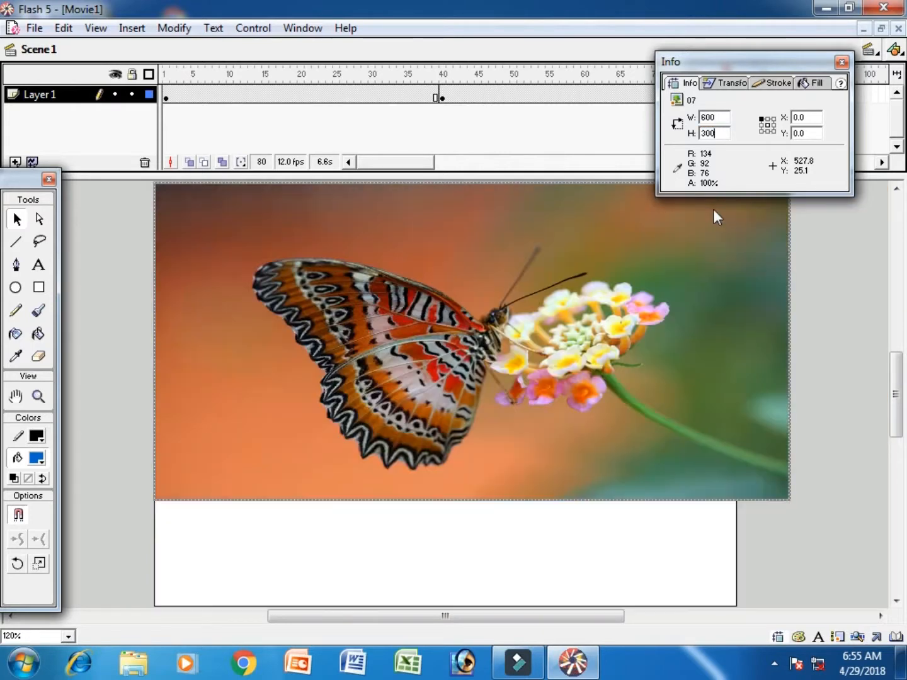
Set the butterfly picture's width to 500, move it to about X 24, Y 36 and close the Info panel
double_click(719, 121)
type("500")
key("Return")
left_click_drag(489, 325, 514, 363)
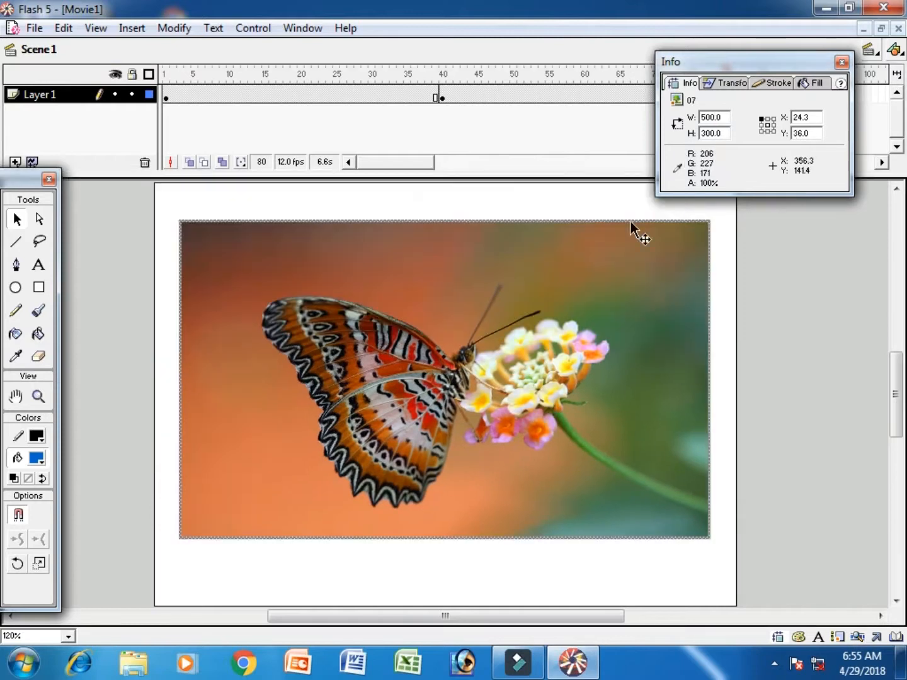
left_click(842, 62)
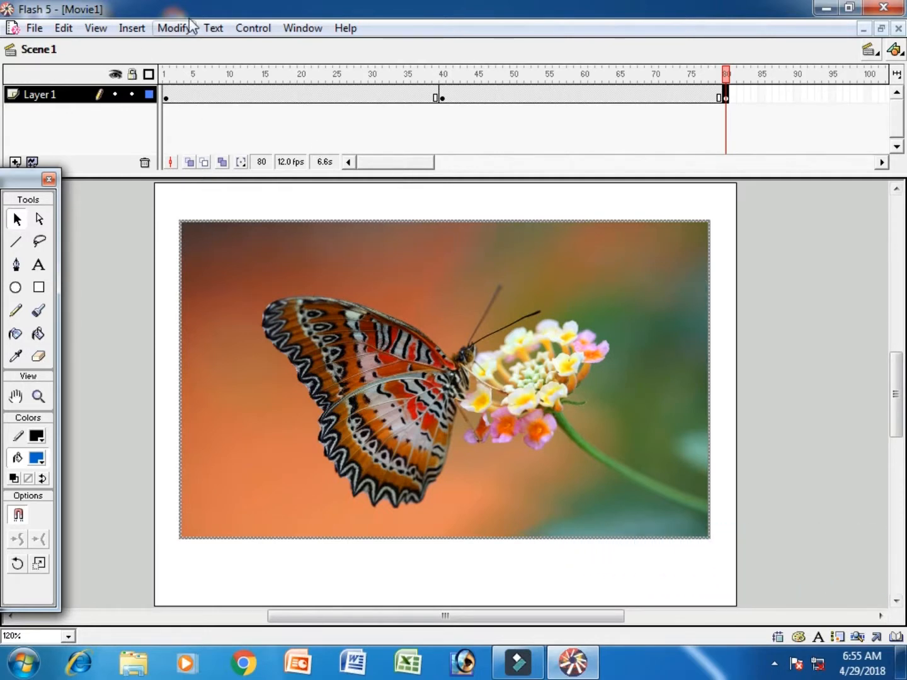
Test the movie to preview the slideshow, and close the preview
left_click(263, 28)
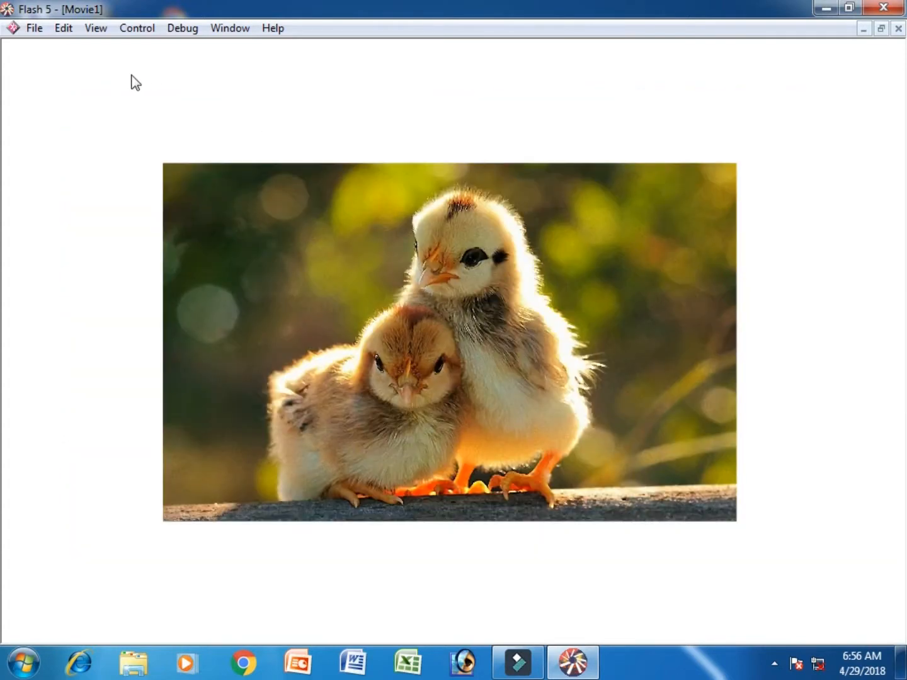
left_click(31, 30)
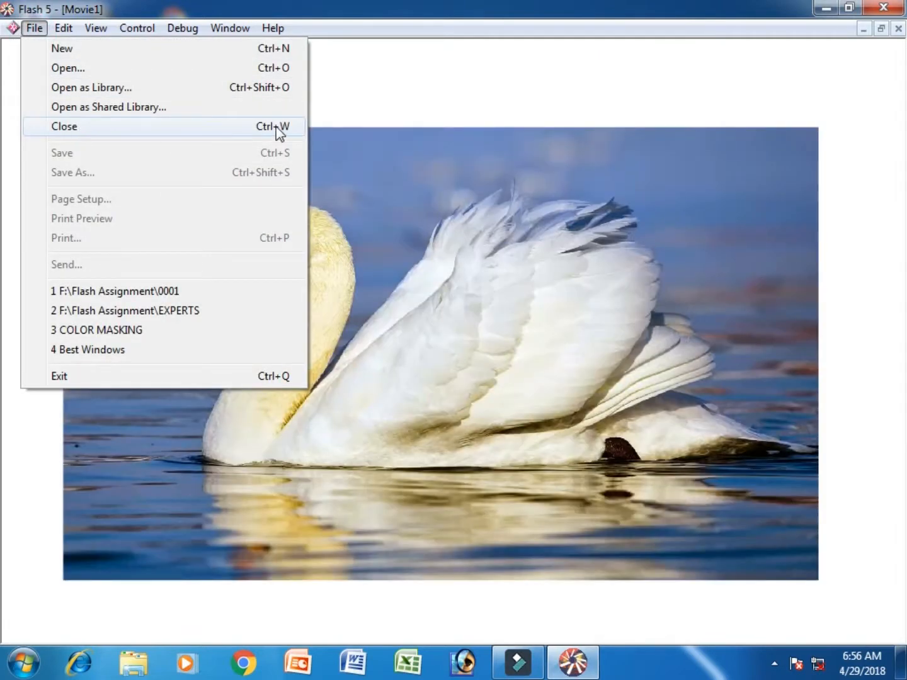
left_click(278, 129)
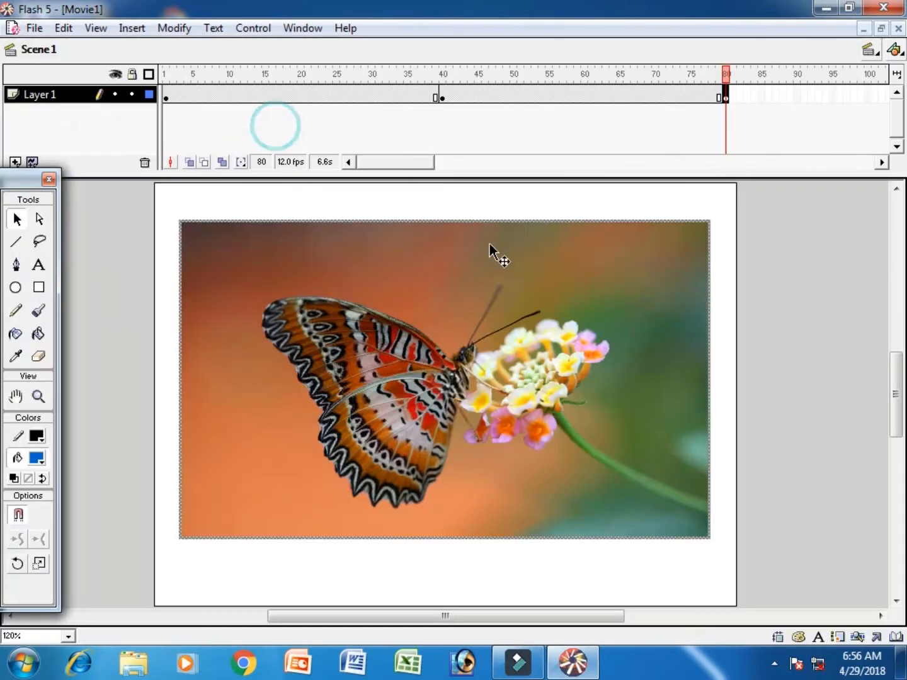
Close the slideshow movie without saving it and create a new blank movie
key("alt+F4")
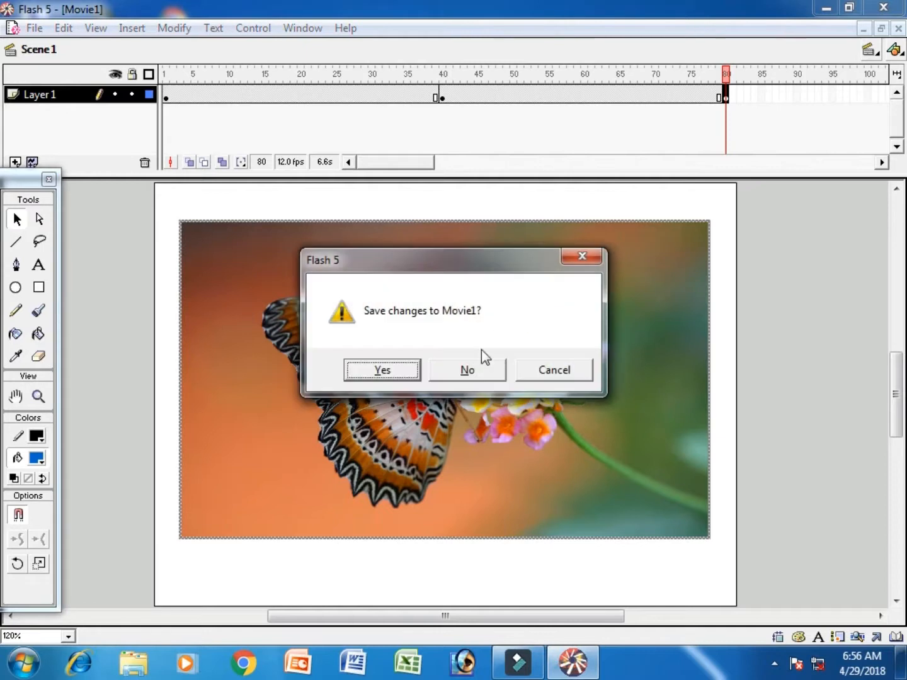
left_click(472, 370)
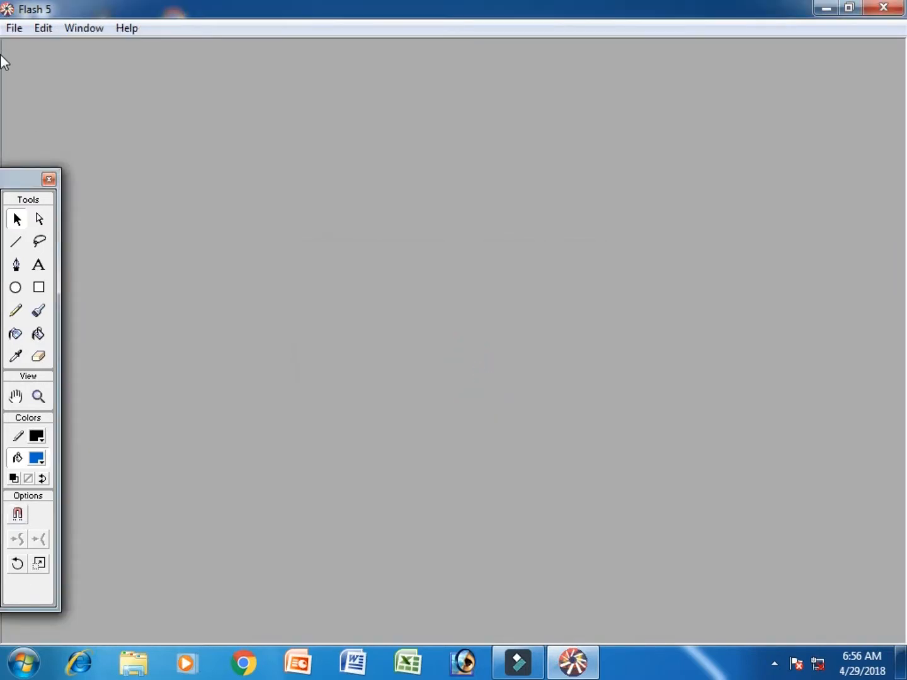
left_click(14, 27)
left_click(40, 50)
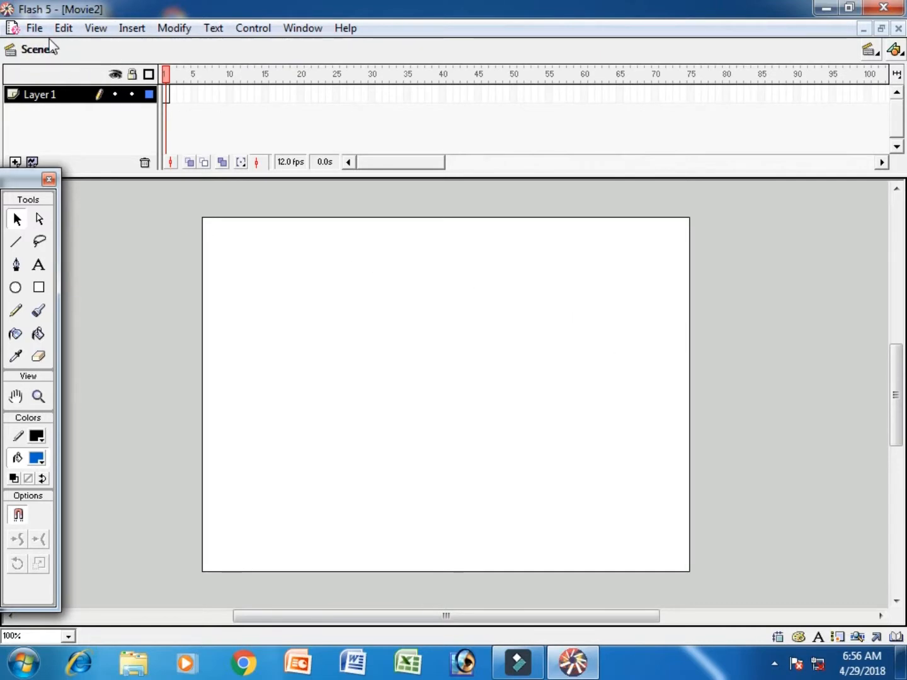
Import only picture 06 from the Animal Wallpapers folder into frame 1, without the rest of the image sequence
left_click(31, 29)
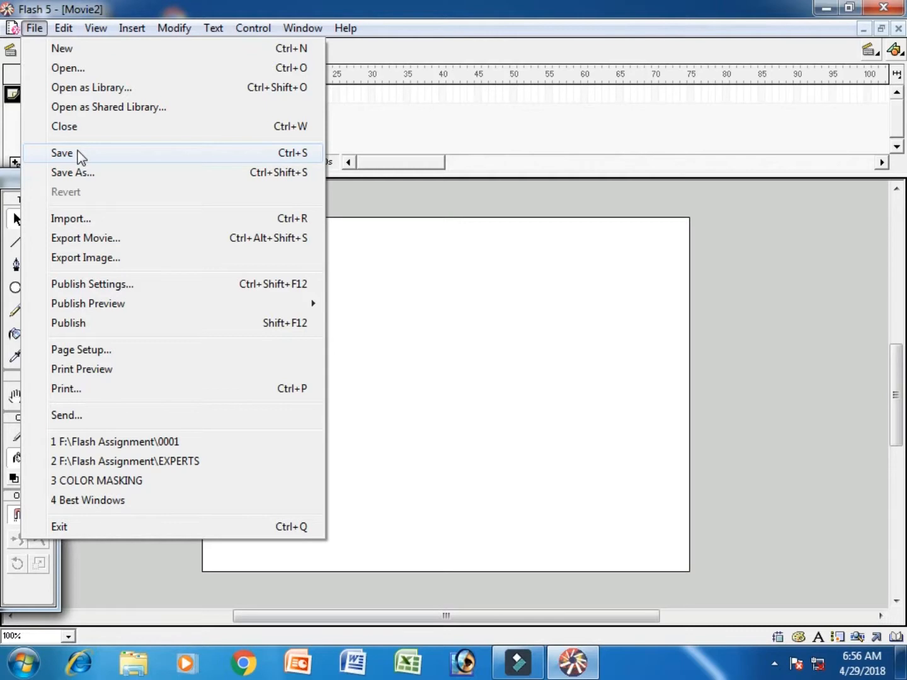
left_click(126, 218)
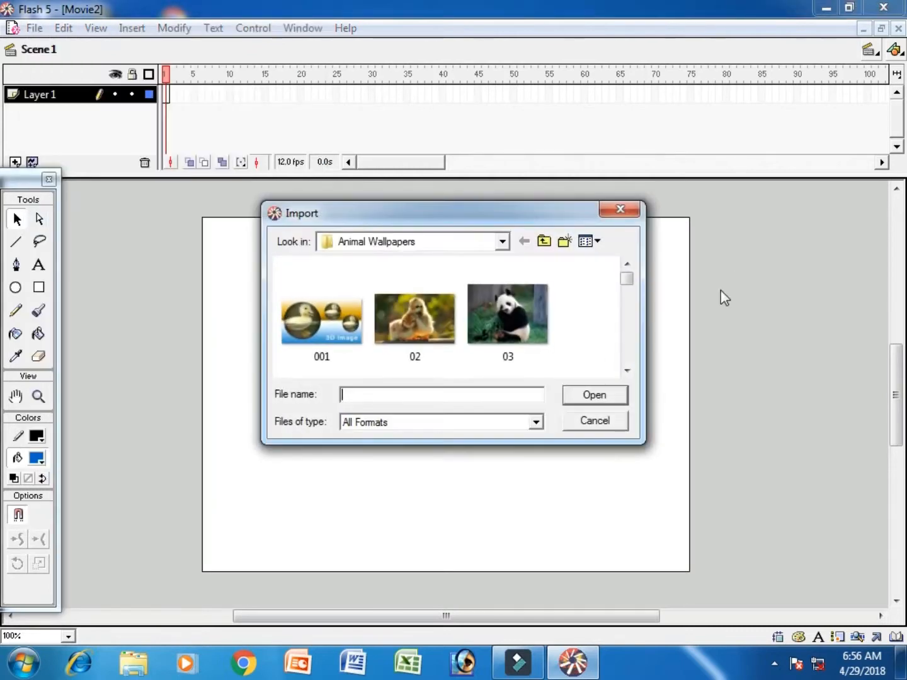
left_click(627, 370)
left_click(627, 371)
left_click(627, 370)
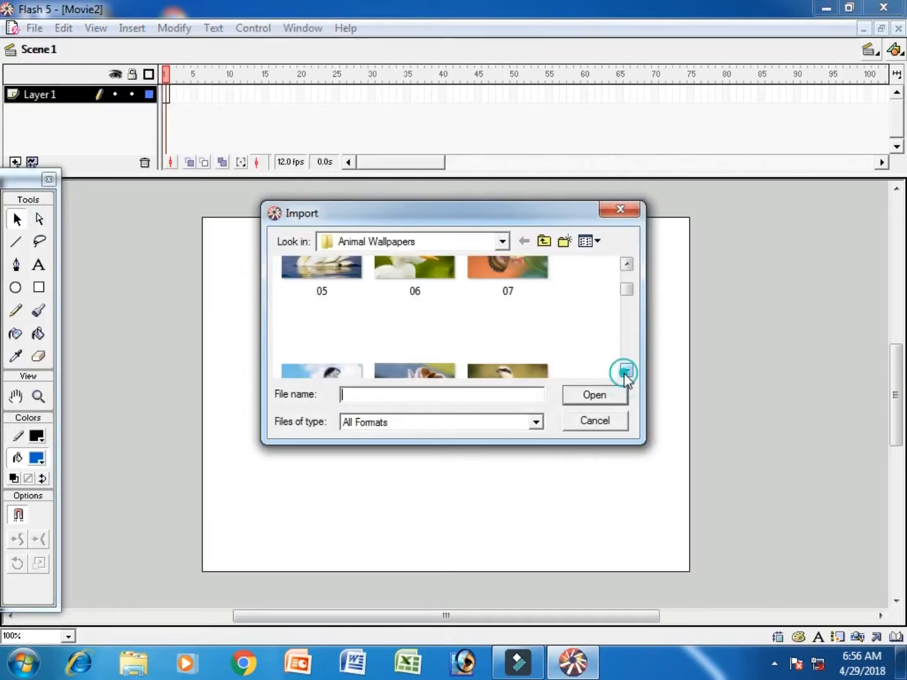
left_click(404, 272)
left_click(593, 398)
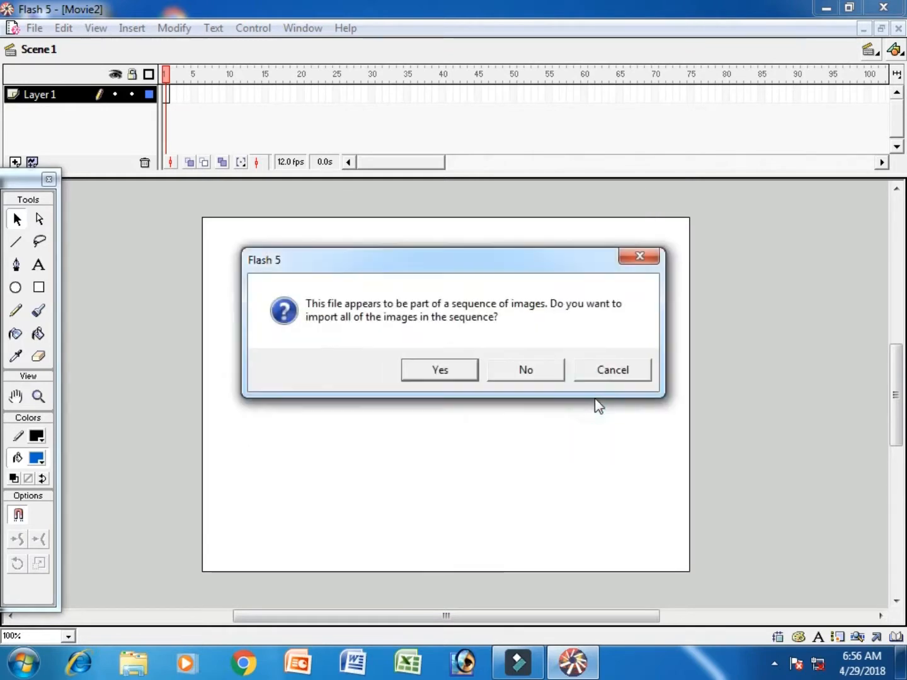
left_click(526, 370)
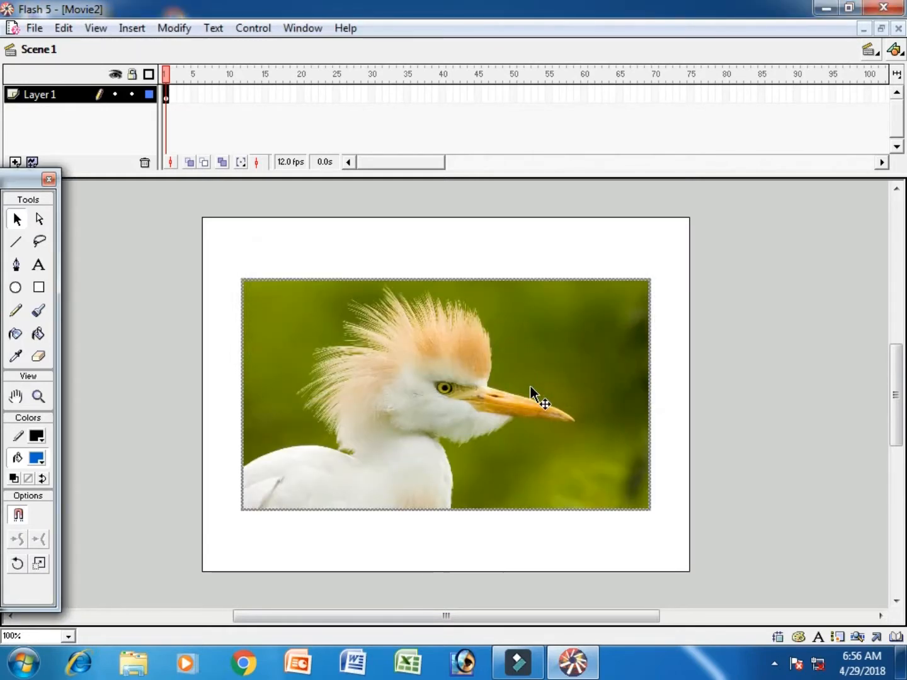
Scale the white bird picture down to about 390 by 220 and centre it horizontally on the stage
right_click(555, 358)
left_click(614, 481)
left_click_drag(652, 506, 591, 471)
left_click_drag(502, 387, 528, 383)
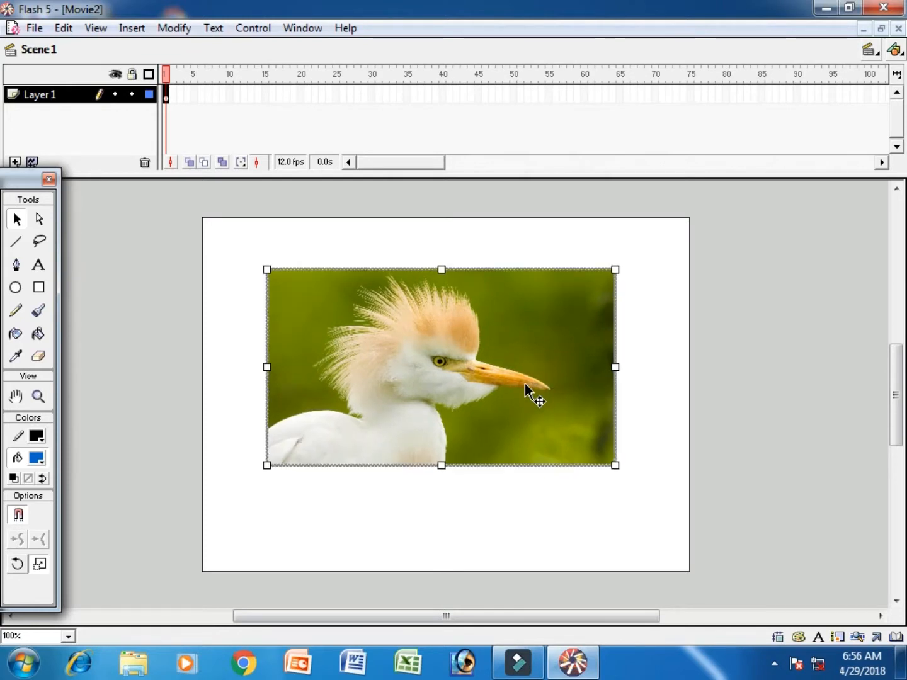
key("Right")
key("Right")
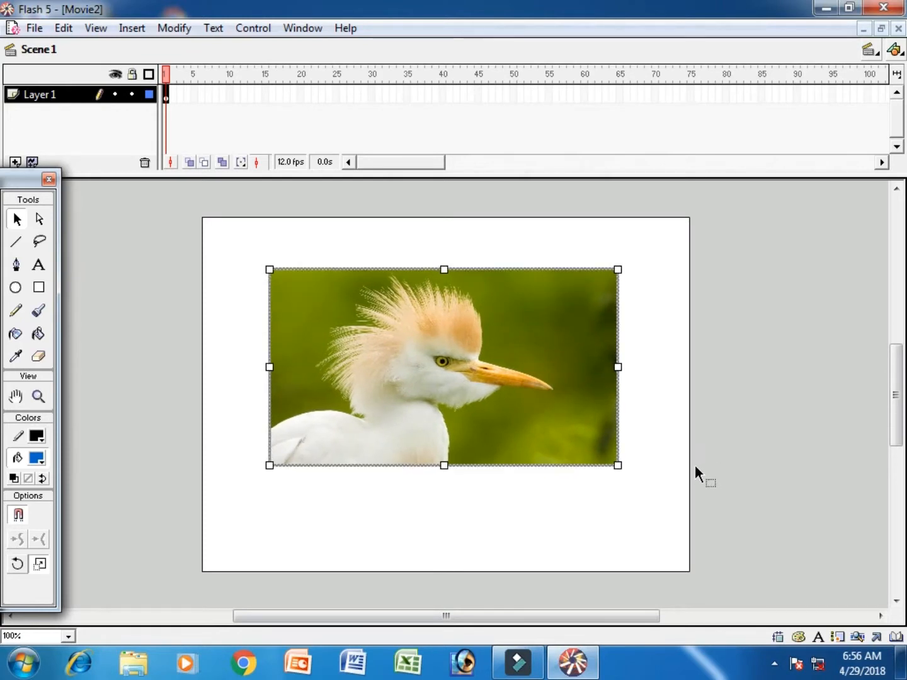
left_click(668, 471)
left_click(482, 392)
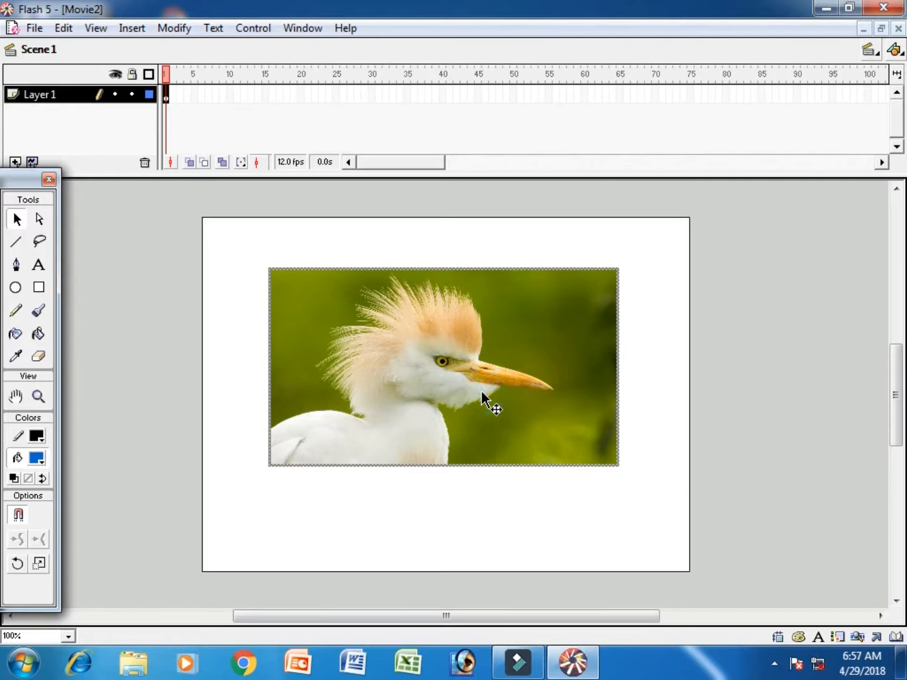
left_click(504, 480)
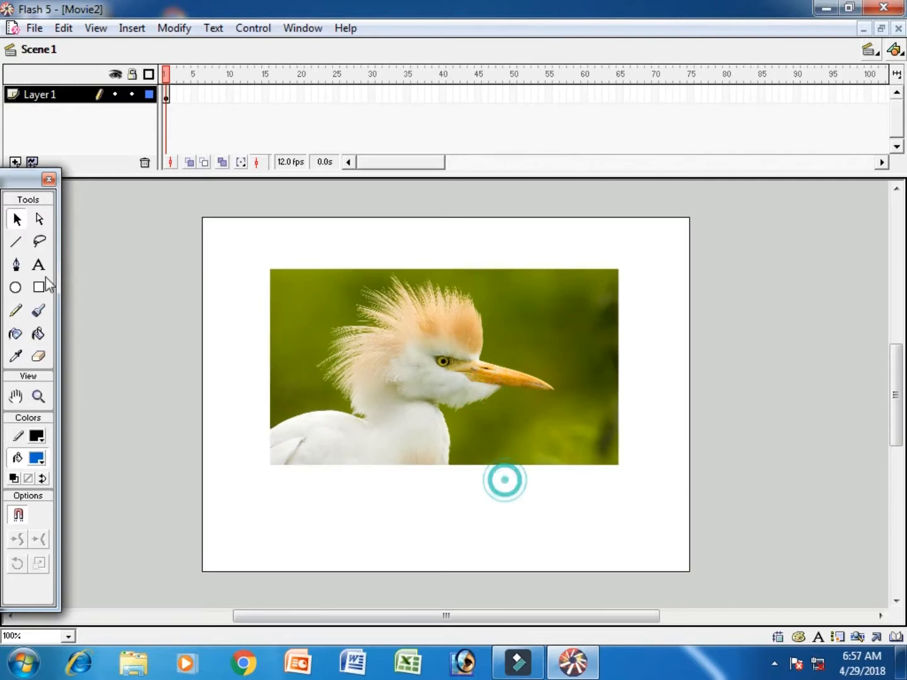
Show the rulers and move the toolbox clear of the vertical ruler
left_click(95, 28)
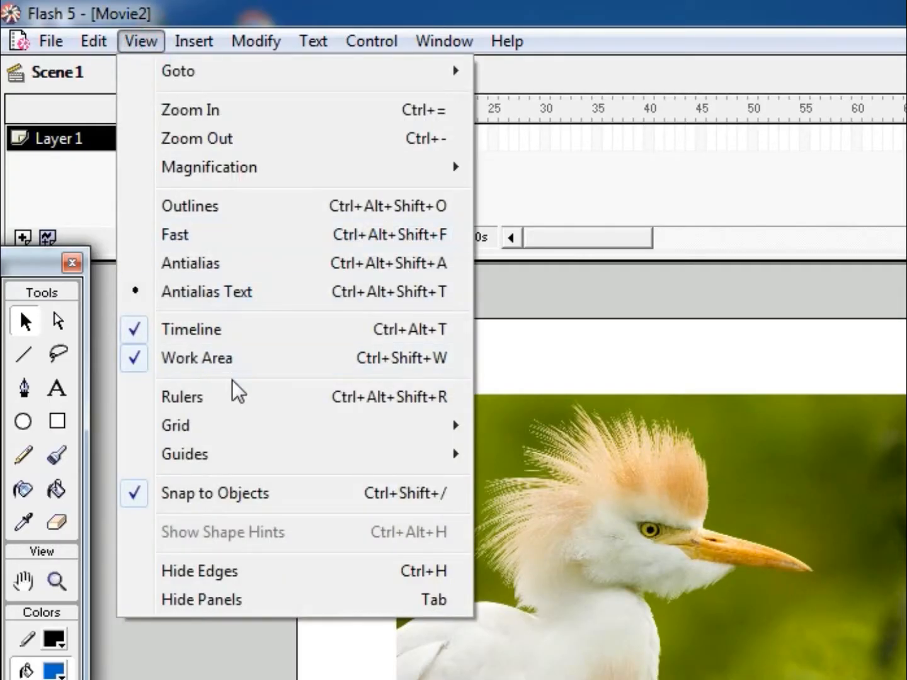
left_click(224, 402)
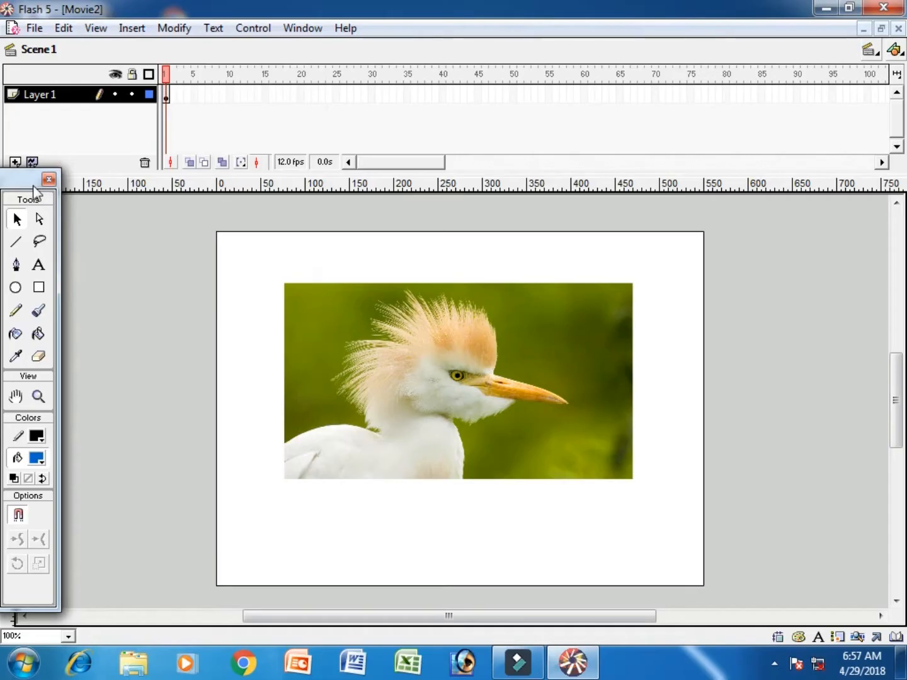
left_click_drag(59, 221, 71, 234)
Place horizontal guides along the lower and upper edges of the bird picture
left_click(461, 181)
left_click(466, 175)
left_click(466, 243)
left_click(465, 287)
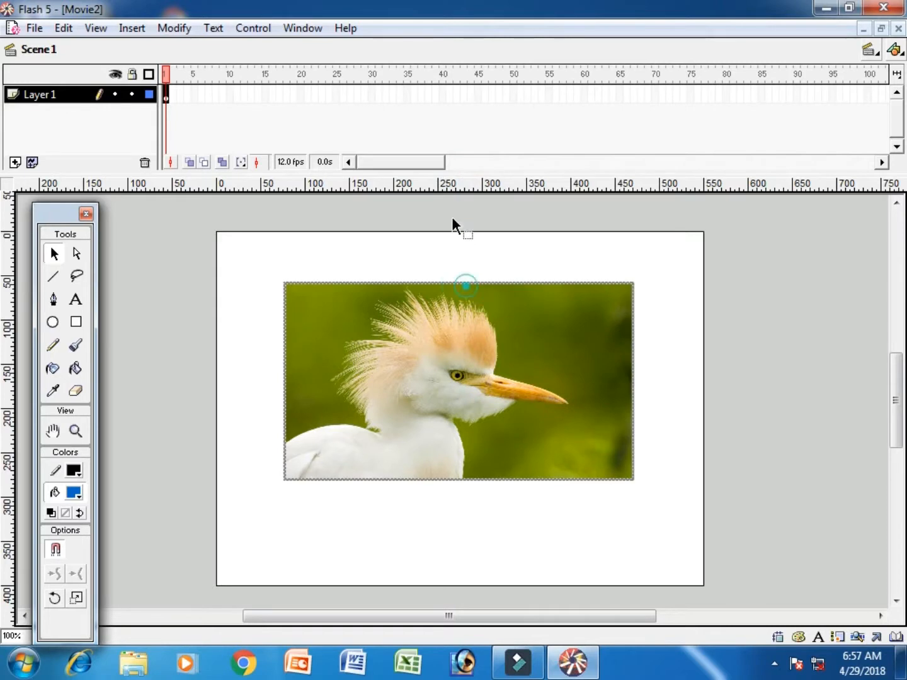
left_click_drag(458, 183, 458, 280)
left_click_drag(533, 281, 510, 482)
left_click(510, 477)
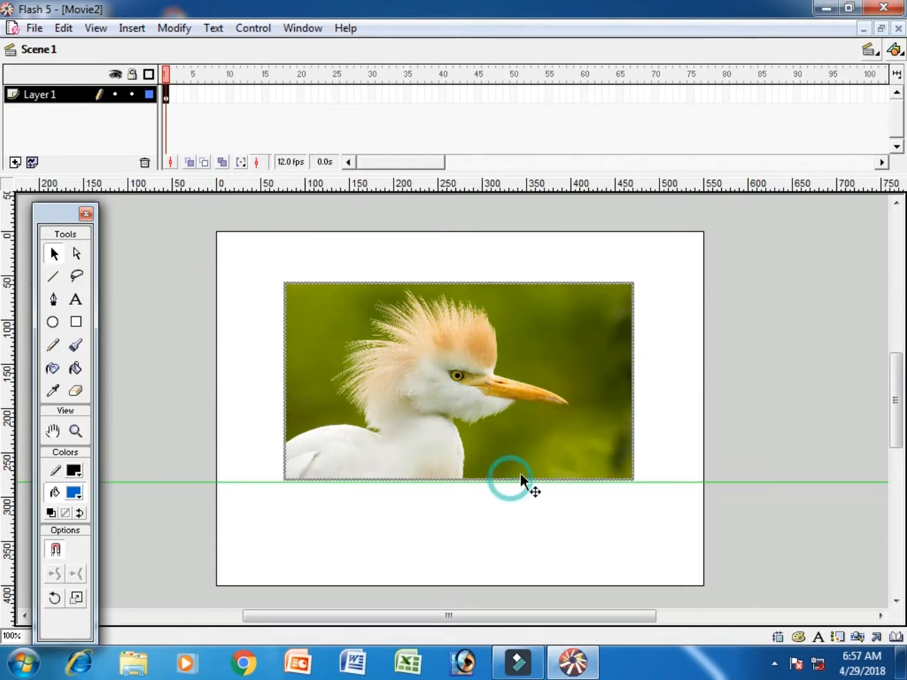
left_click_drag(656, 480, 655, 476)
left_click(563, 420)
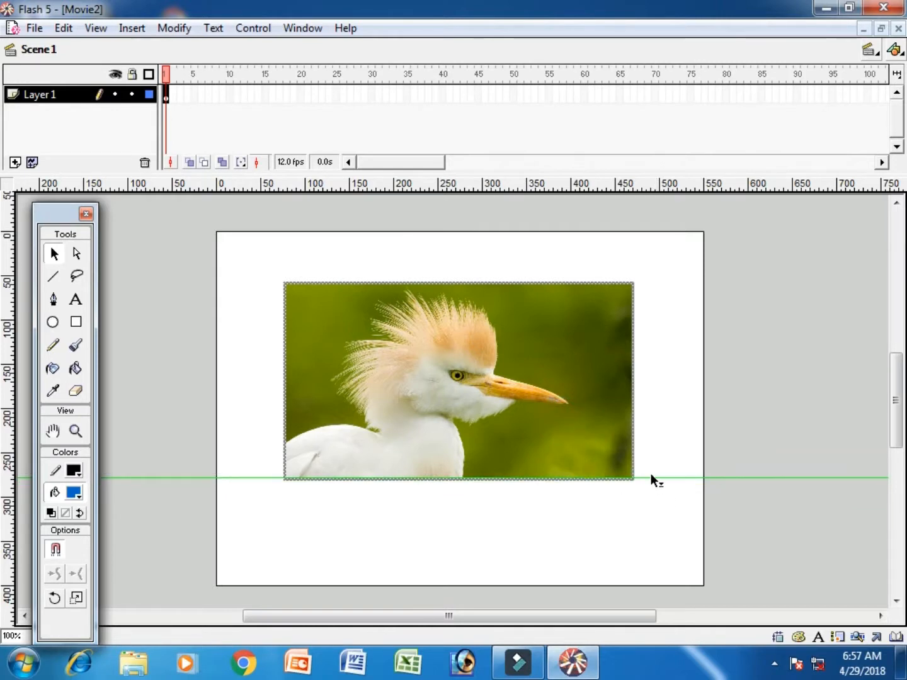
left_click_drag(651, 477, 651, 483)
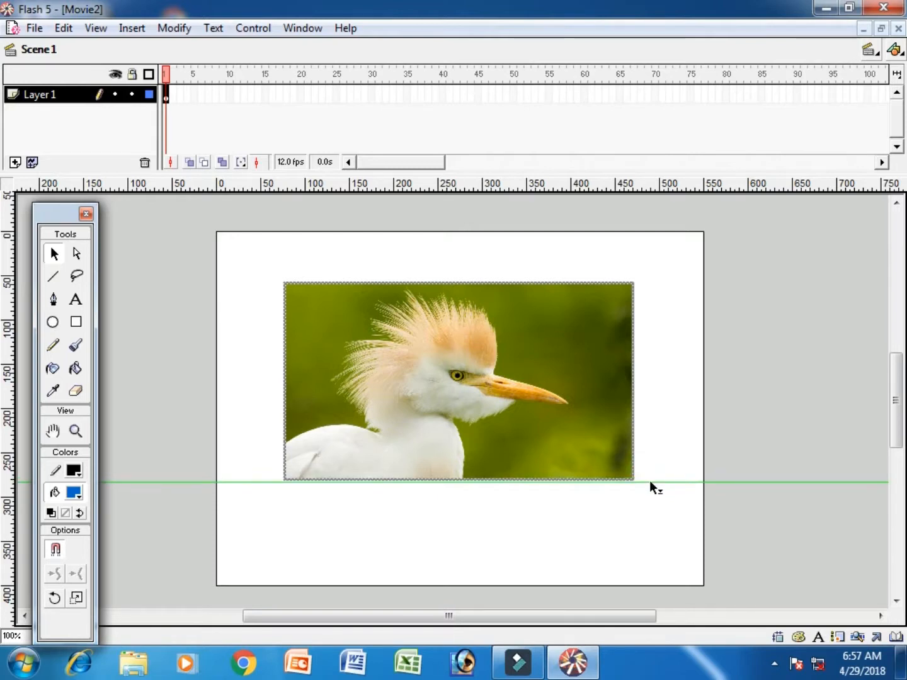
left_click_drag(494, 188, 494, 281)
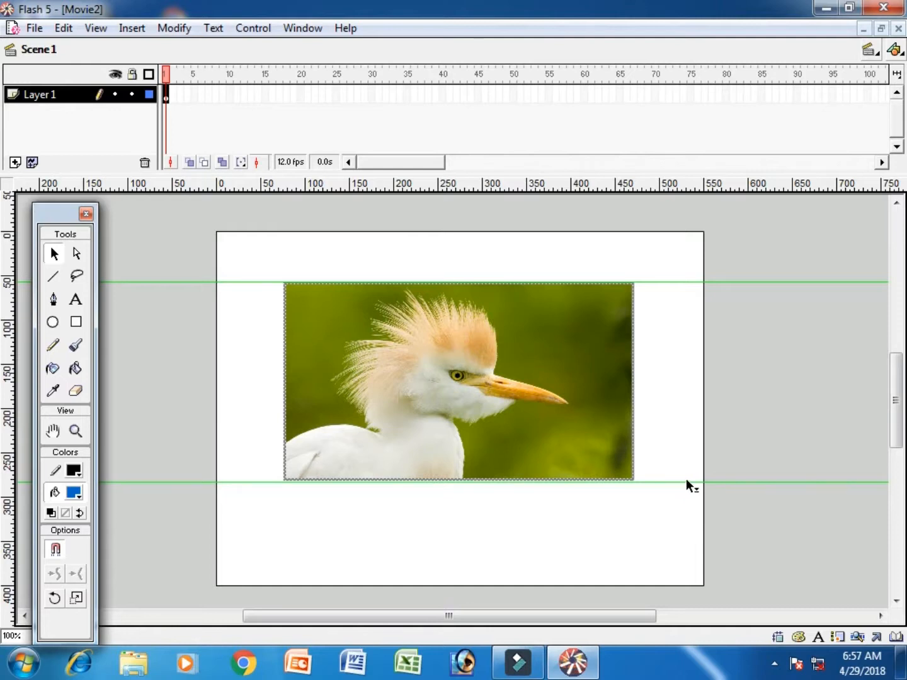
left_click_drag(683, 478, 679, 479)
Place vertical guides along the left and right edges of the bird picture
left_click_drag(6, 303, 285, 337)
left_click_drag(9, 372, 606, 416)
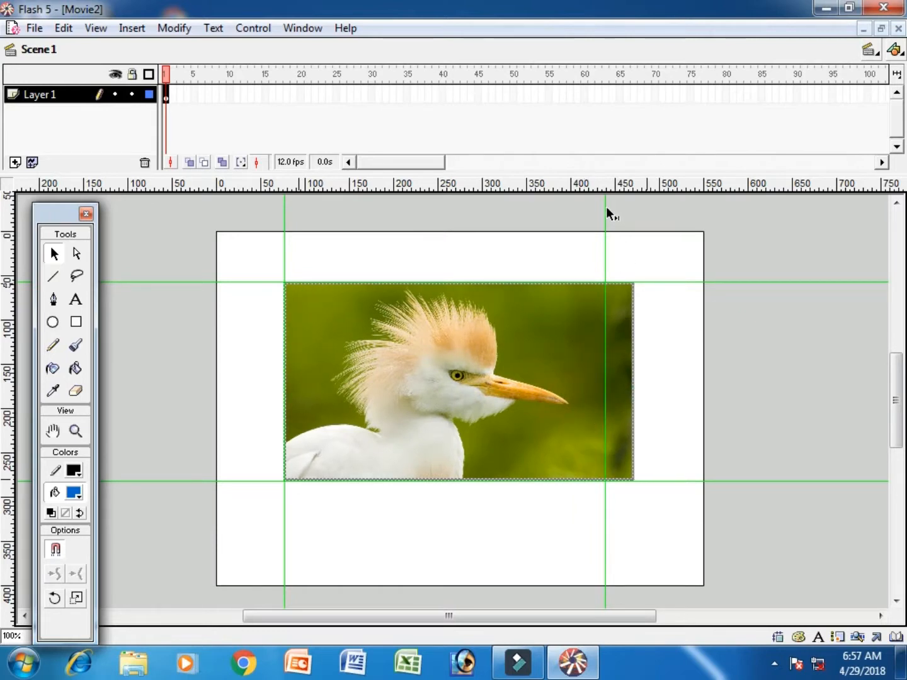
left_click_drag(605, 209, 633, 218)
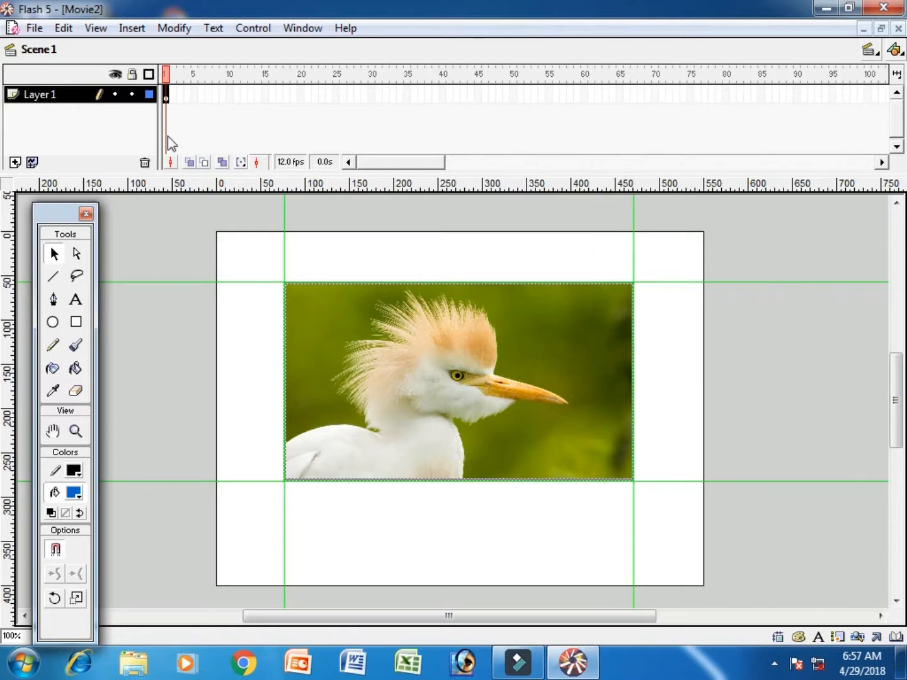
Insert a blank keyframe at frame 20 and import only picture 07 there, without the rest of the image sequence
left_click(301, 95)
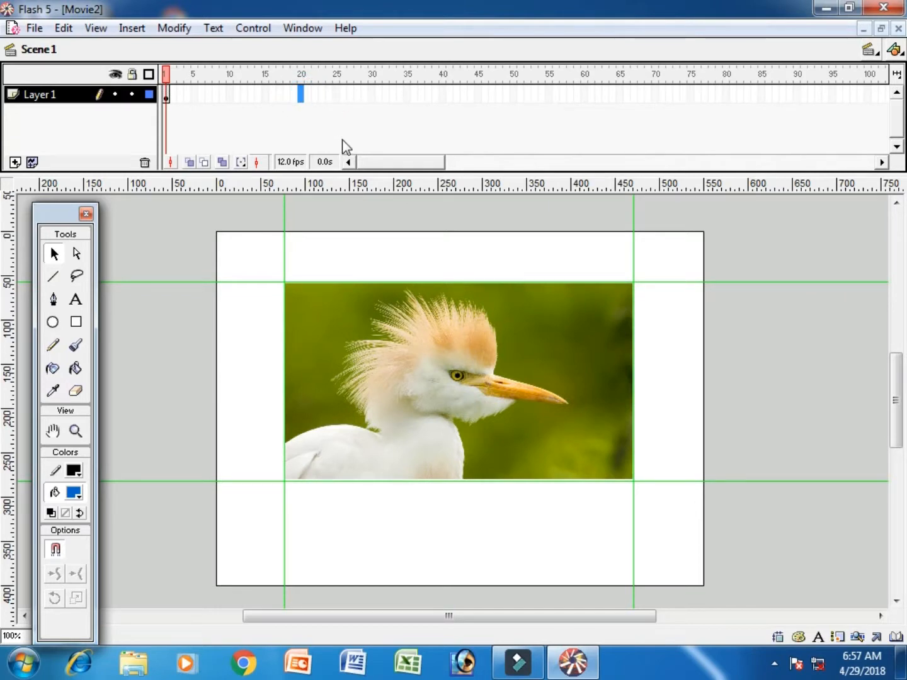
key("F7")
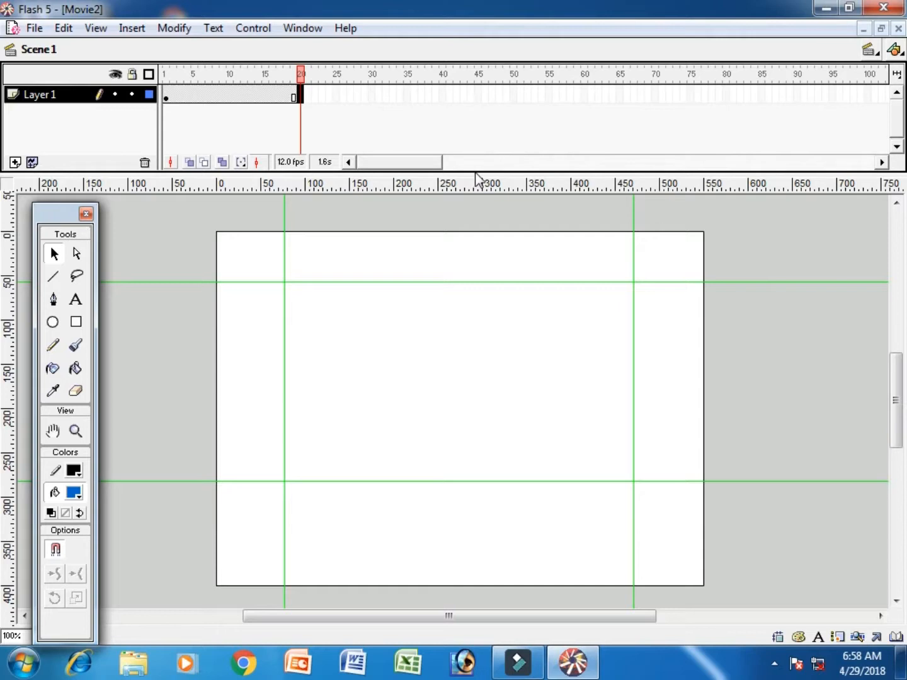
key("ctrl+r")
left_click(627, 371)
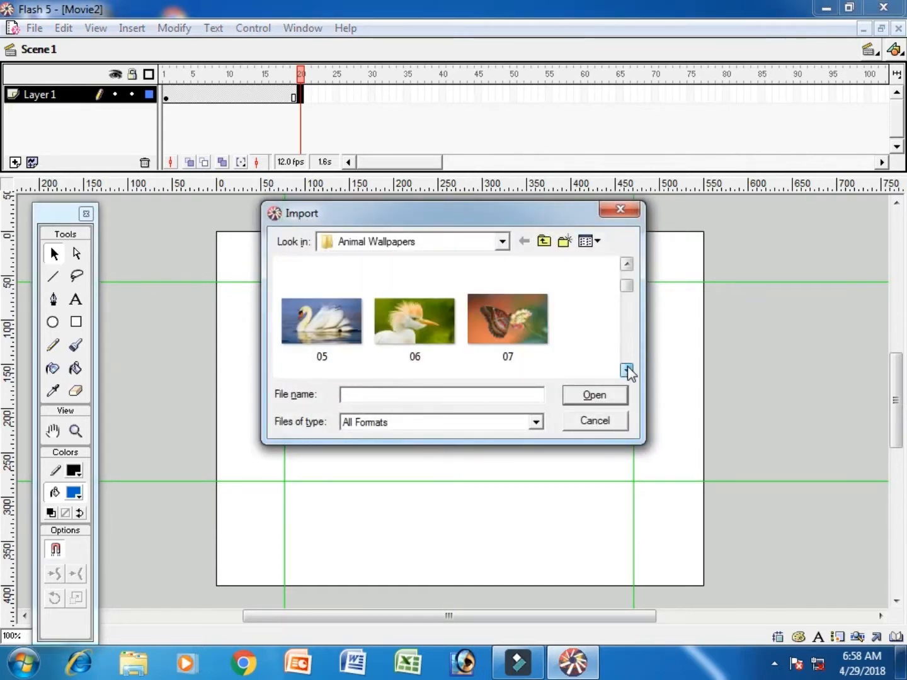
left_click(627, 371)
left_click(351, 280)
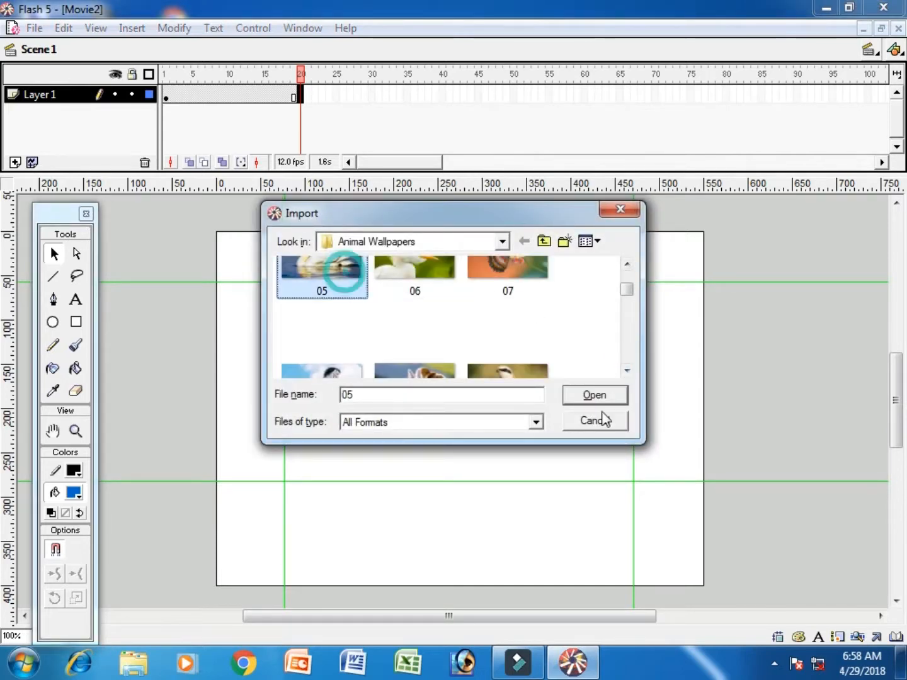
left_click(514, 323)
left_click(616, 398)
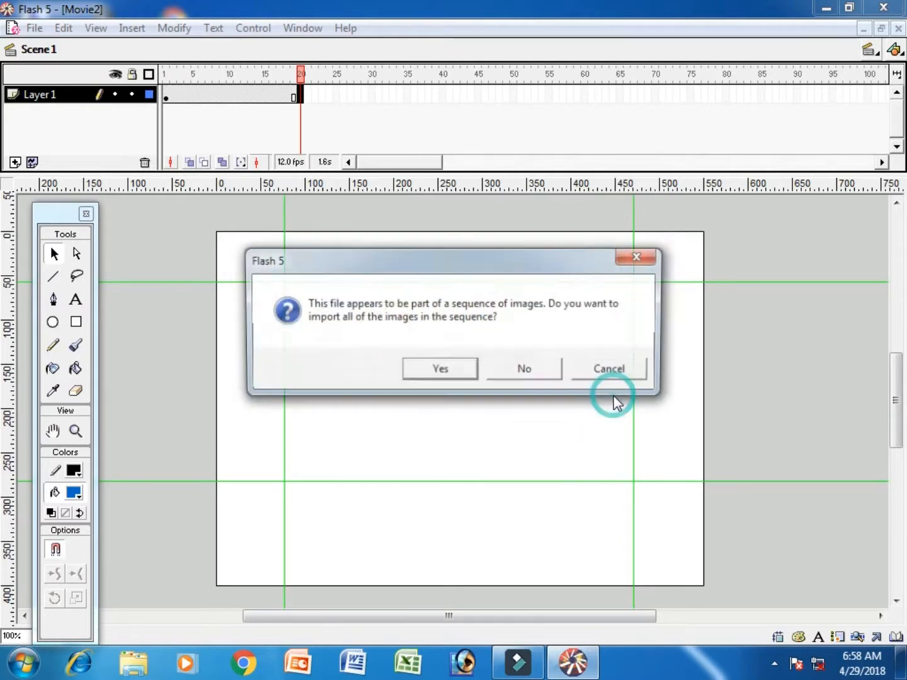
left_click(550, 373)
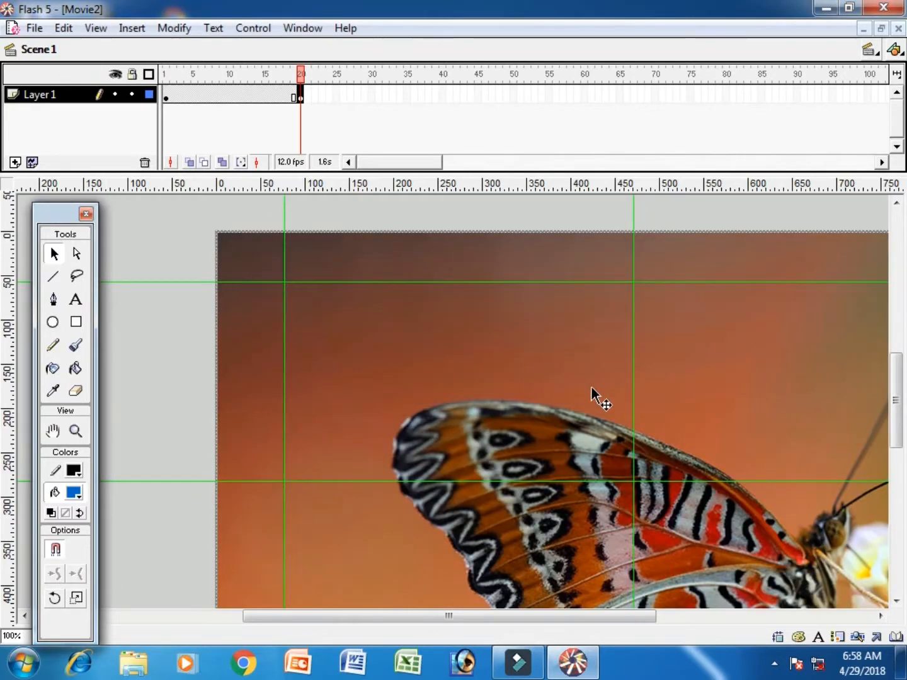
Resize the butterfly picture to 300 by 300 and move its upper-left corner to the guide intersection at about X 77, Y 60
left_click(302, 28)
mouse_move(379, 123)
left_click(542, 119)
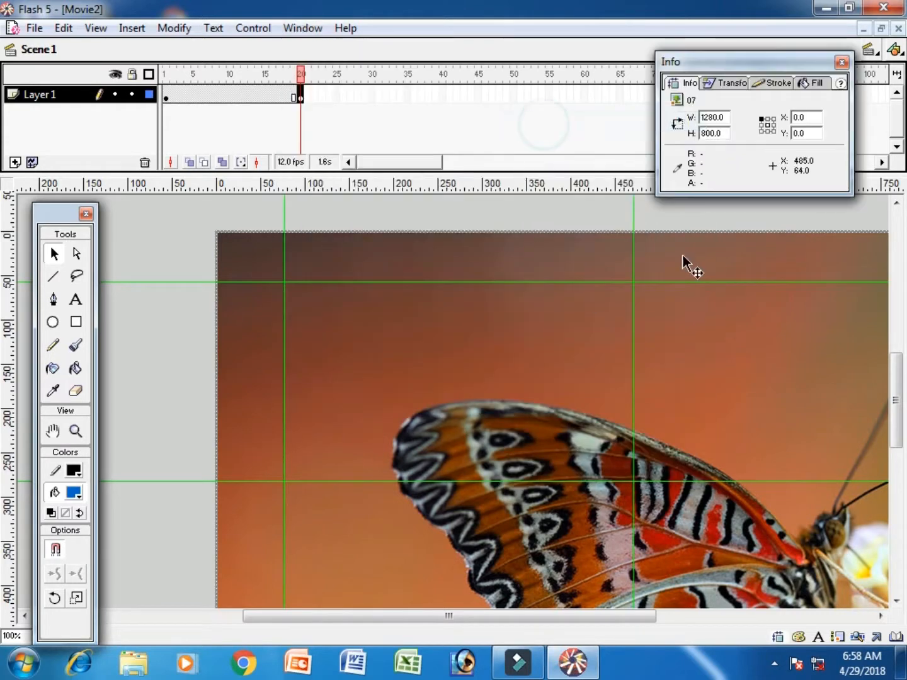
double_click(723, 118)
type("300")
key("Tab")
type("3")
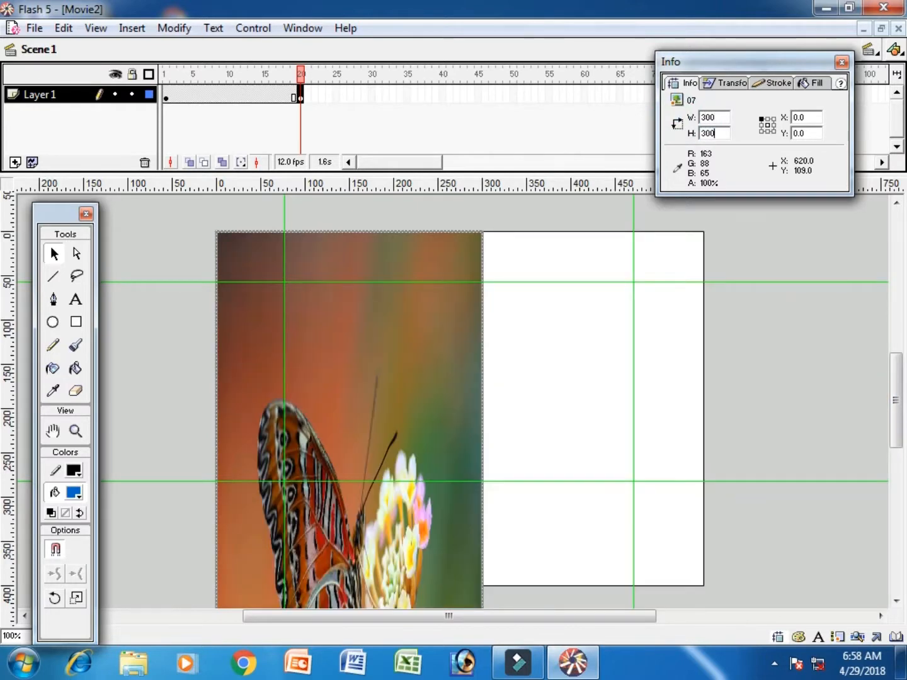
key("Return")
left_click_drag(386, 357, 458, 413)
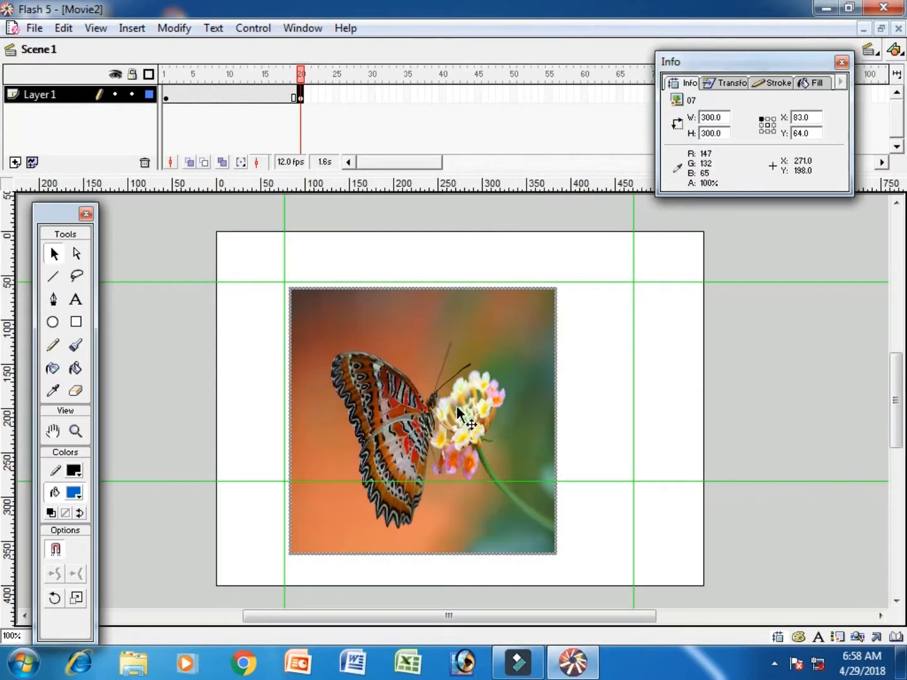
left_click_drag(365, 337, 362, 336)
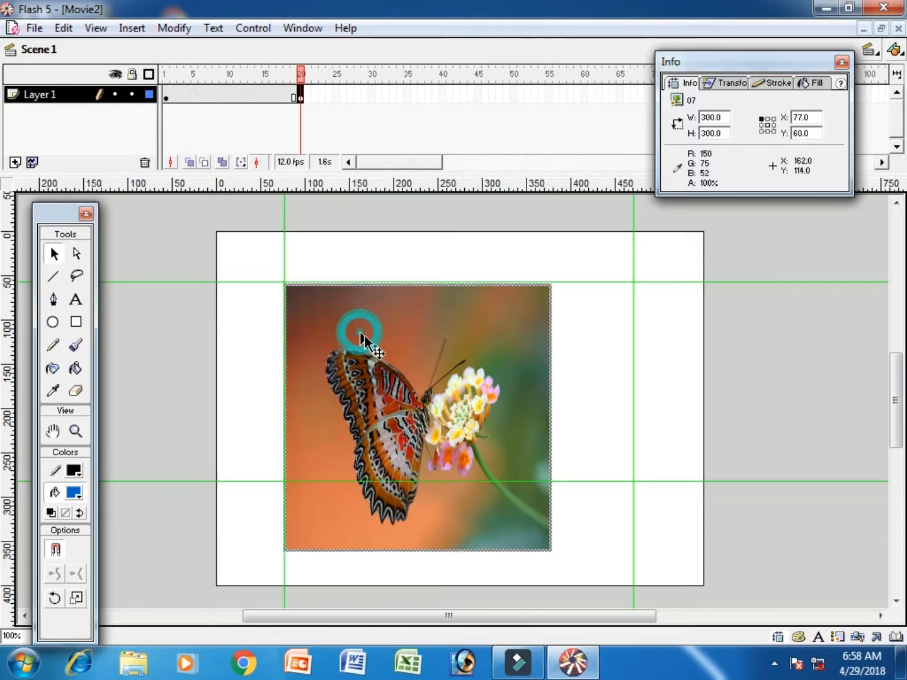
Scale the butterfly picture out to the right guide and up to the lower guide, about 394 by 222
right_click(486, 349)
left_click(553, 469)
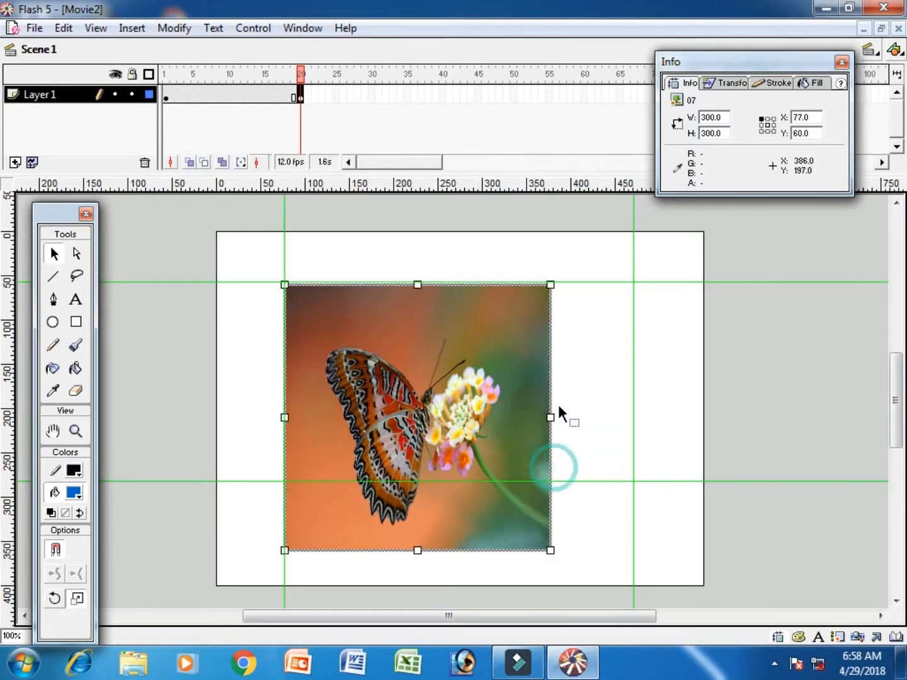
left_click_drag(551, 418, 631, 424)
left_click_drag(460, 551, 475, 484)
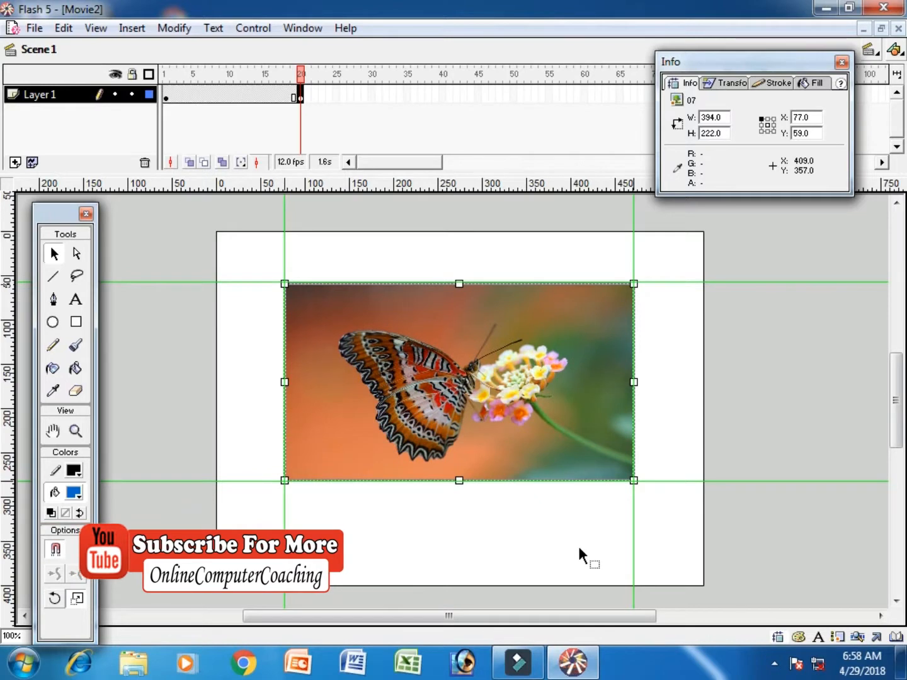
Set the butterfly picture's width to 395 and its height to 220
double_click(715, 117)
type("39")
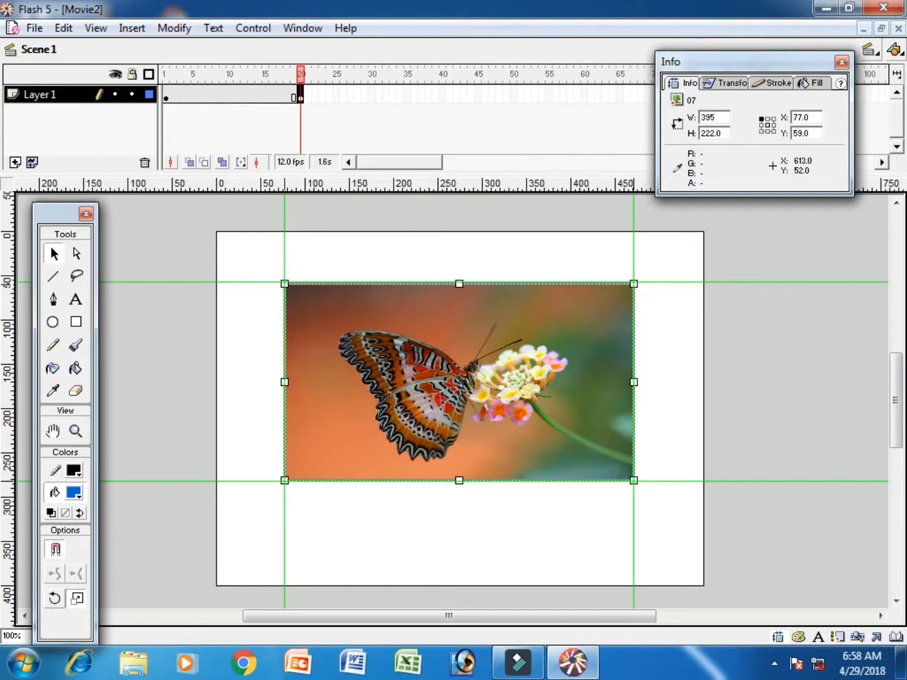
type("5")
key("Tab")
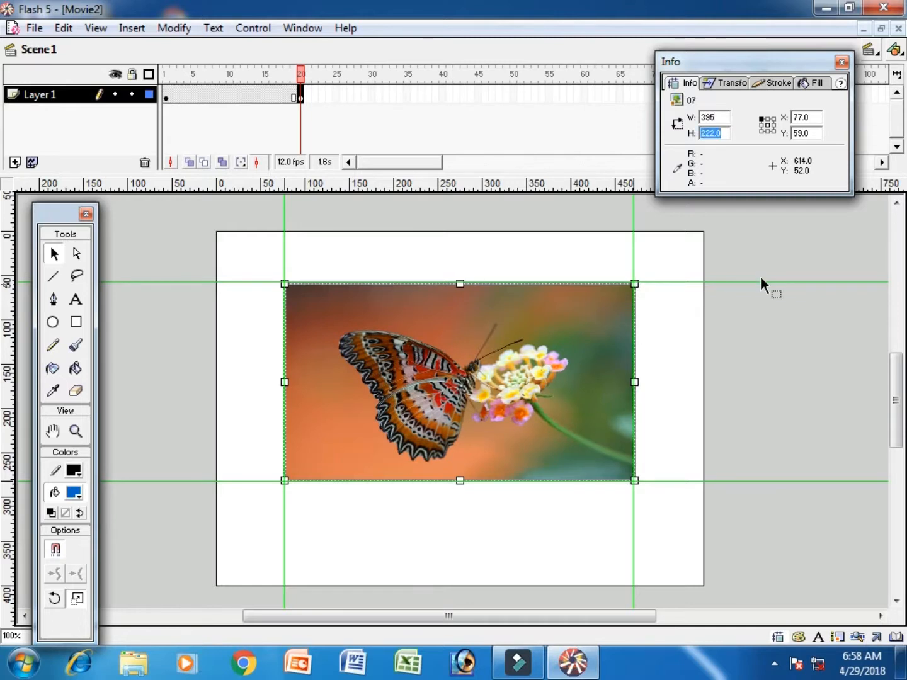
type("220")
key("Return")
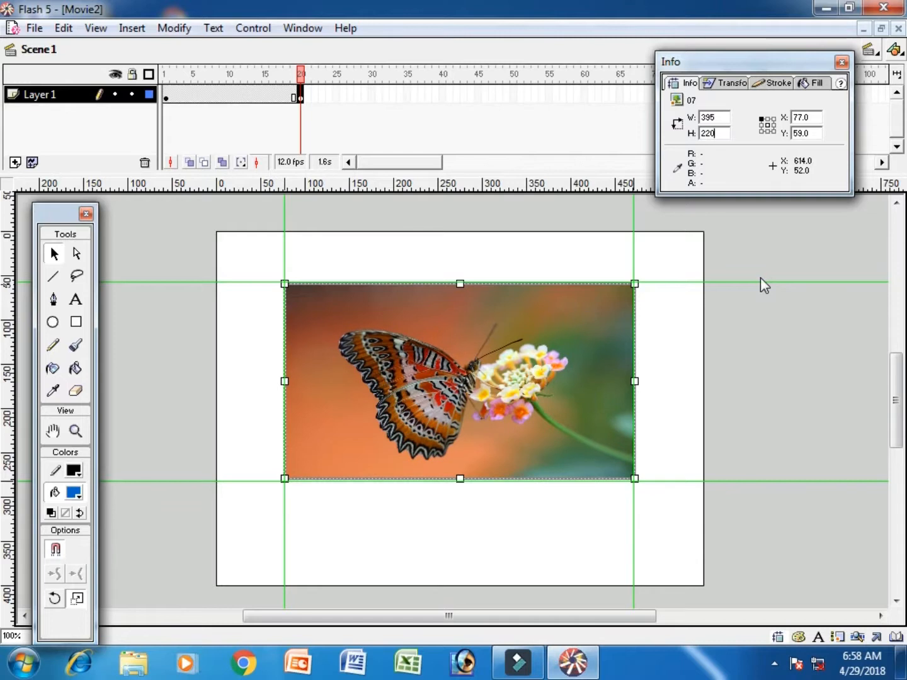
left_click(770, 283)
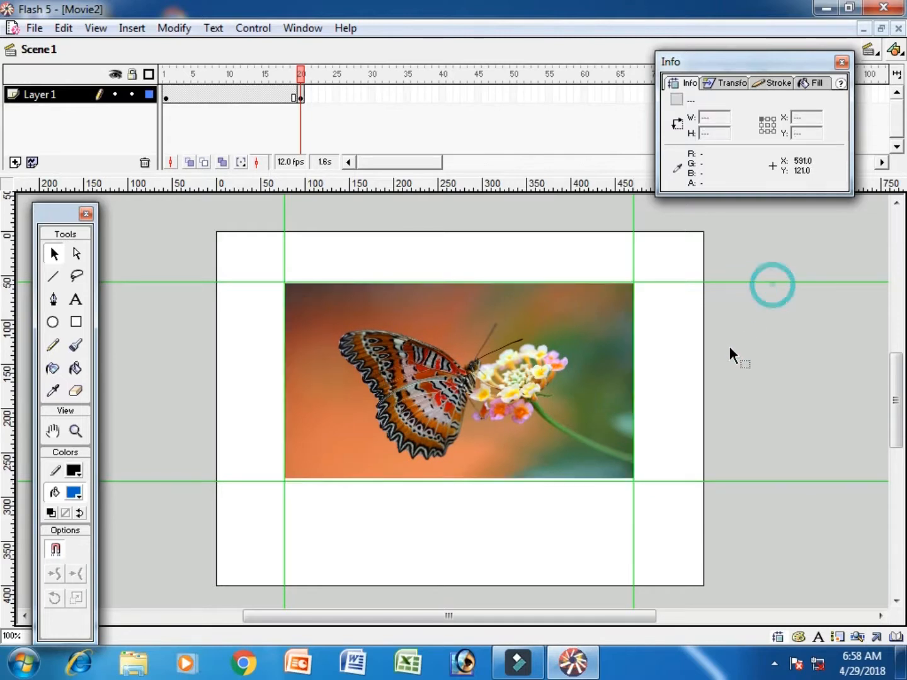
left_click(578, 373)
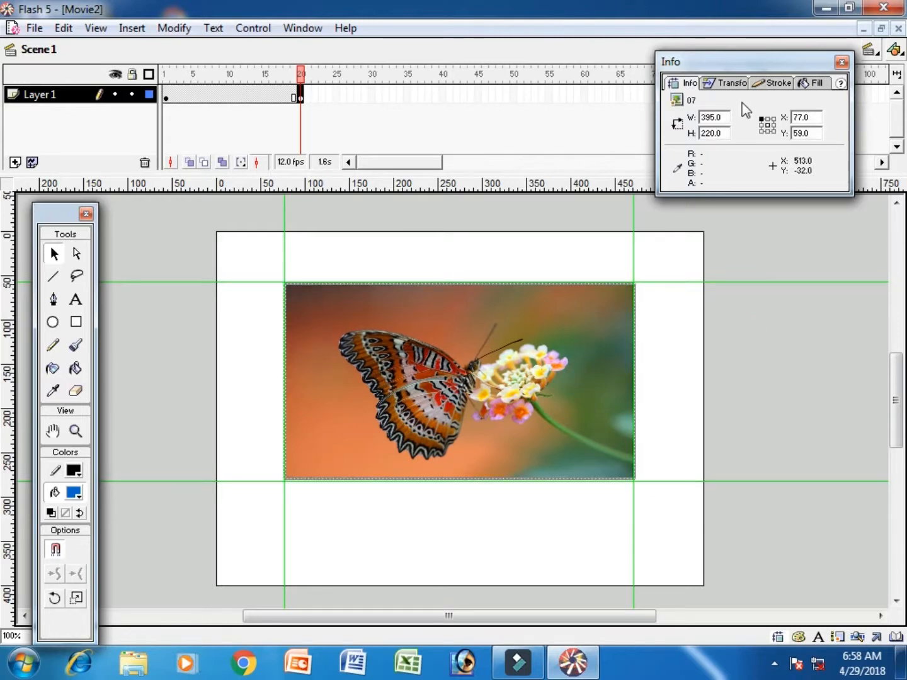
Set the butterfly picture's height to 222, dismiss the antivirus notification, and nudge the picture up to Y 57 at the upper guide
double_click(718, 133)
type("222")
key("Return")
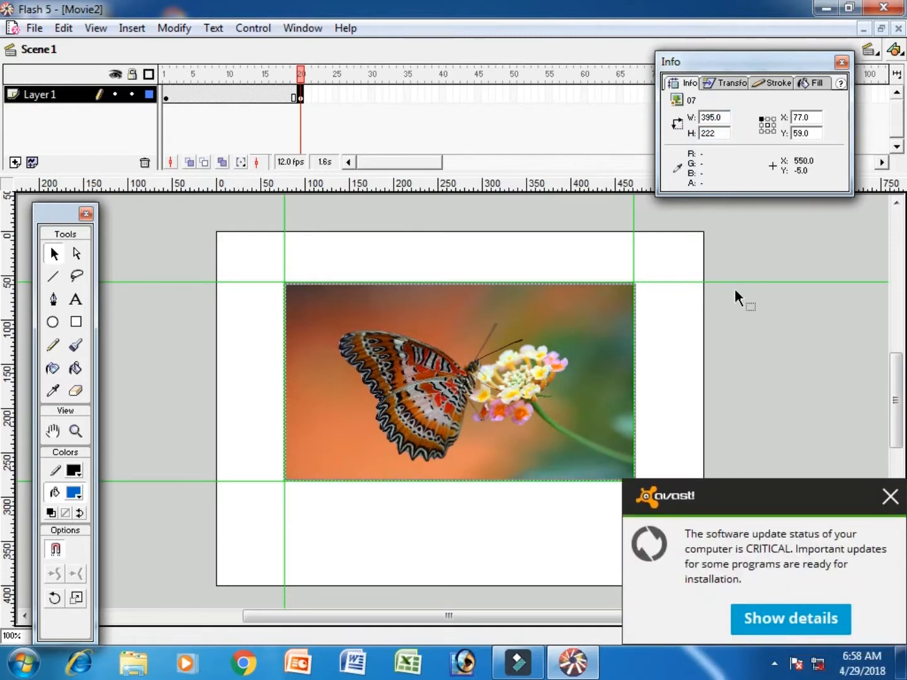
left_click(729, 362)
left_click(890, 497)
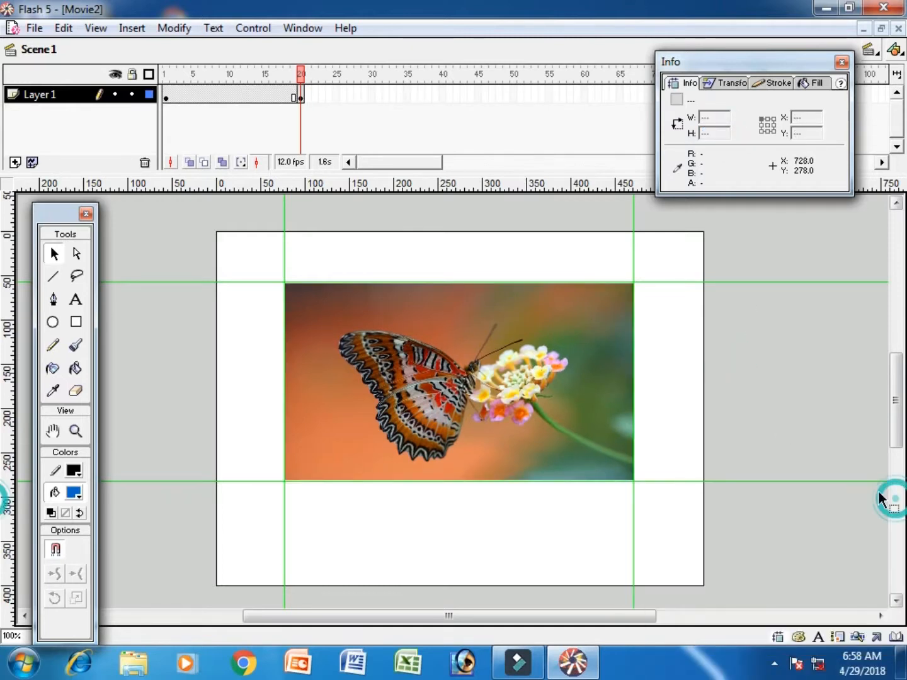
left_click(566, 389)
left_click(725, 338)
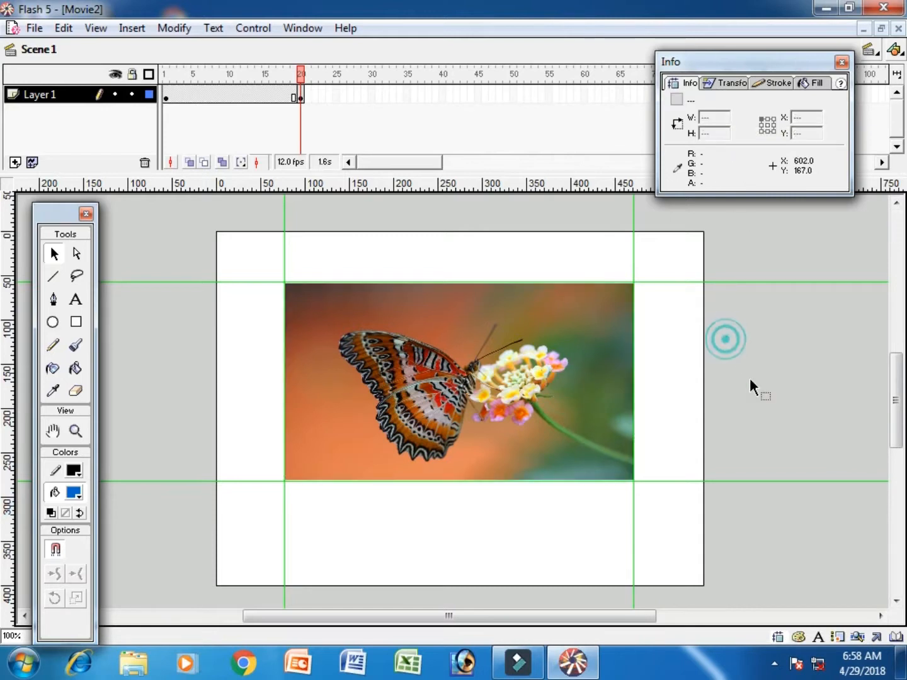
left_click(544, 336)
left_click(686, 348)
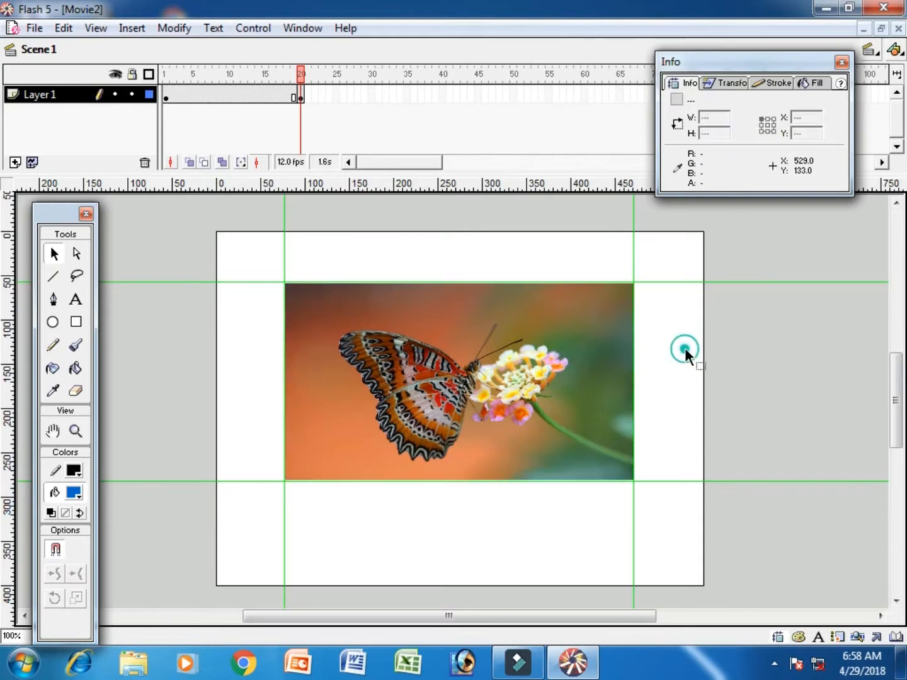
left_click(578, 338)
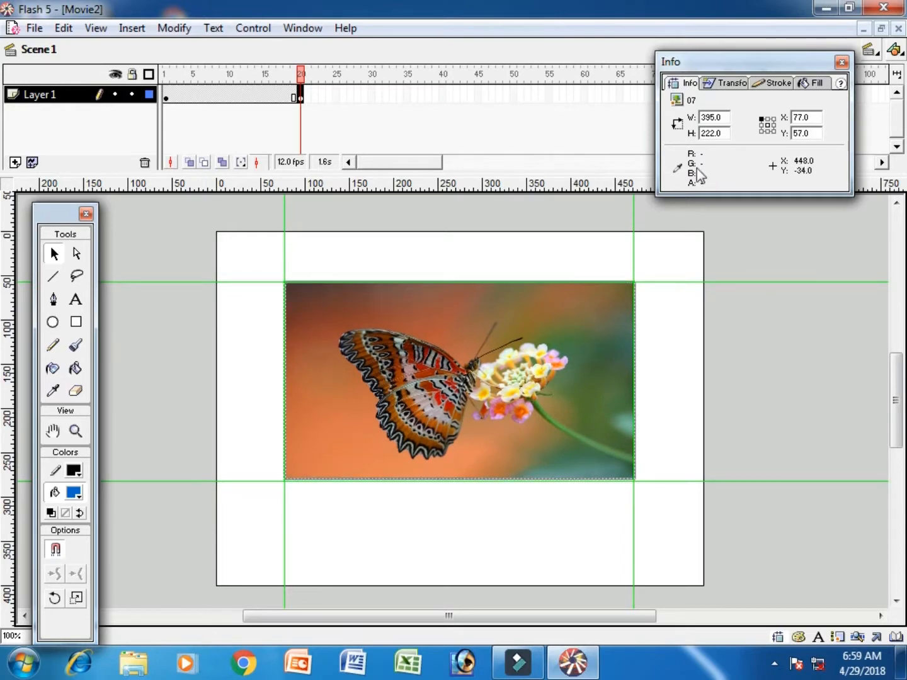
Set the butterfly picture's height to 223 and check its lower edge against the guide
double_click(716, 133)
type("223")
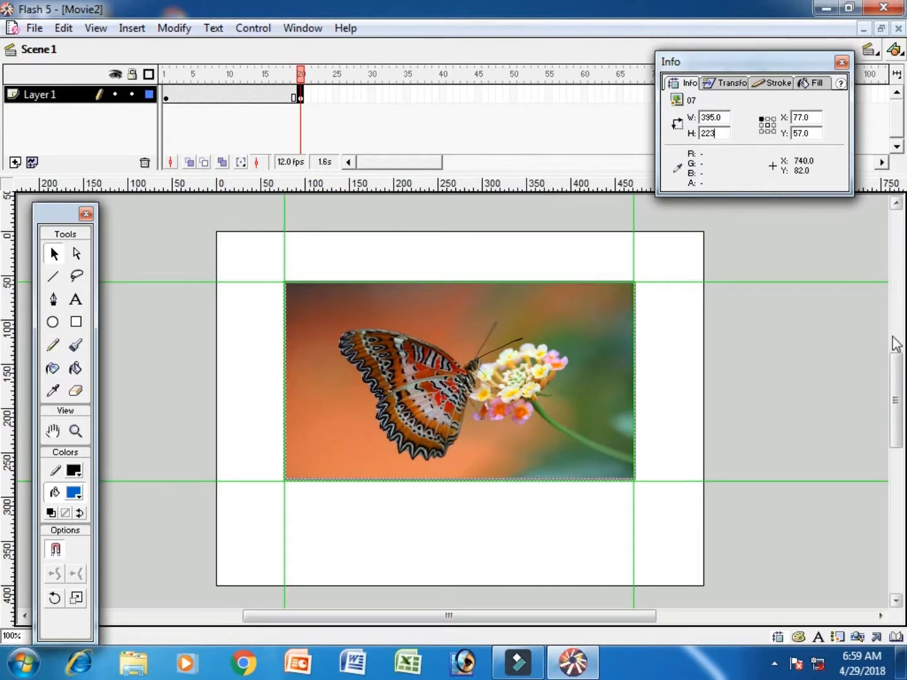
left_click(893, 337)
left_click_drag(893, 319, 897, 404)
left_click(781, 390)
left_click(596, 408)
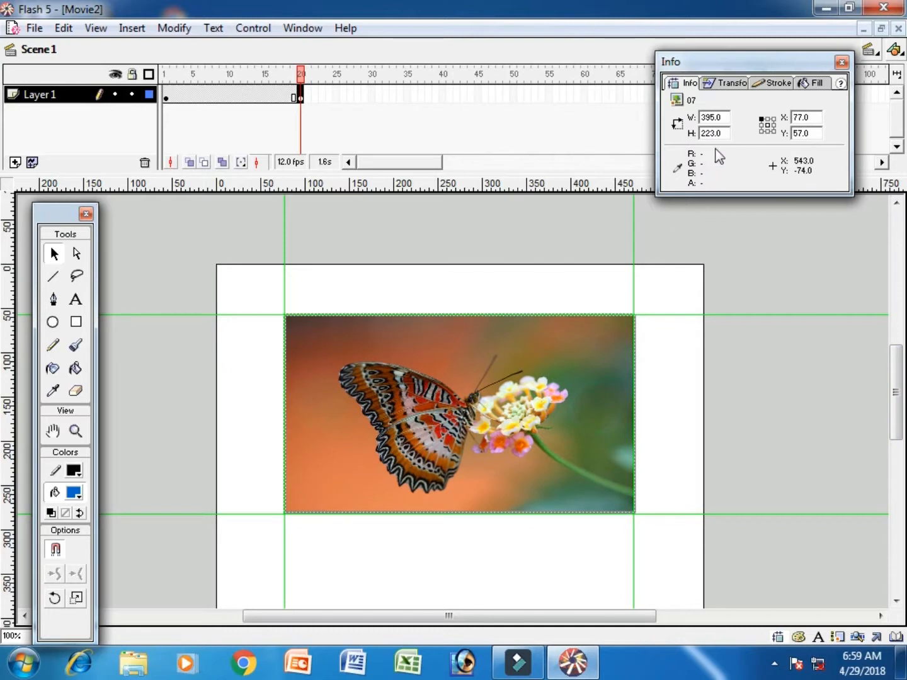
Set the butterfly picture's height to 225 so it fills the space between the horizontal guides
left_click_drag(727, 131, 696, 133)
type("225")
key("Return")
left_click(797, 318)
left_click(523, 388)
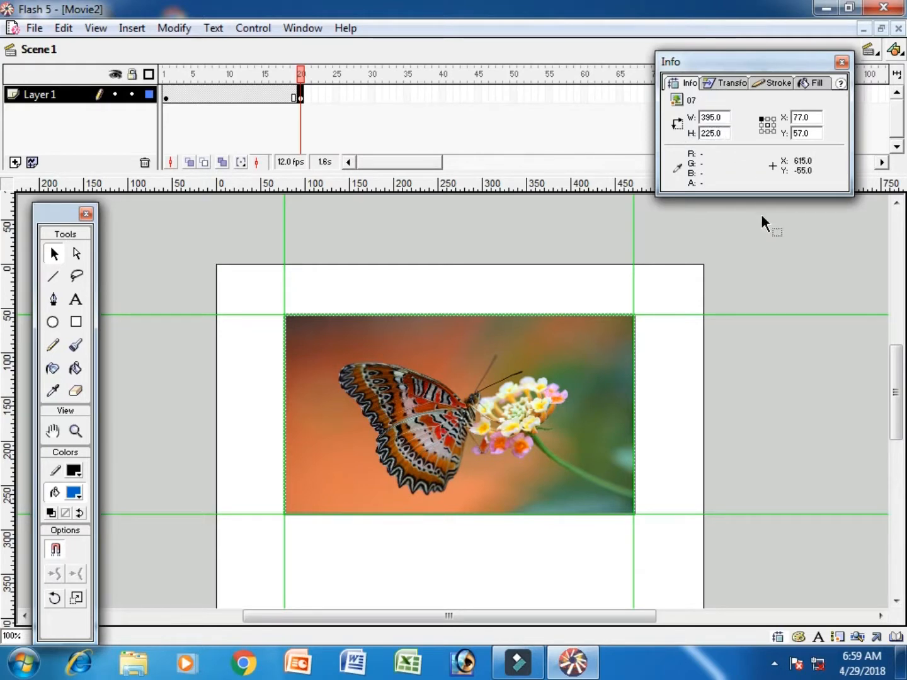
Insert a blank keyframe at frame 40 and import only picture 09 there, without the rest of the image sequence
left_click(443, 95)
key("F7")
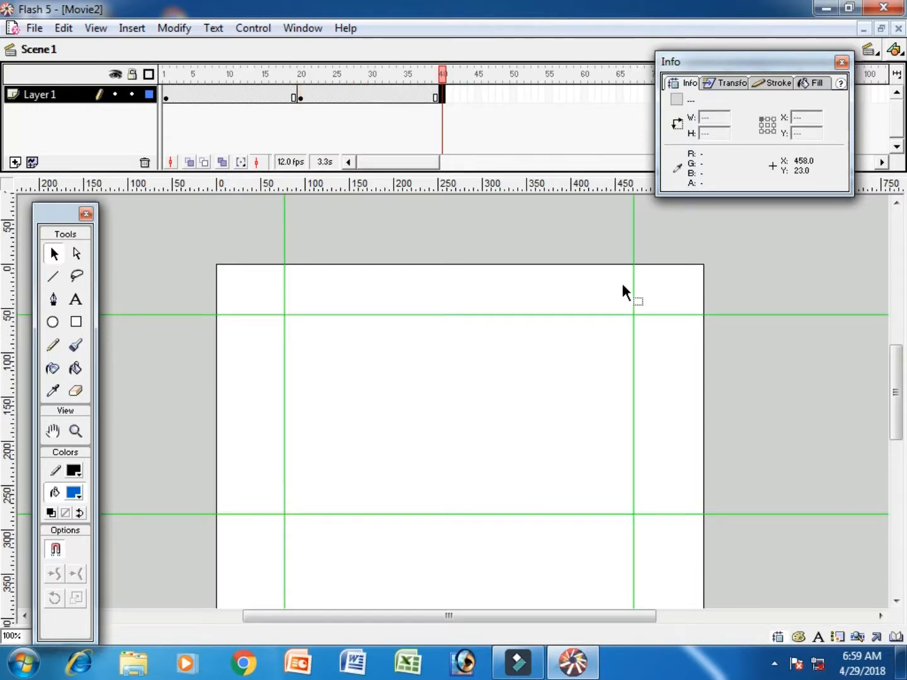
key("ctrl+r")
left_click(627, 371)
left_click(626, 371)
left_click(626, 371)
left_click(428, 315)
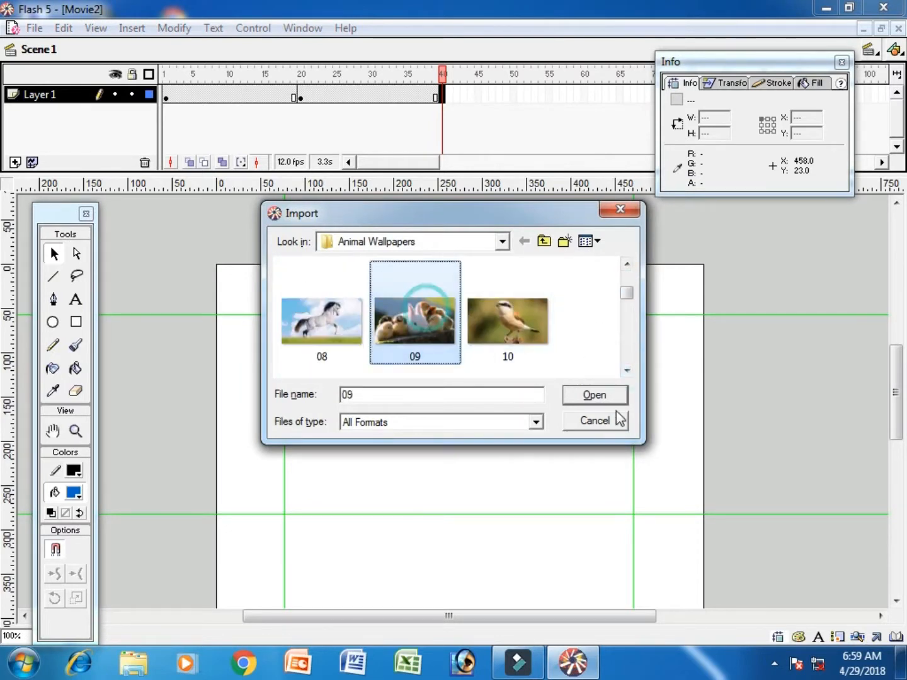
left_click(594, 395)
left_click(510, 360)
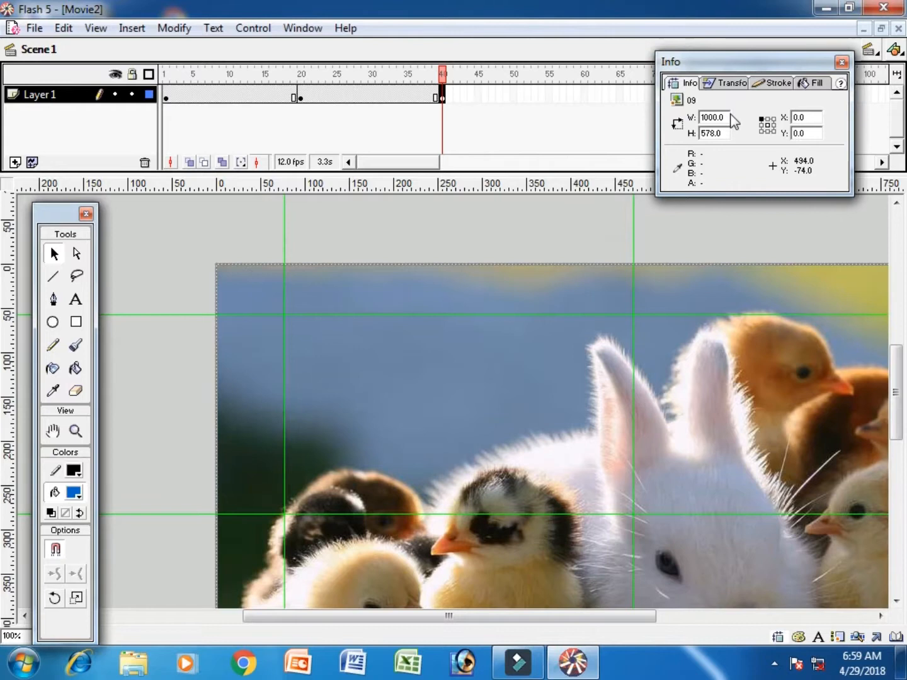
Resize the rabbit and chicks picture to 295 by 225 and move it into the guide frame at about X 74, Y 59
left_click_drag(726, 118, 691, 122)
type("295")
key("Tab")
type("225")
key("Return")
left_click_drag(393, 418, 460, 472)
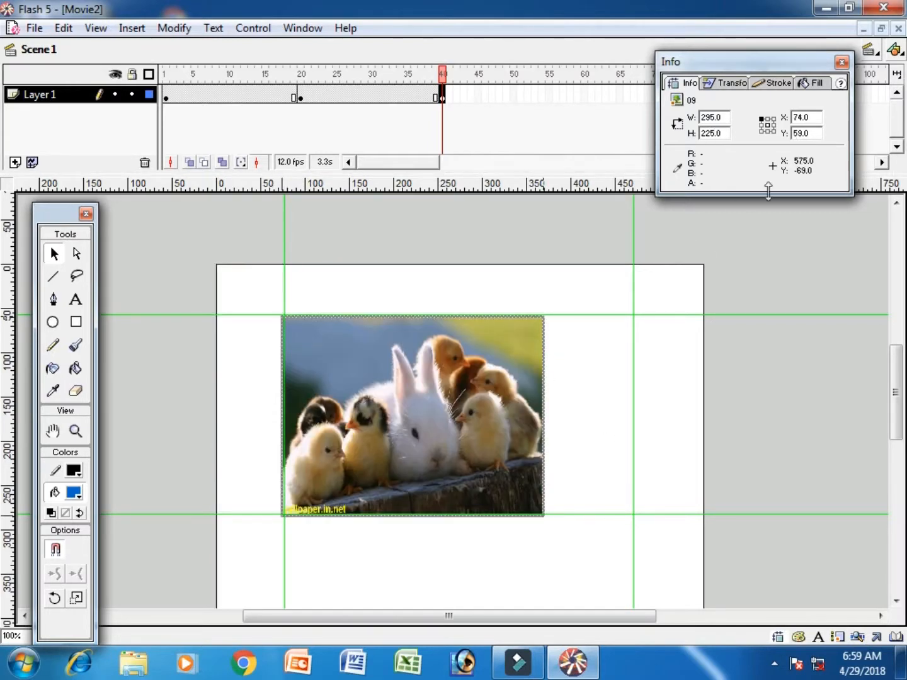
Set the rabbit picture's width to 395 and nudge it right to X 76 to line up with the vertical guides
left_click(719, 118)
left_click_drag(722, 118, 698, 119)
type("395")
key("Return")
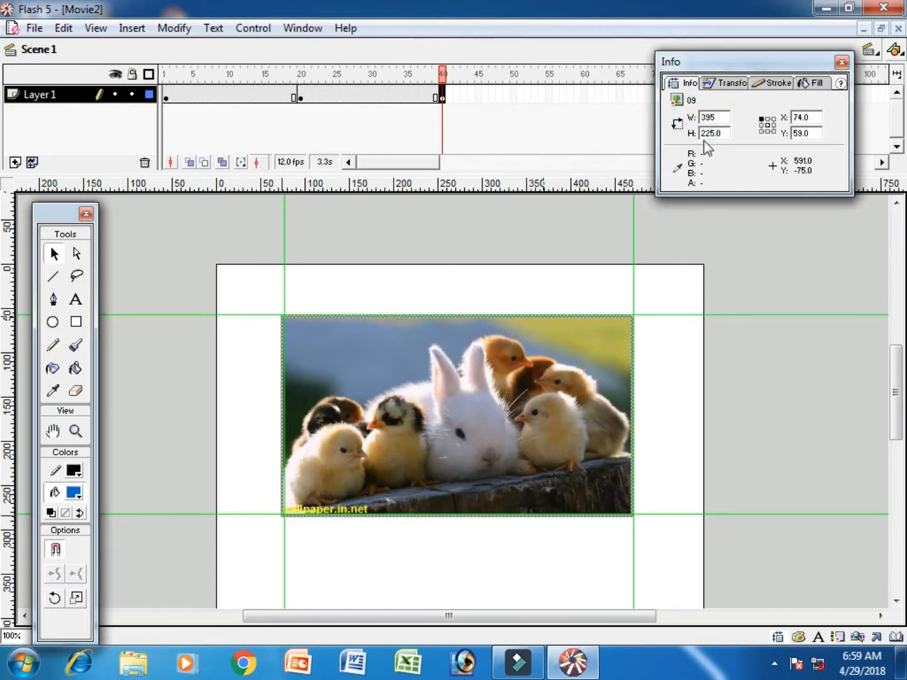
left_click(683, 383)
left_click(604, 401)
key("Right")
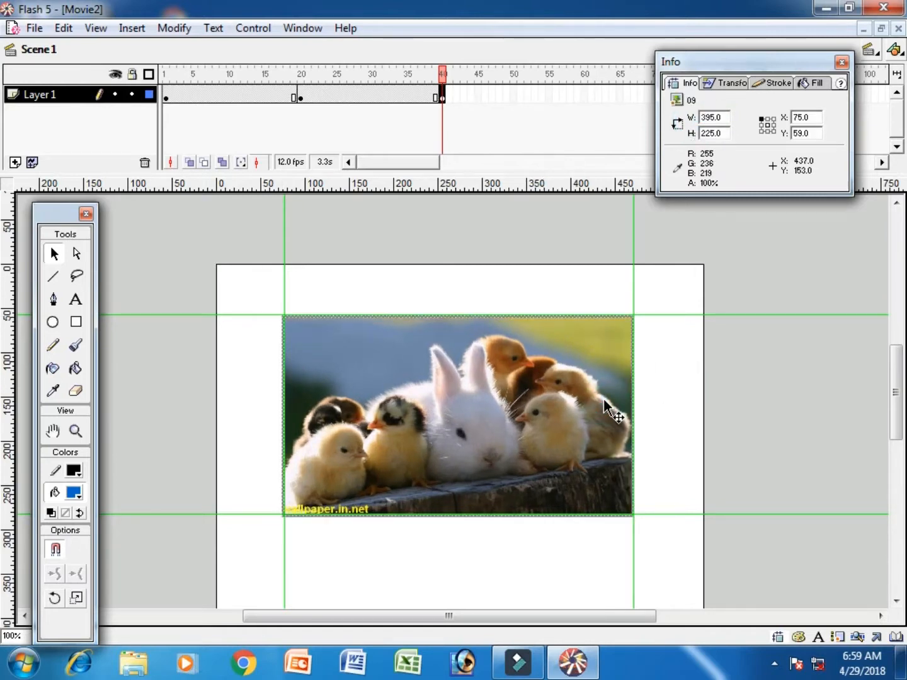
key("Right")
key("Right")
key("Left")
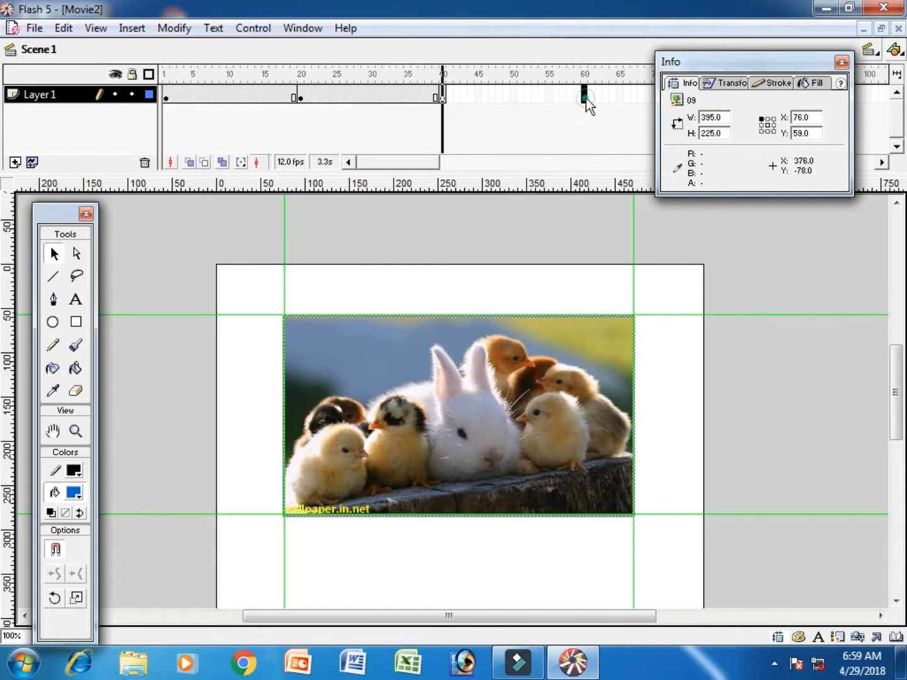
Insert a blank keyframe at frame 60 and import only picture 10 there, without the rest of the image sequence
left_click(585, 96)
key("F7")
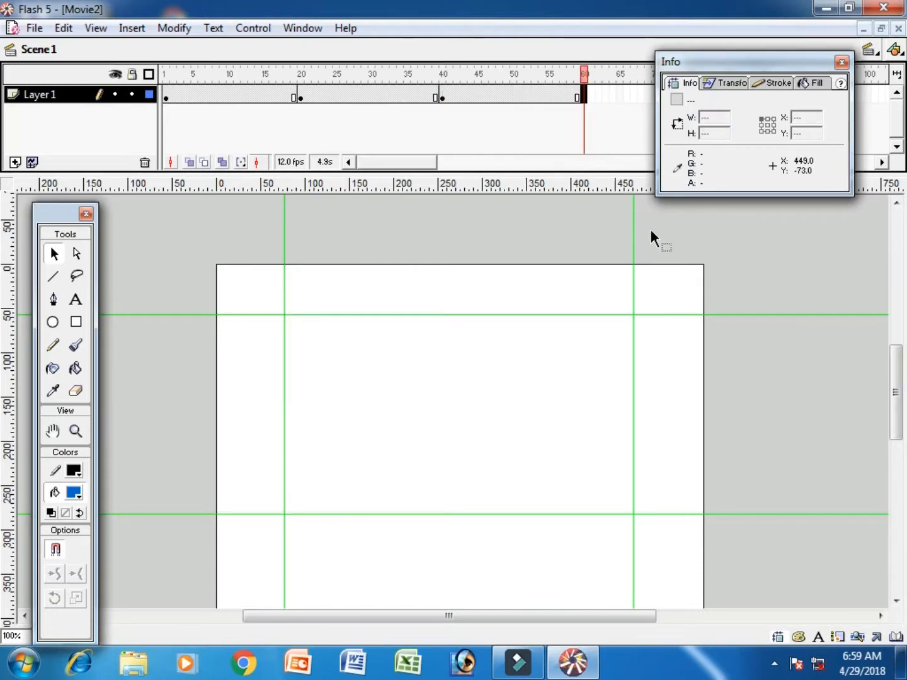
key("ctrl+r")
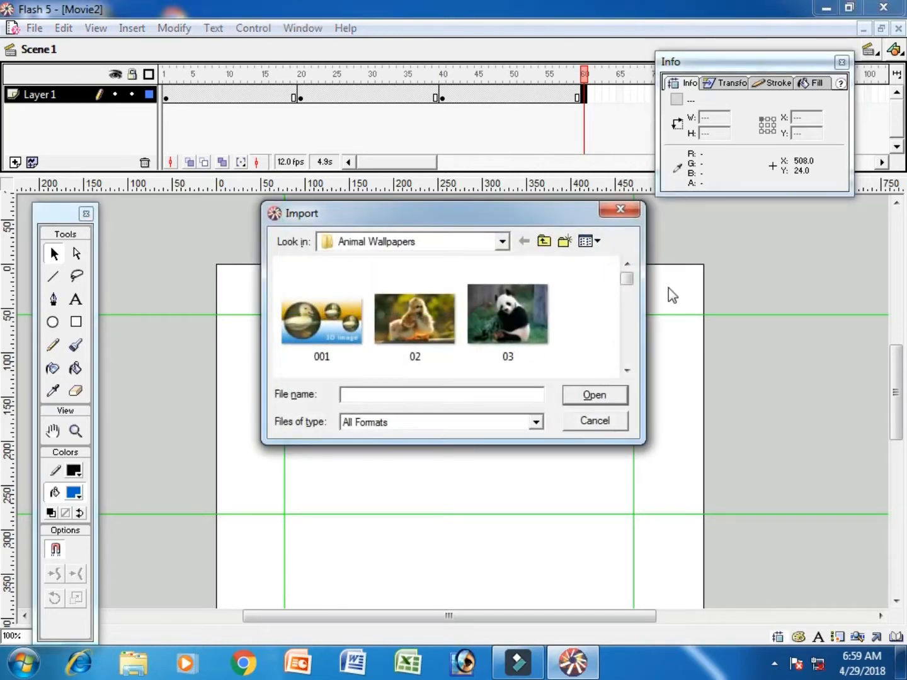
left_click(627, 377)
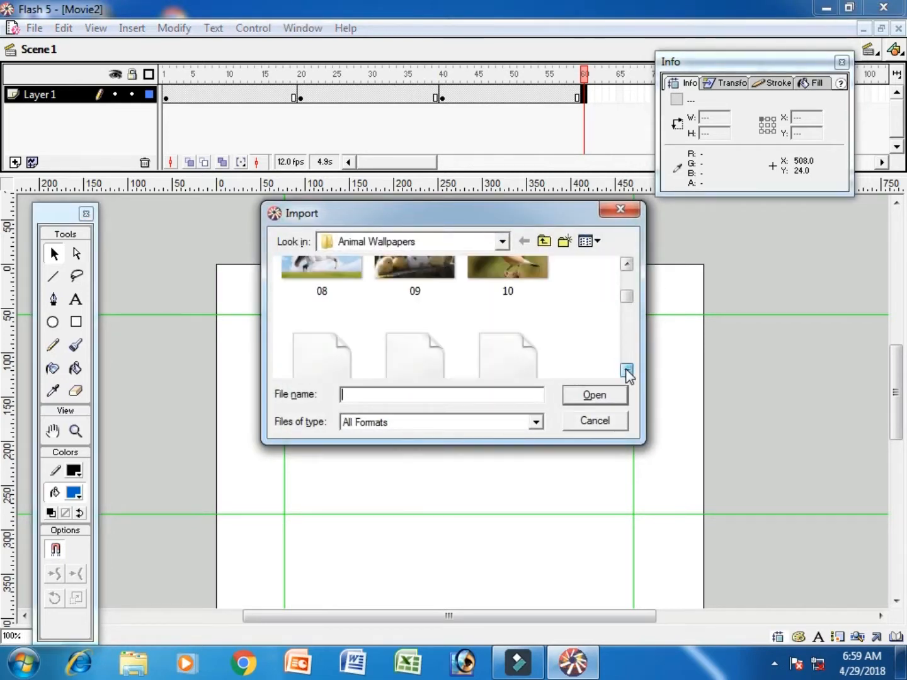
left_click(515, 291)
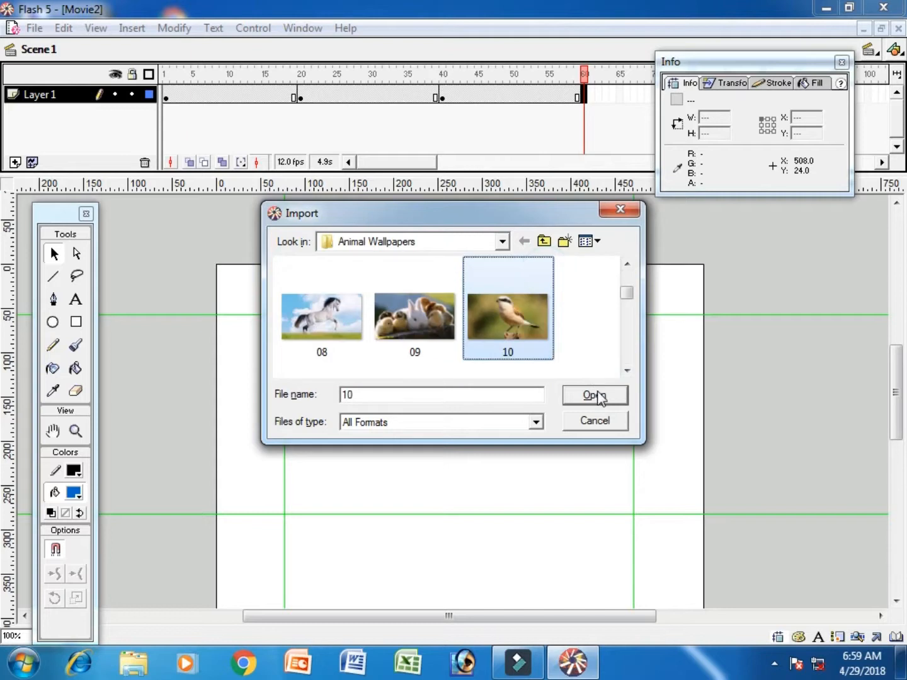
left_click(594, 395)
left_click(516, 370)
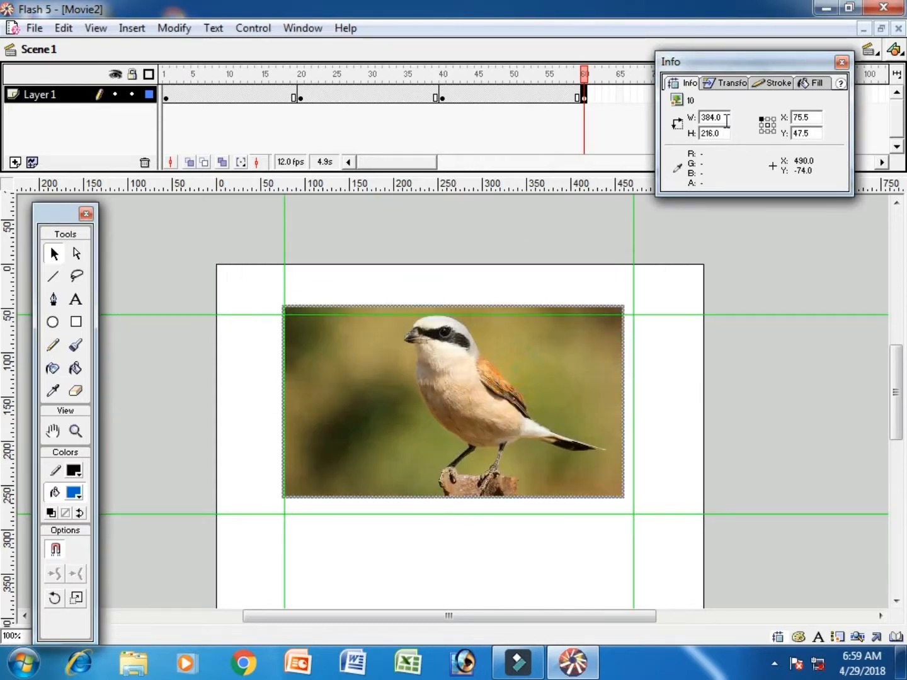
Resize the bird picture on frame 60 to 395 wide by 225 high
type("395")
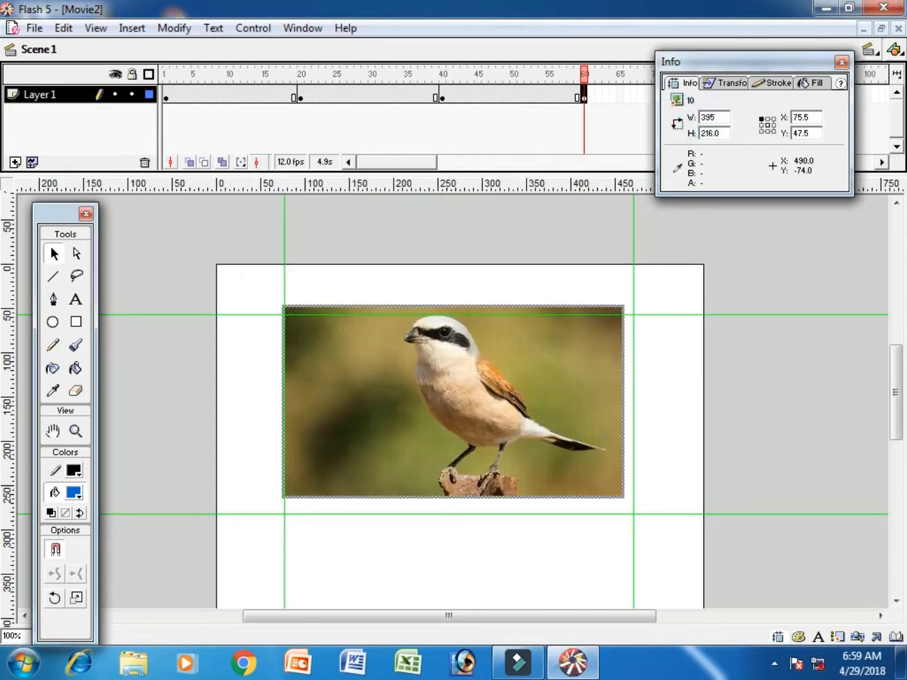
key("Tab")
type("225")
key("Return")
Move the bird picture down and right into the guide frame, to X 77.5, Y 57.5
left_click_drag(538, 391, 538, 393)
key("Down")
key("Down")
key("Down")
key("Down")
key("Down")
key("Down")
key("Down")
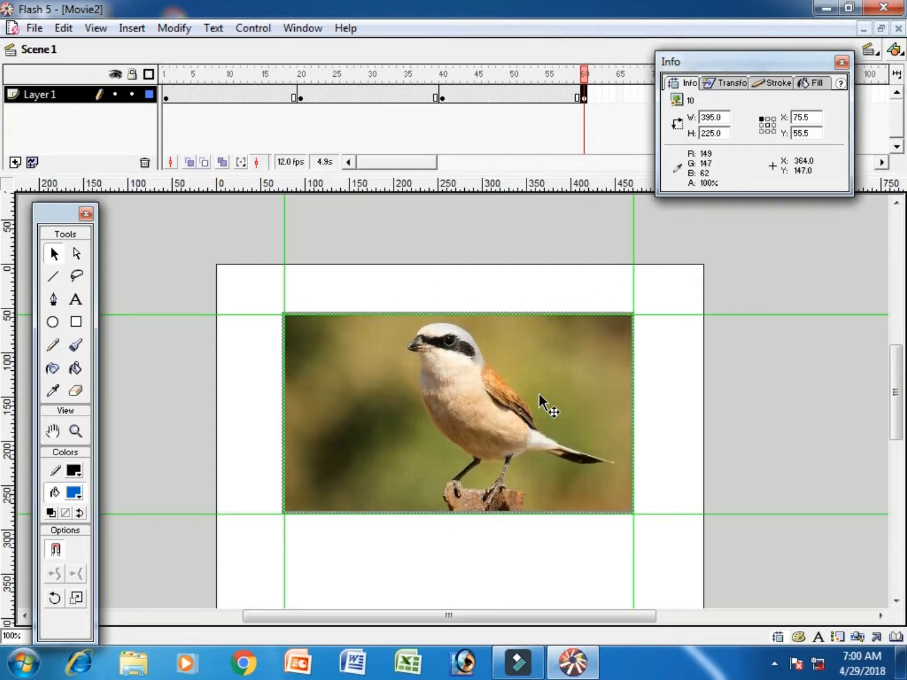
key("Right")
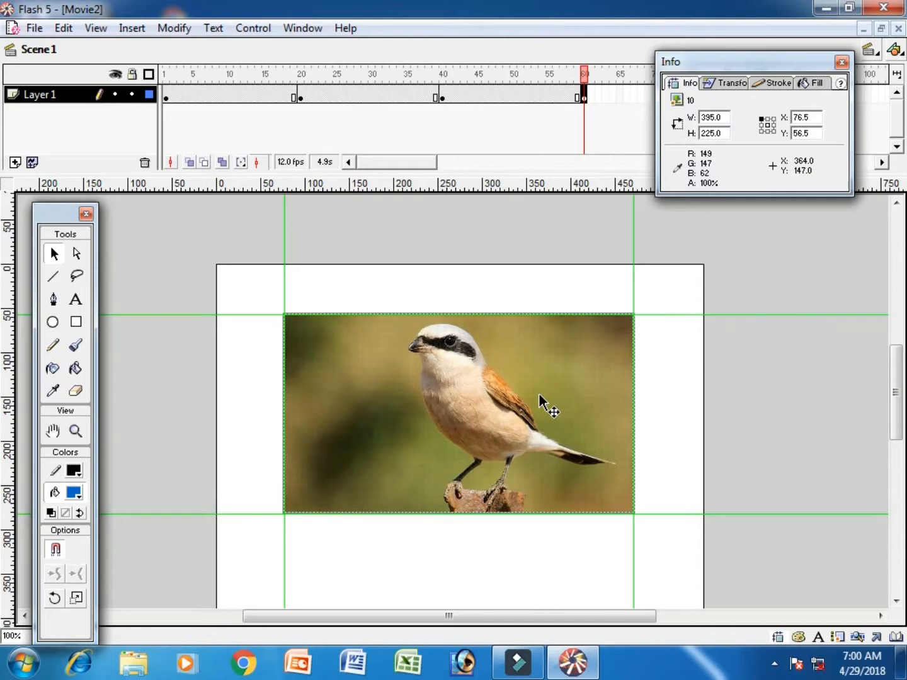
key("Right")
key("Down")
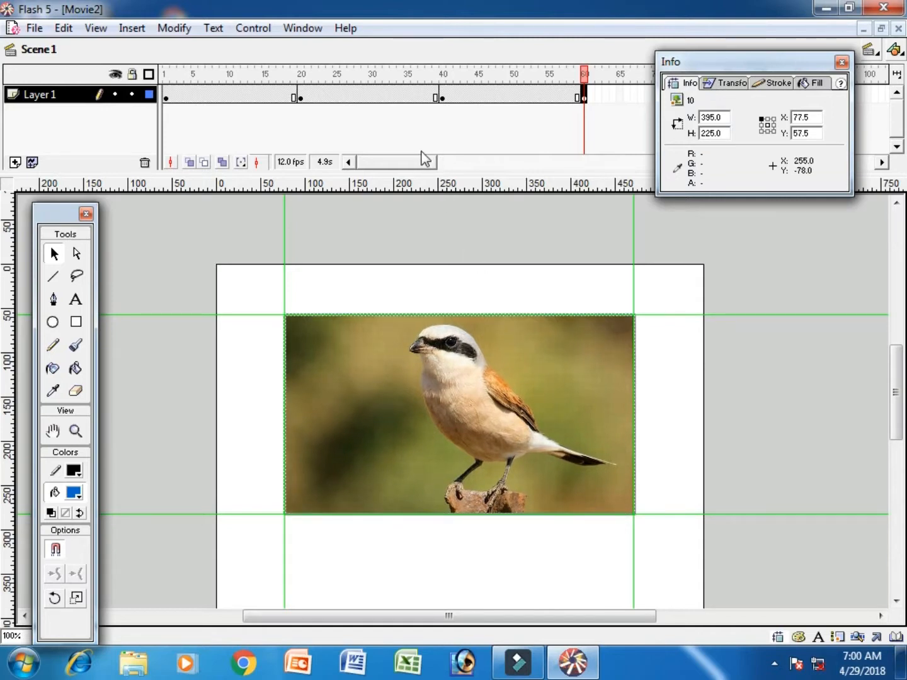
Insert a blank keyframe at frame 80 and import picture 12 from the Animal Wallpapers folder there
left_click_drag(428, 163, 455, 162)
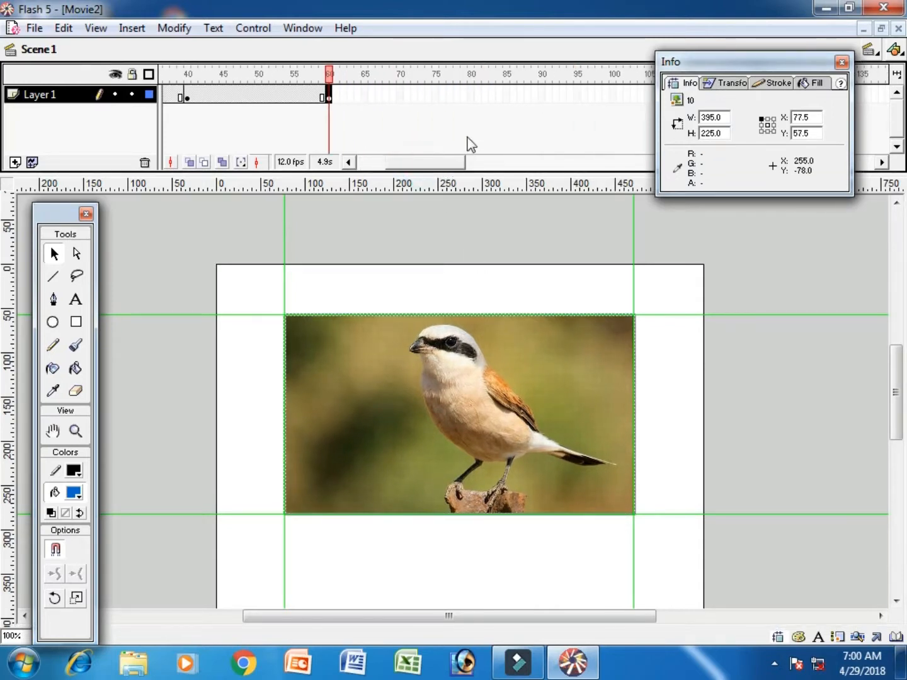
left_click(470, 94)
key("F7")
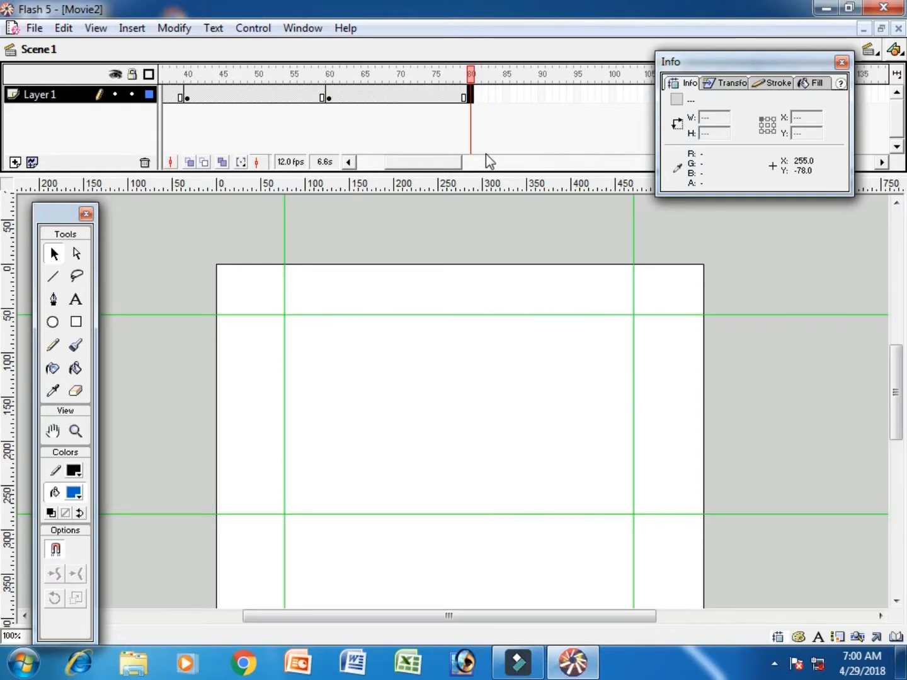
key("ctrl+r")
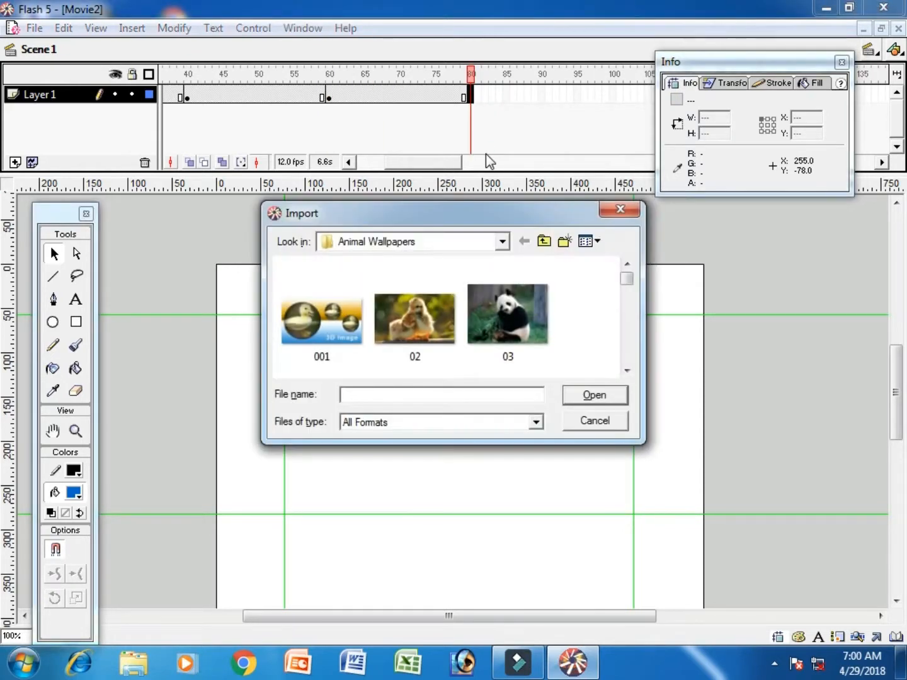
left_click(627, 372)
left_click(627, 372)
left_click(627, 372)
left_click(626, 372)
left_click(627, 372)
left_click(627, 372)
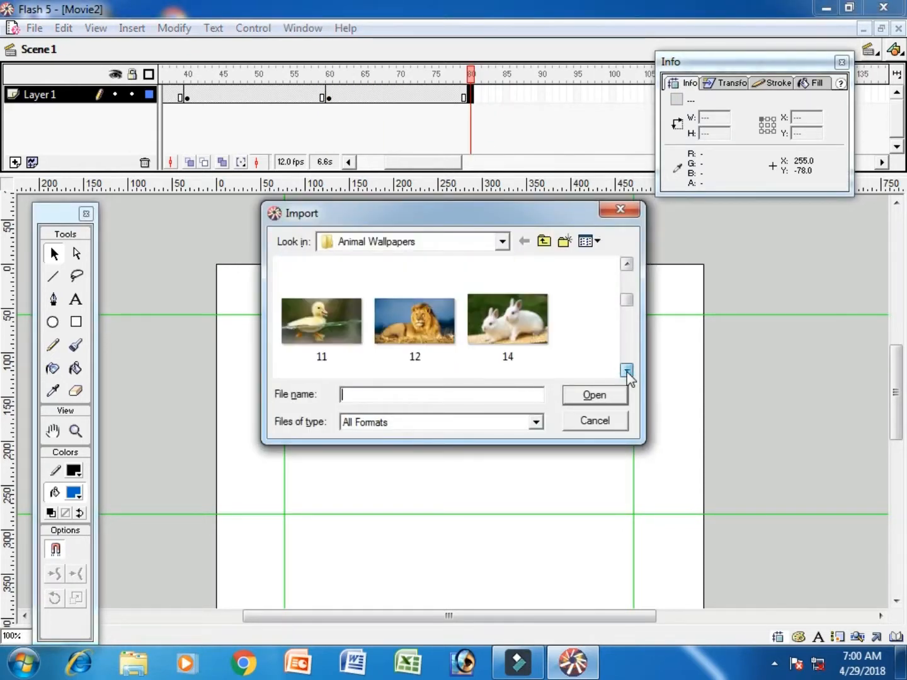
left_click(627, 371)
left_click(452, 278)
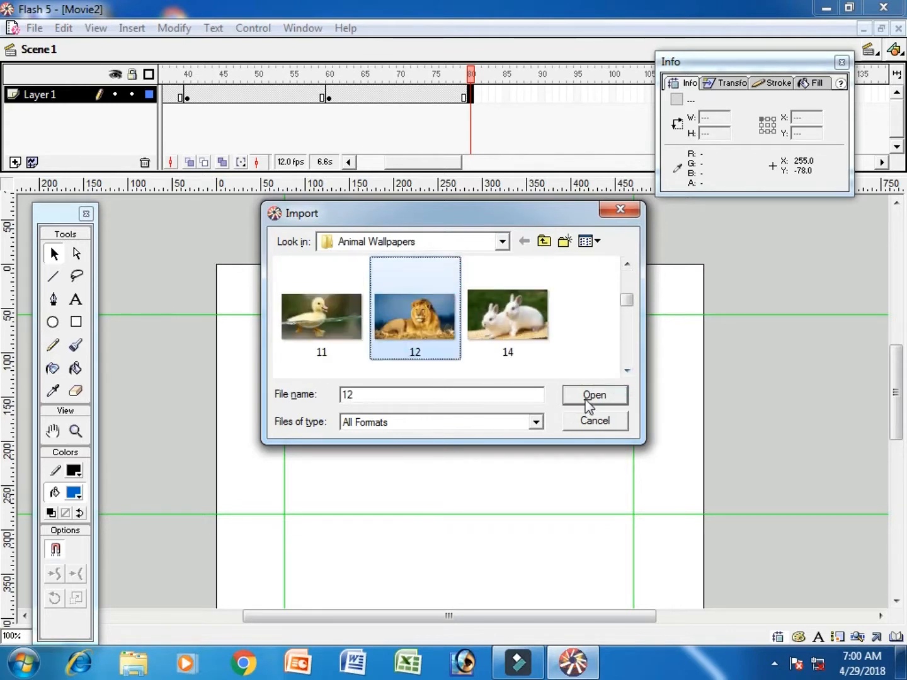
left_click(592, 397)
Resize the lion picture to 395 by 225 and move it into the guide frame at about X 78, Y 57
double_click(732, 121)
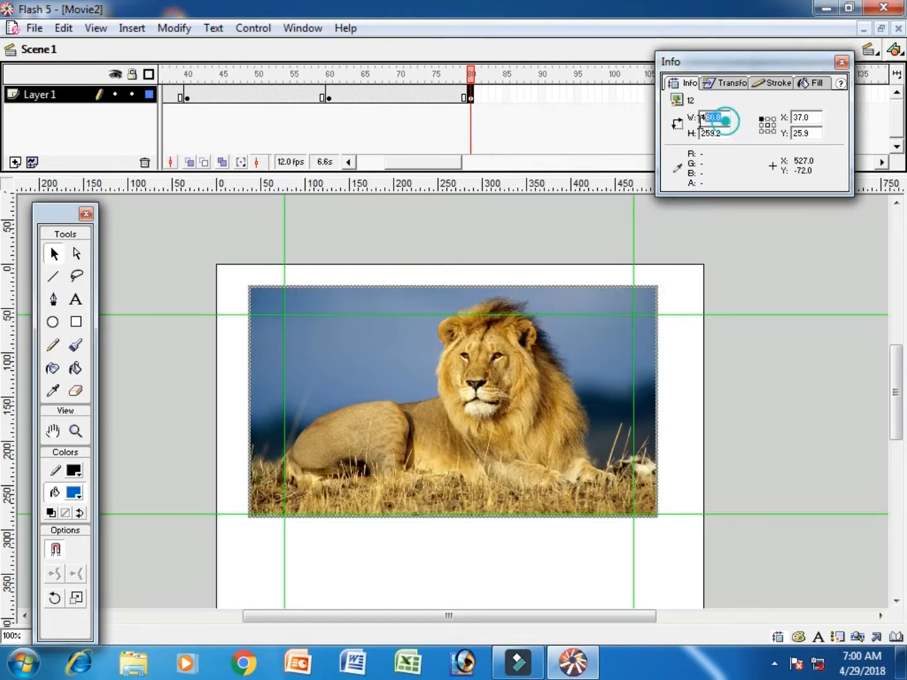
type("395")
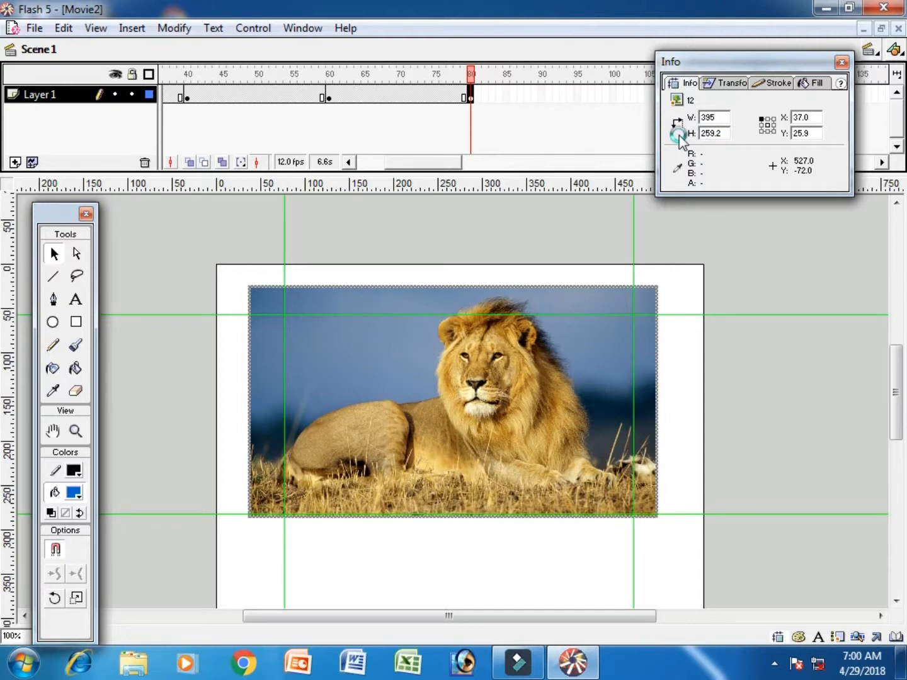
key("Tab")
type("225")
key("Return")
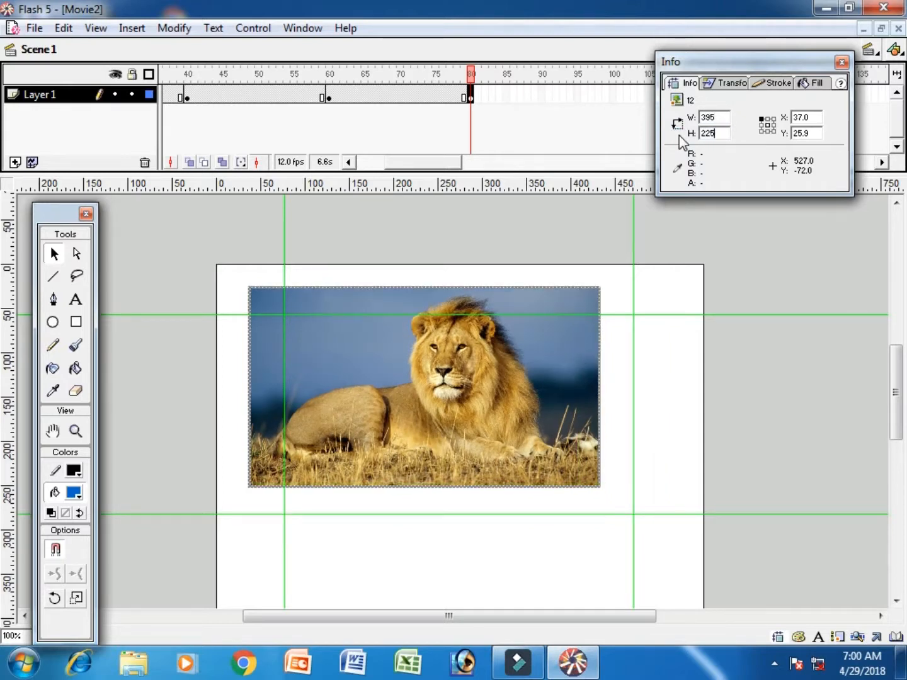
left_click_drag(423, 351, 479, 391)
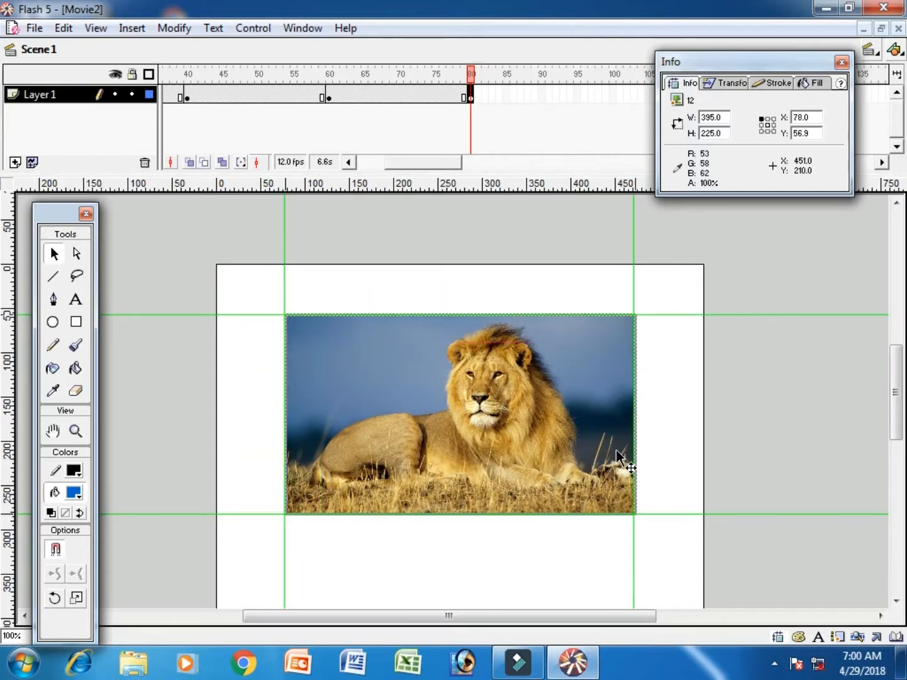
Insert a blank keyframe at frame 100 and import only picture 11 there, without the rest of the image sequence
left_click_drag(442, 163, 458, 162)
left_click(466, 94)
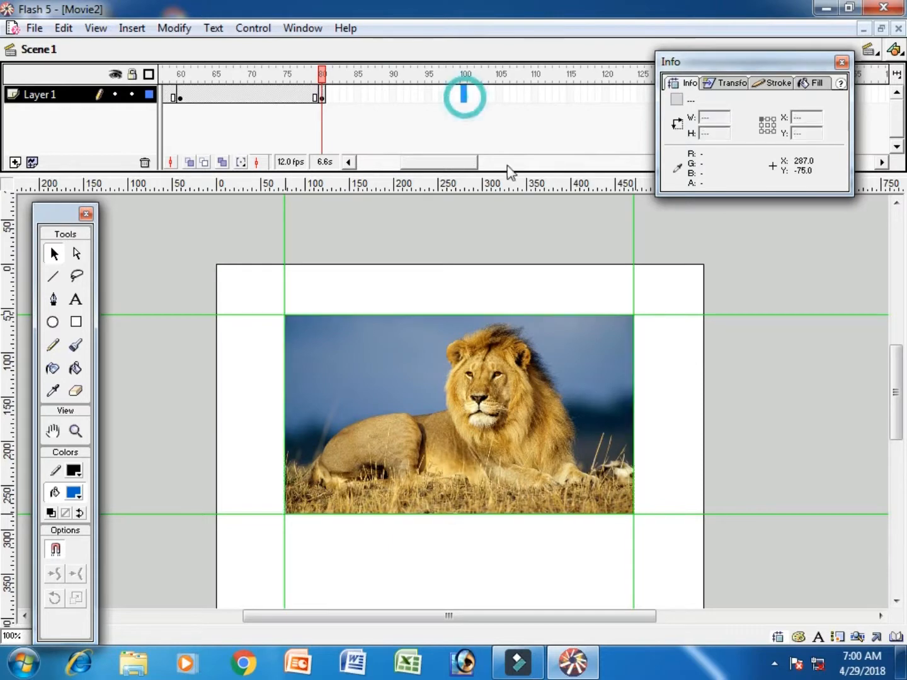
key("F7")
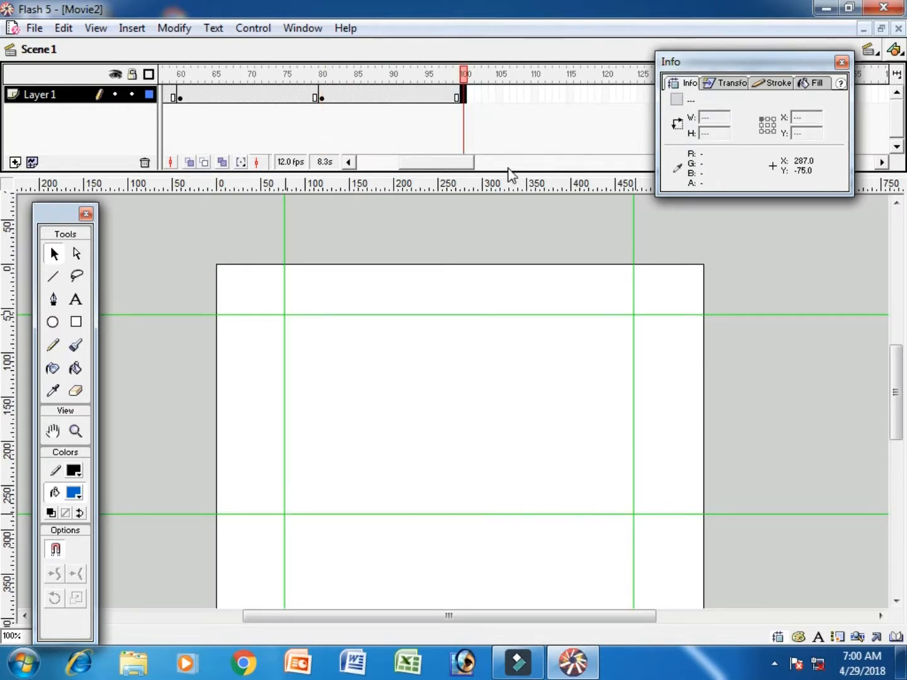
key("ctrl+r")
left_click(627, 370)
left_click(627, 370)
left_click(627, 371)
left_click(627, 370)
left_click(362, 280)
left_click(581, 397)
left_click(526, 370)
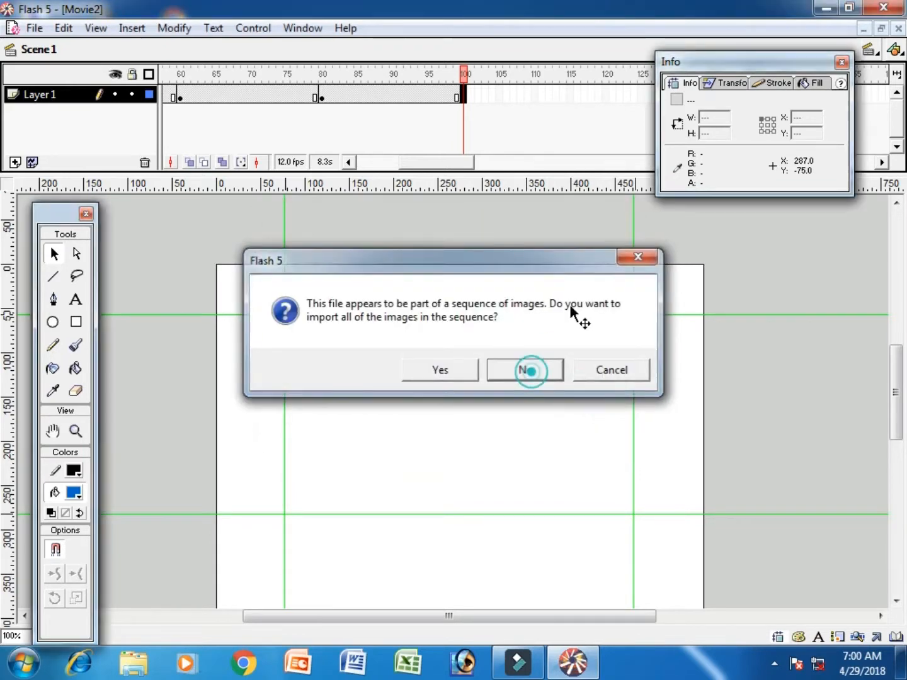
Resize the duckling picture to 395 by 225, move it into the guide frame at about X 77, Y 56, and deselect it
double_click(726, 118)
type("395")
key("Tab")
type("22")
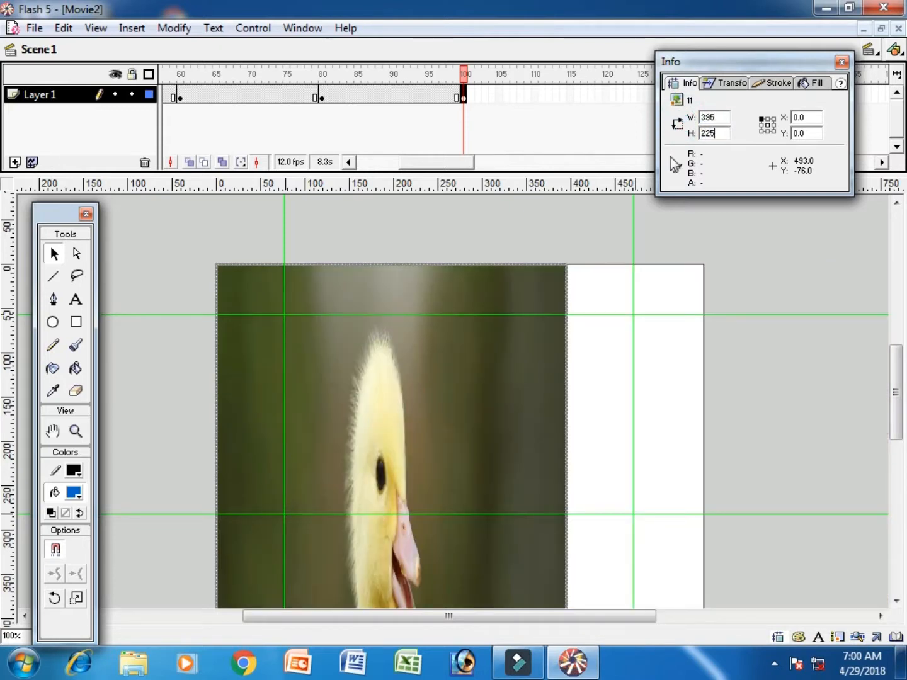
key("Return")
left_click_drag(452, 358, 517, 403)
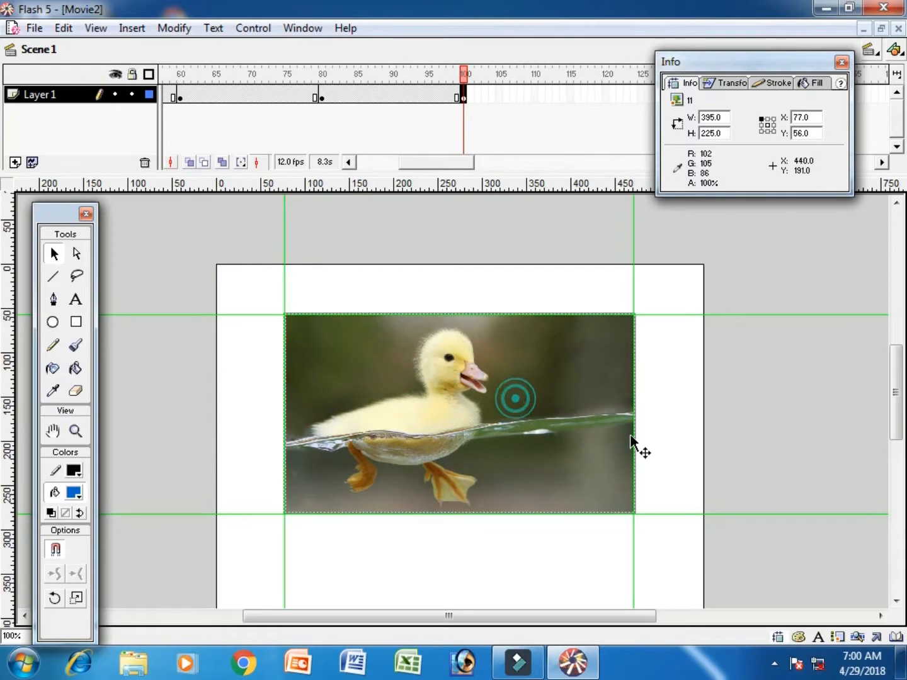
left_click(688, 442)
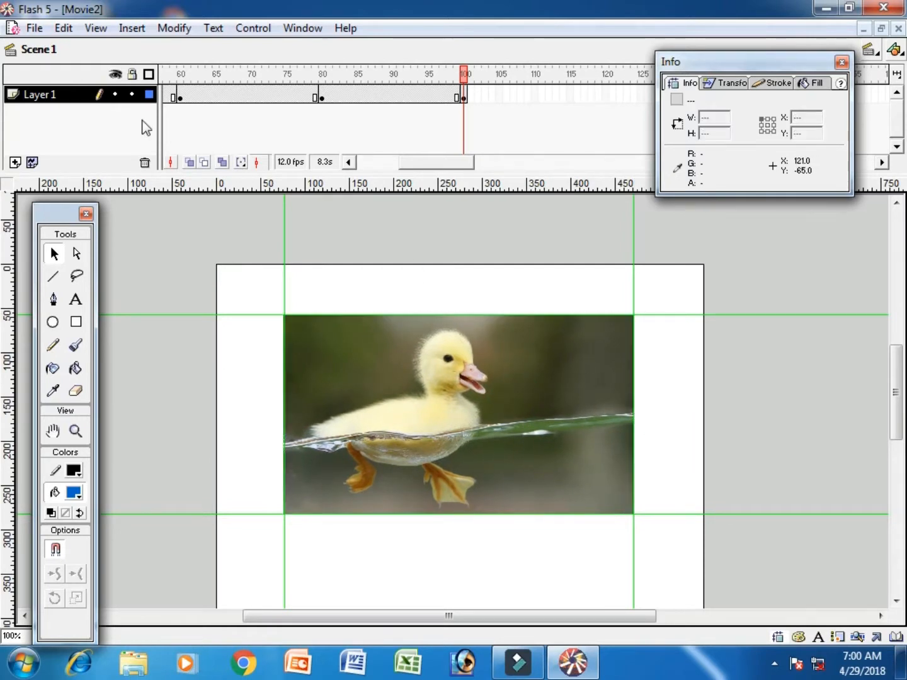
Add a new layer above the picture layer, close the Info panel and select the new layer's frame 1
left_click(15, 163)
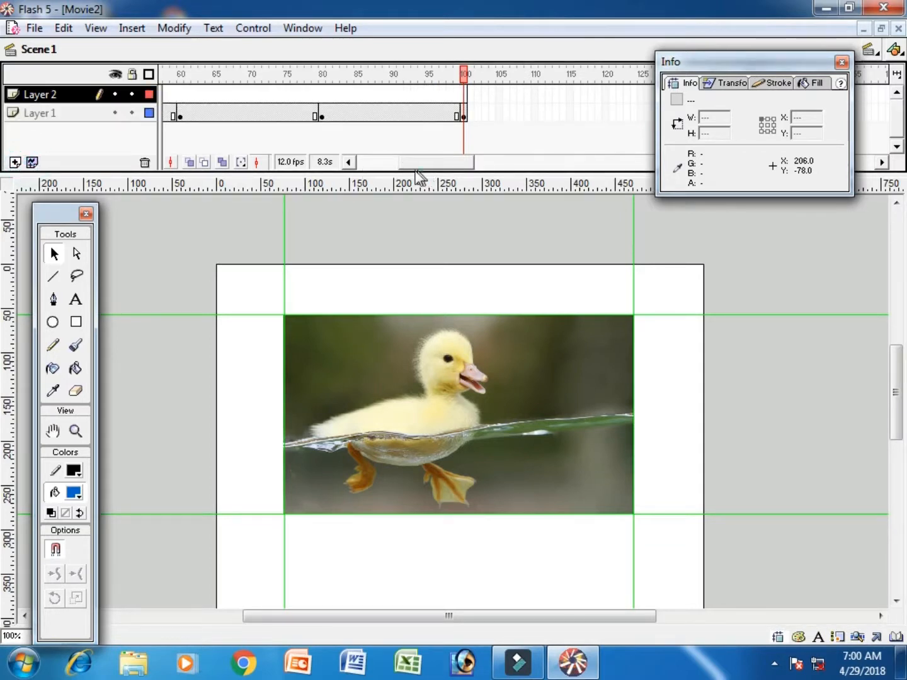
left_click_drag(431, 162, 373, 151)
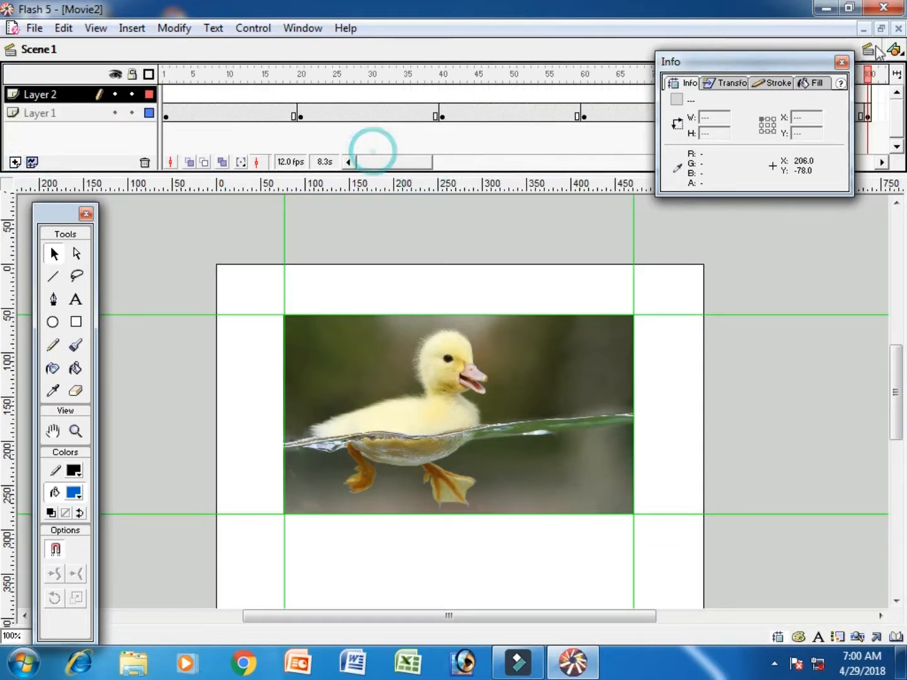
left_click(841, 63)
left_click(167, 94)
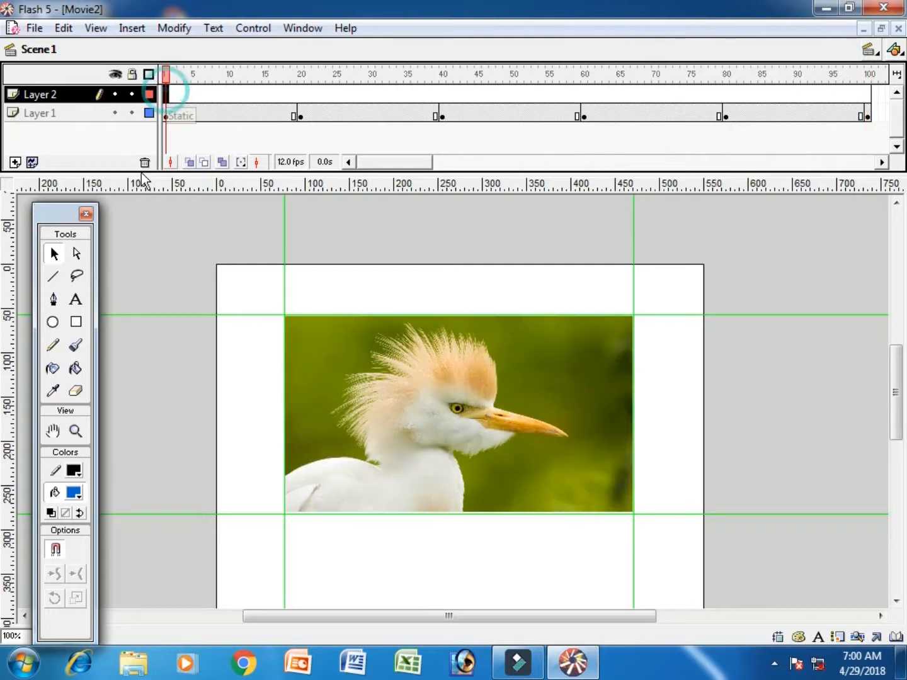
Set the Rectangle tool's fill to the red radial gradient
left_click(76, 322)
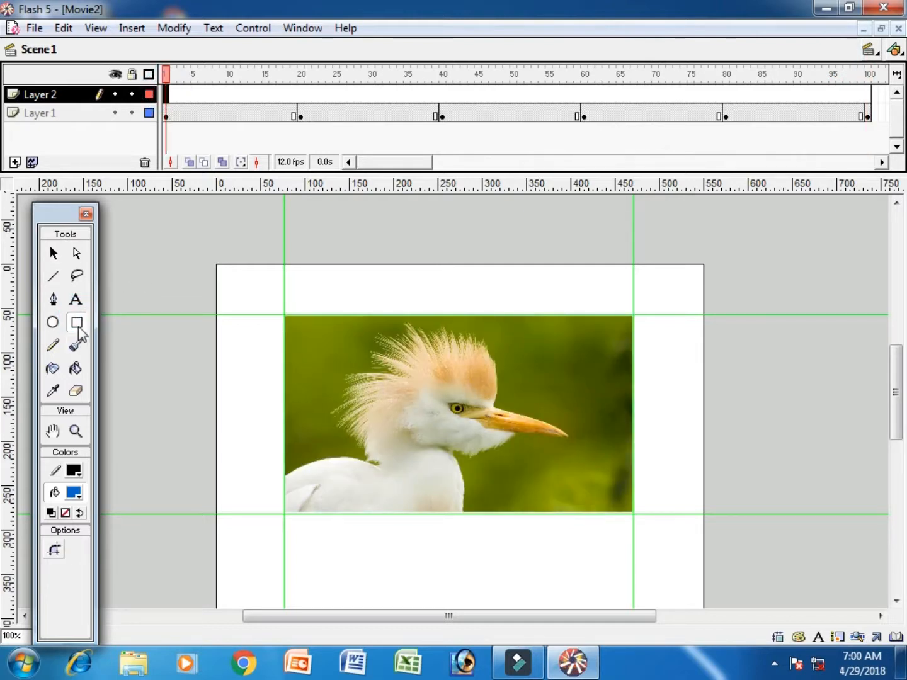
left_click(73, 492)
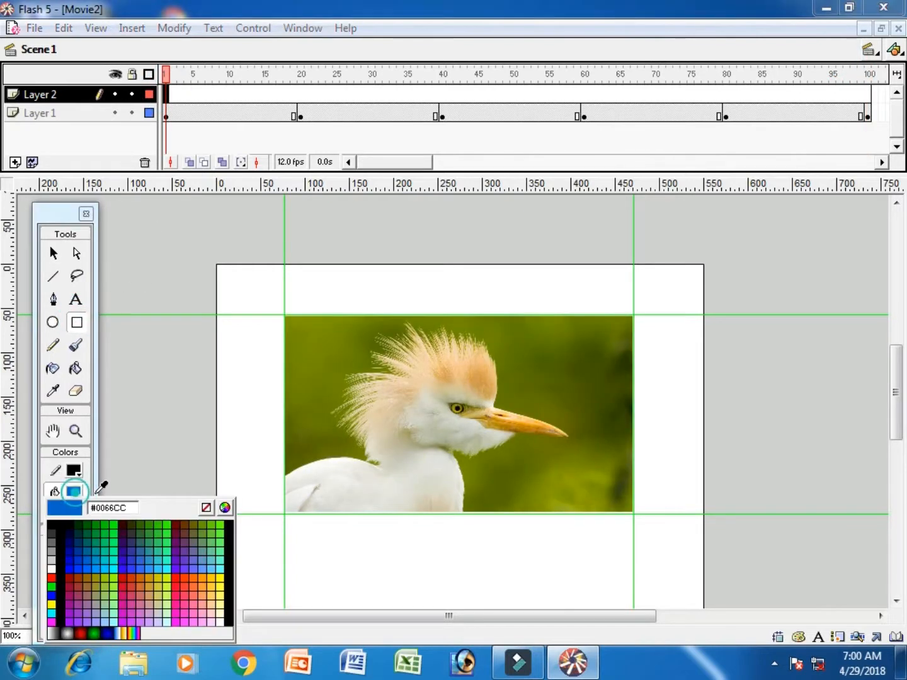
left_click(80, 632)
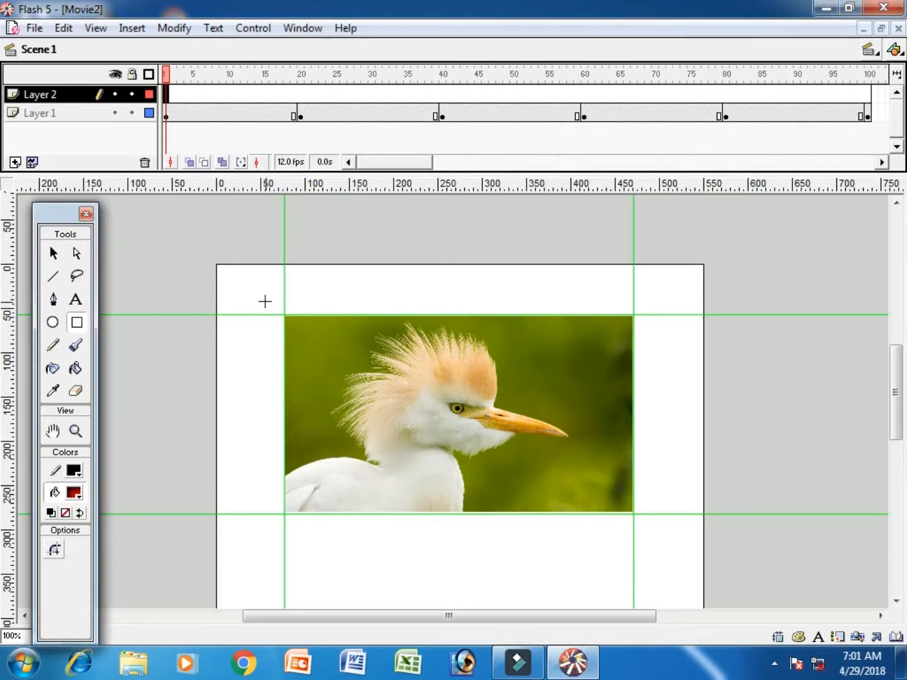
left_click_drag(296, 339, 330, 371)
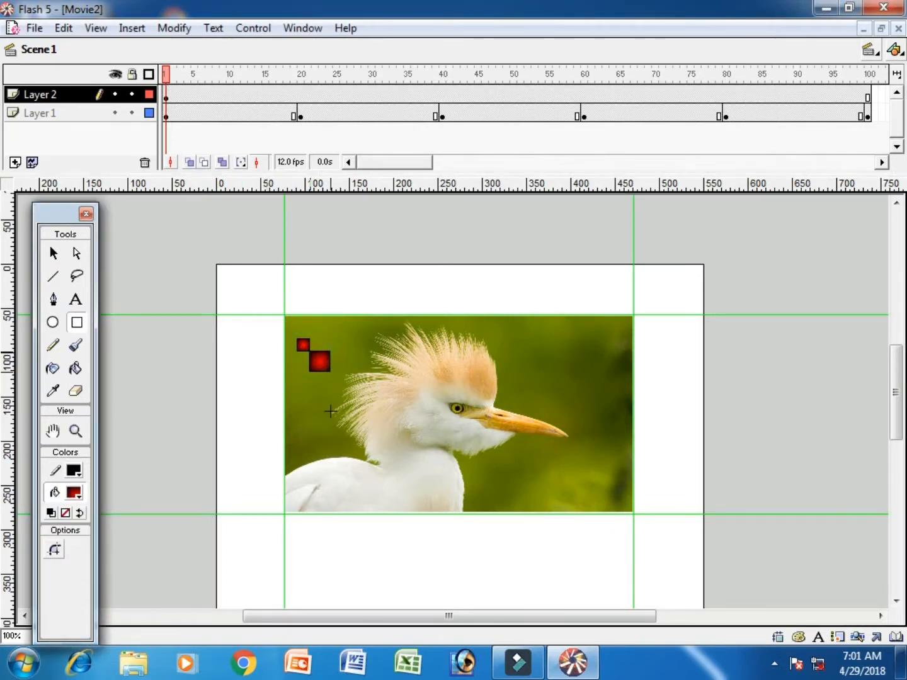
key("ctrl+z")
key("ctrl+z")
Draw a red gradient rectangle about 450 by 280 around the picture on Layer 2 and move that layer below Layer 1
mouse_move(259, 291)
left_mouse_down()
mouse_move(326, 358)
mouse_move(589, 552)
mouse_move(659, 538)
left_mouse_up()
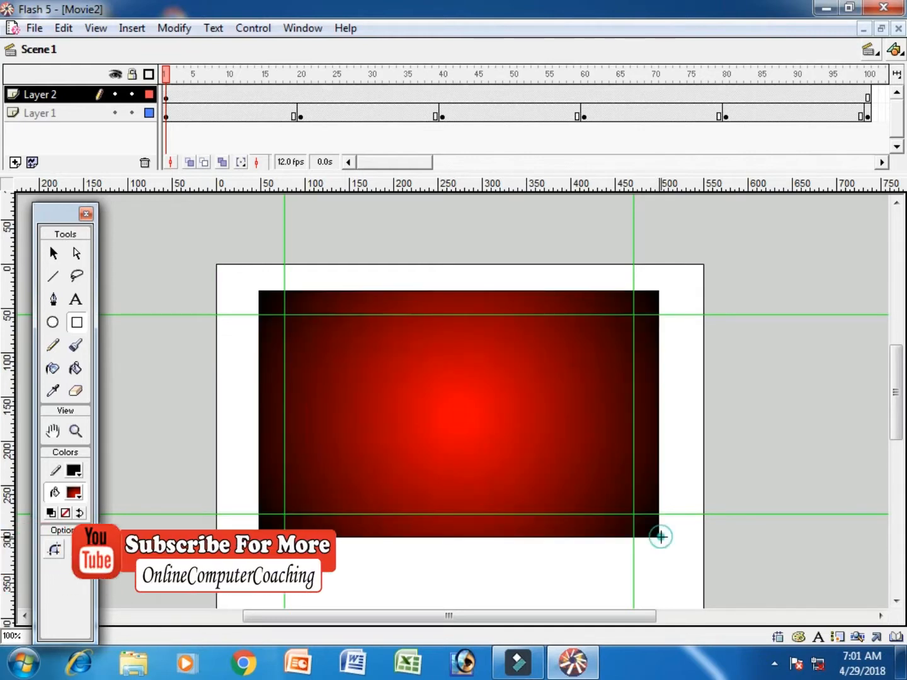
left_click(72, 95)
left_click_drag(69, 121, 74, 120)
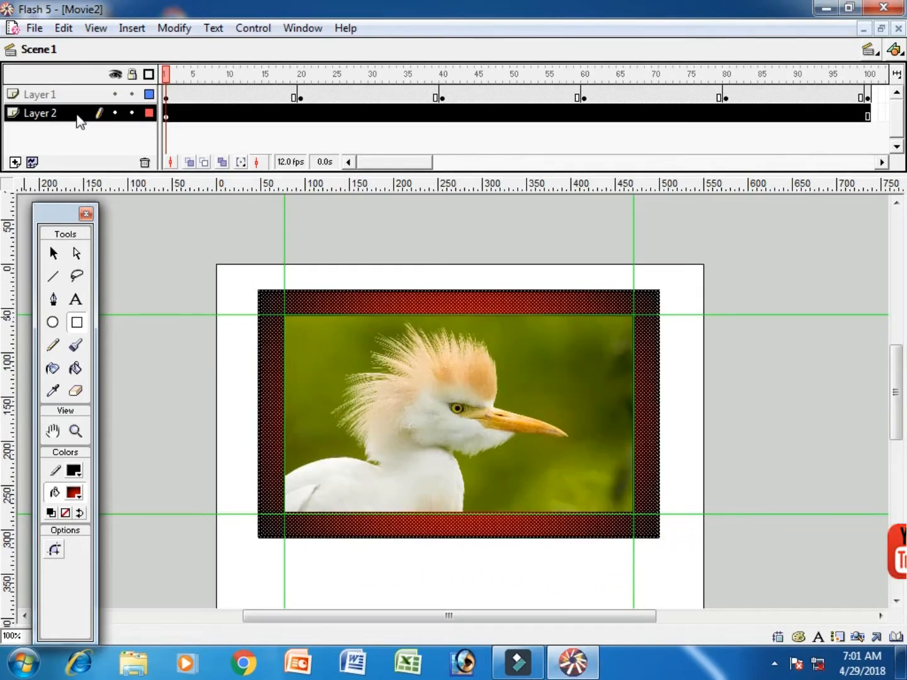
Insert a keyframe at frame 100 of Layer 2 and deselect the gradient rectangle
left_click(868, 116)
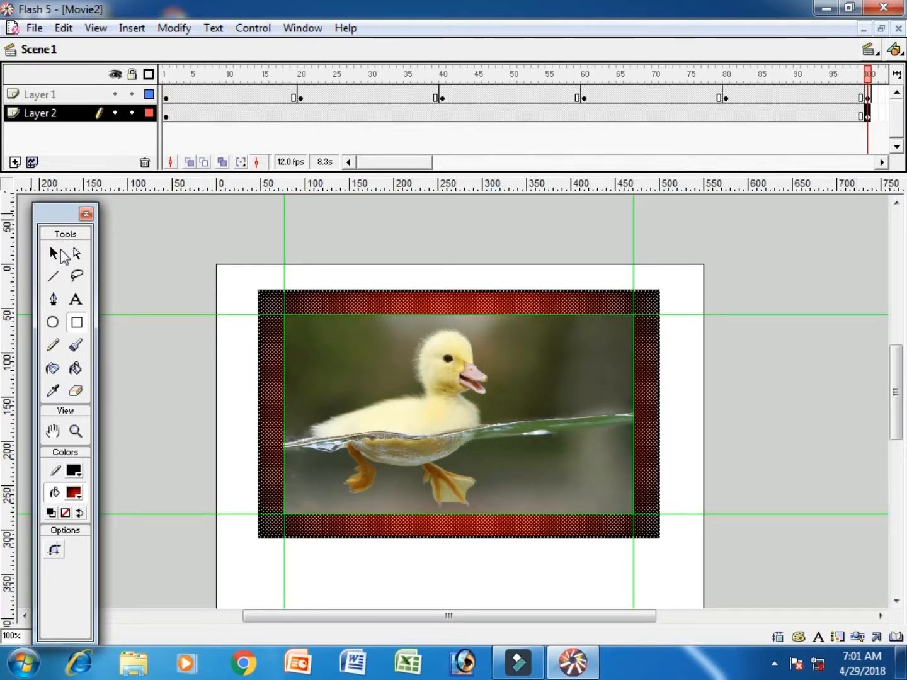
left_click(54, 253)
left_click(166, 255)
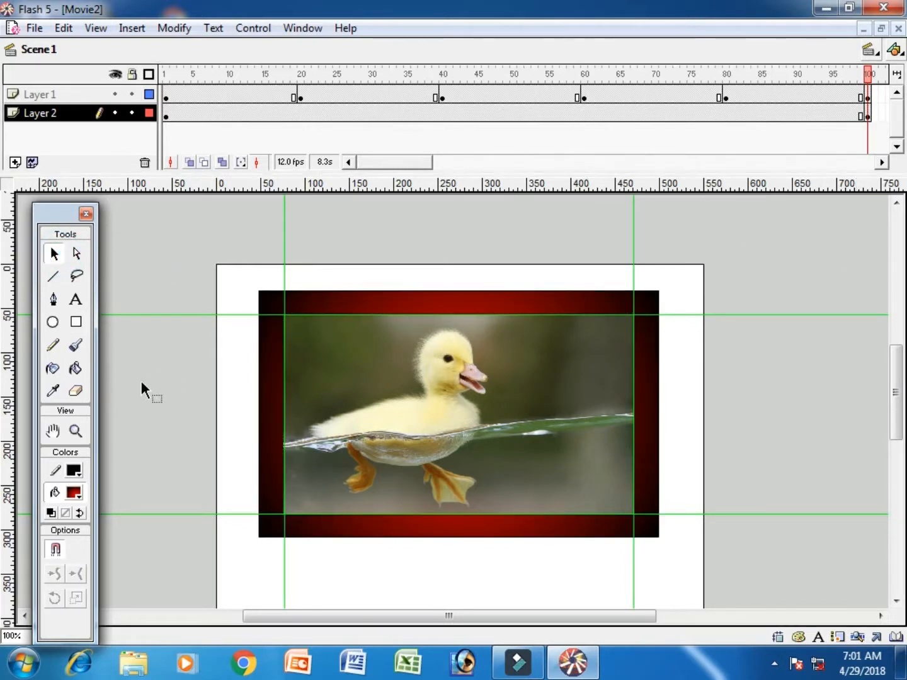
Draw a red radial gradient rectangle about 205 by 22 below the frame on frame 100 of Layer 2
left_click(76, 322)
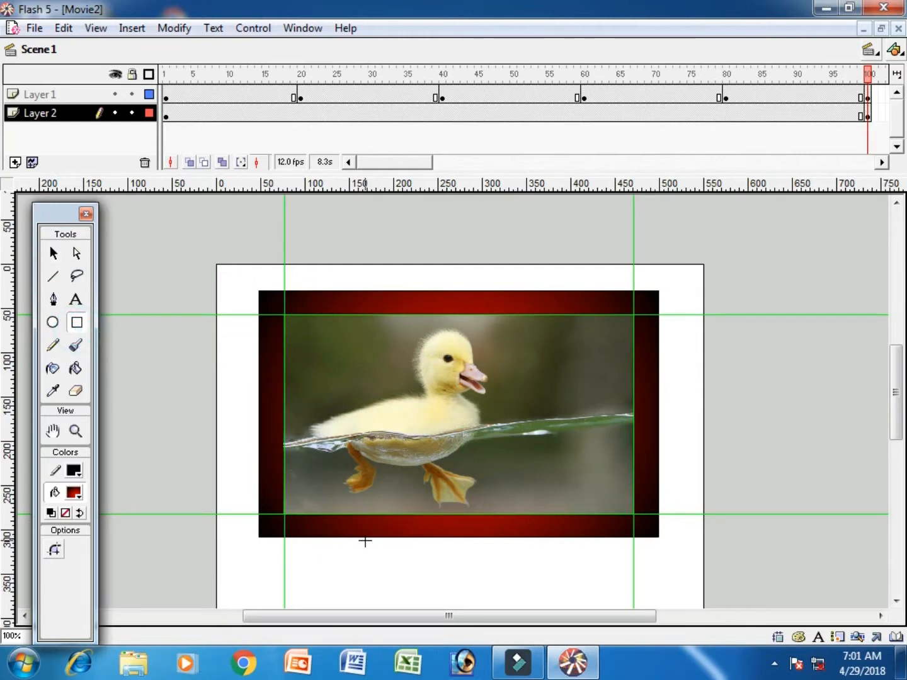
left_click(75, 493)
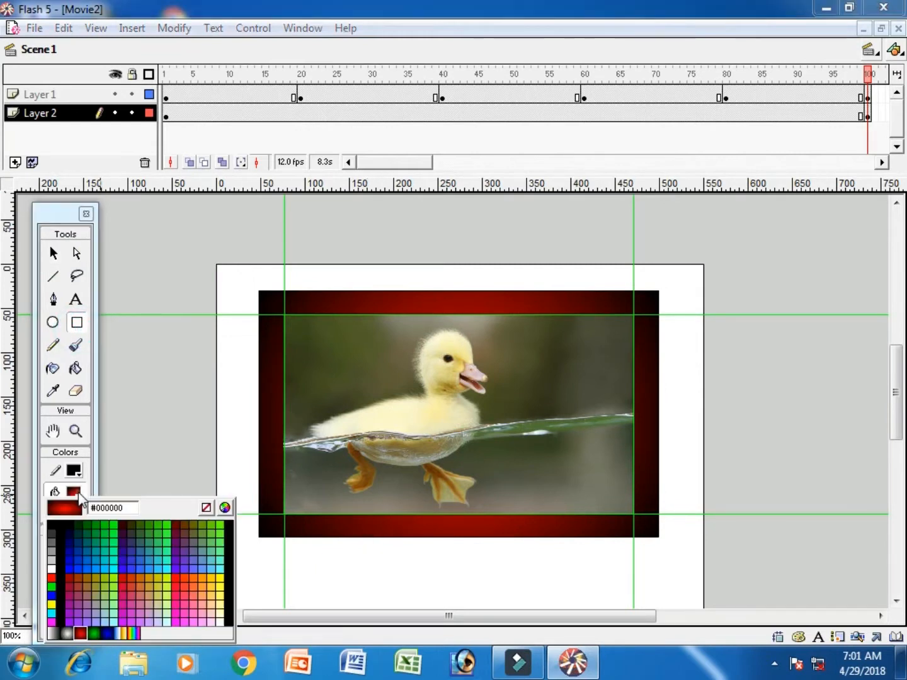
left_click(80, 632)
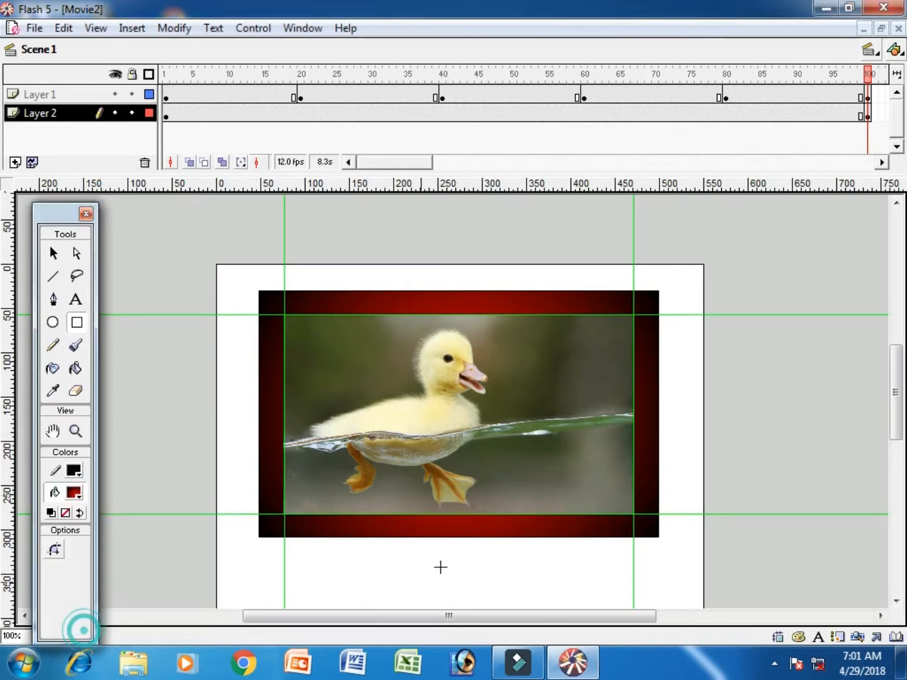
left_click(386, 538)
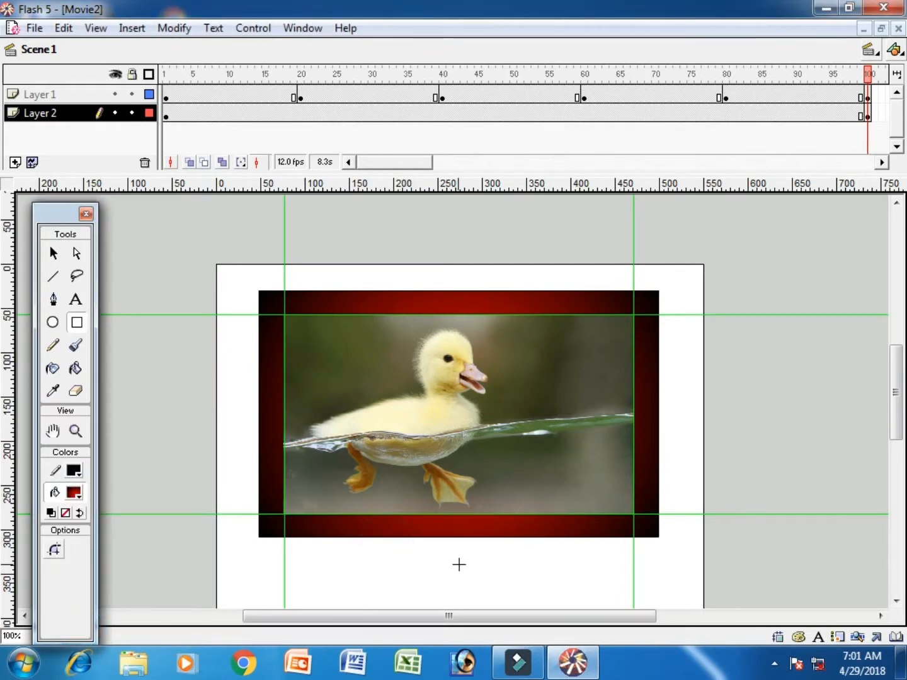
left_click(372, 540)
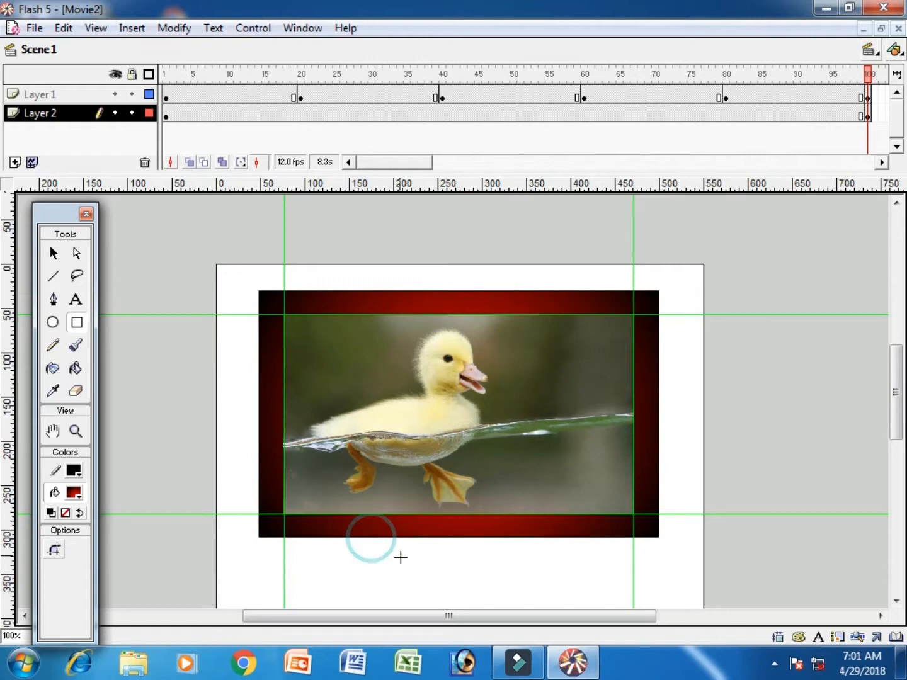
left_click(437, 568)
mouse_move(361, 552)
left_mouse_down()
mouse_move(399, 570)
mouse_move(542, 571)
left_mouse_up()
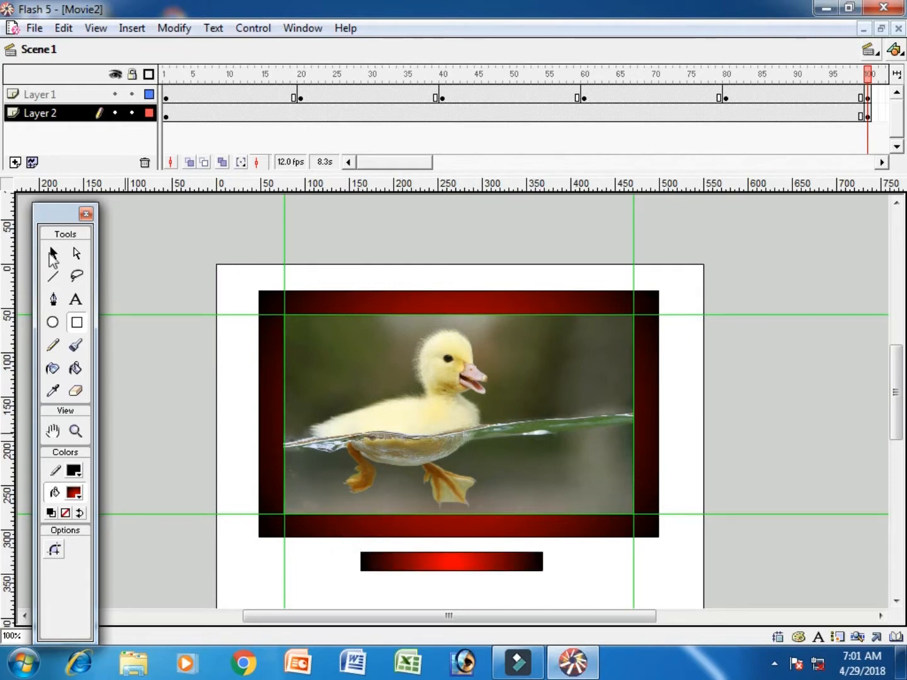
Select the small red bar with its outline and nudge it up against the frame's lower edge
key("v")
left_click(481, 571)
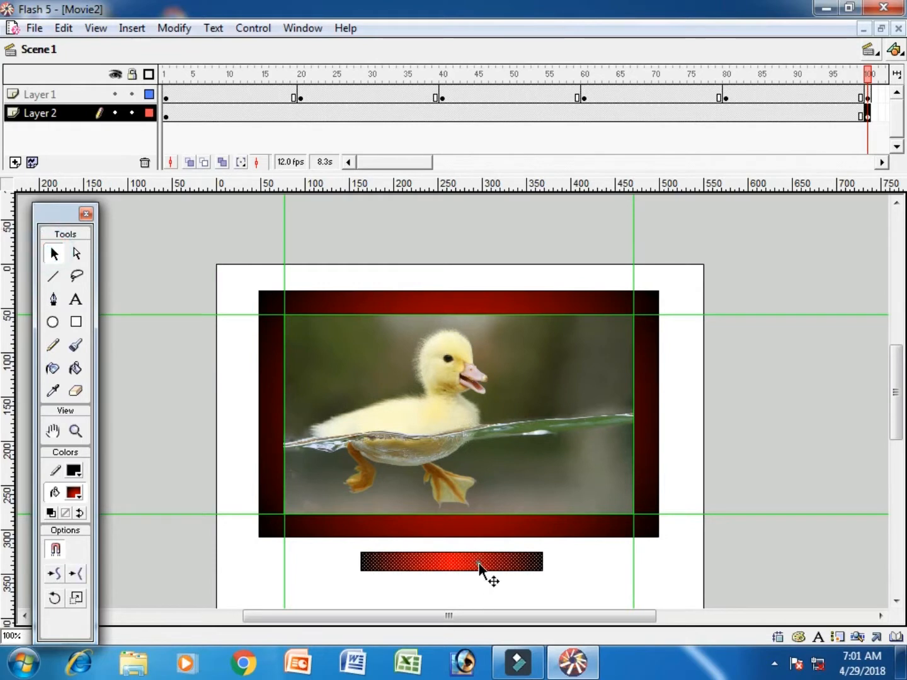
left_click_drag(481, 572, 479, 566)
key("Up")
key("Up")
key("Up")
key("Up")
key("Up")
key("Up")
key("Up")
key("Up")
key("Up")
key("Up")
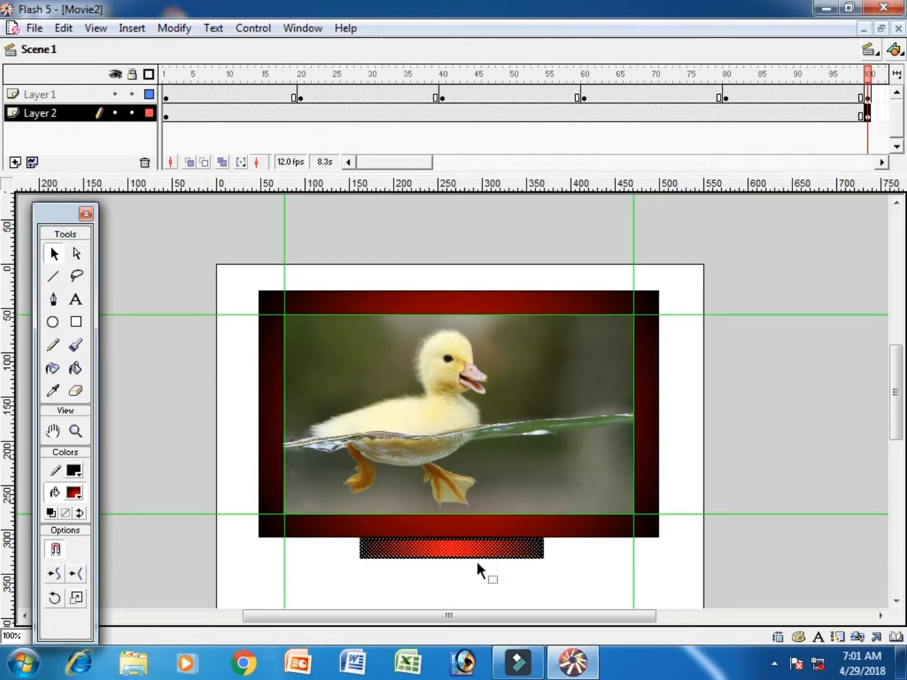
left_click(477, 563)
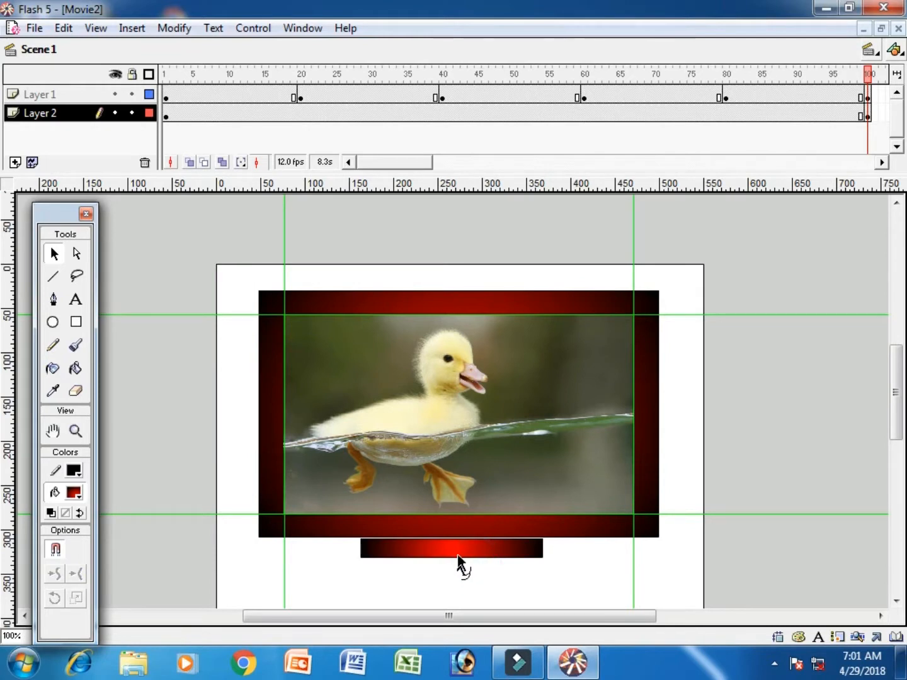
left_click(458, 557)
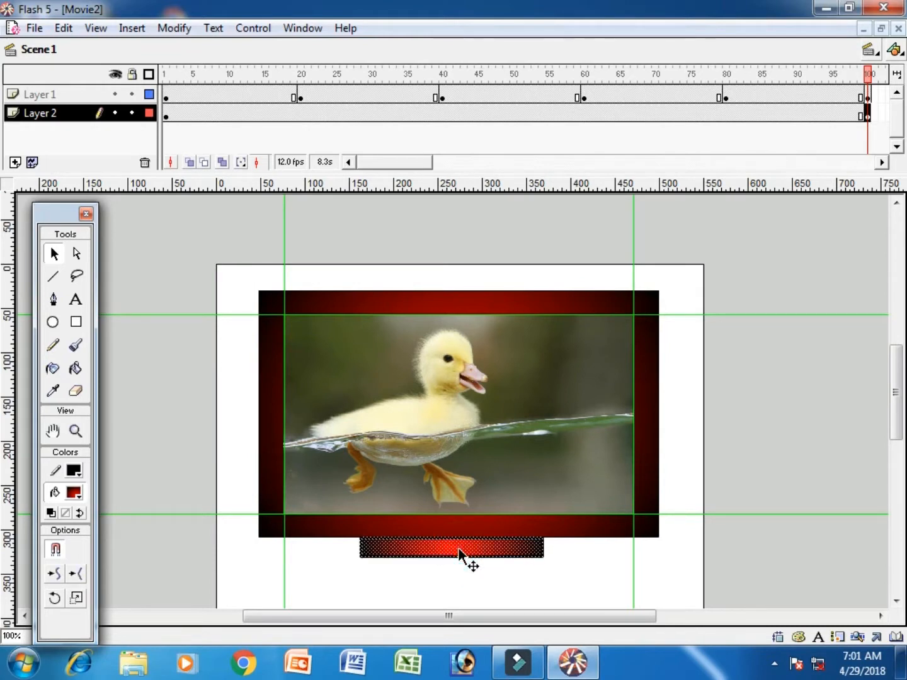
left_click(456, 589)
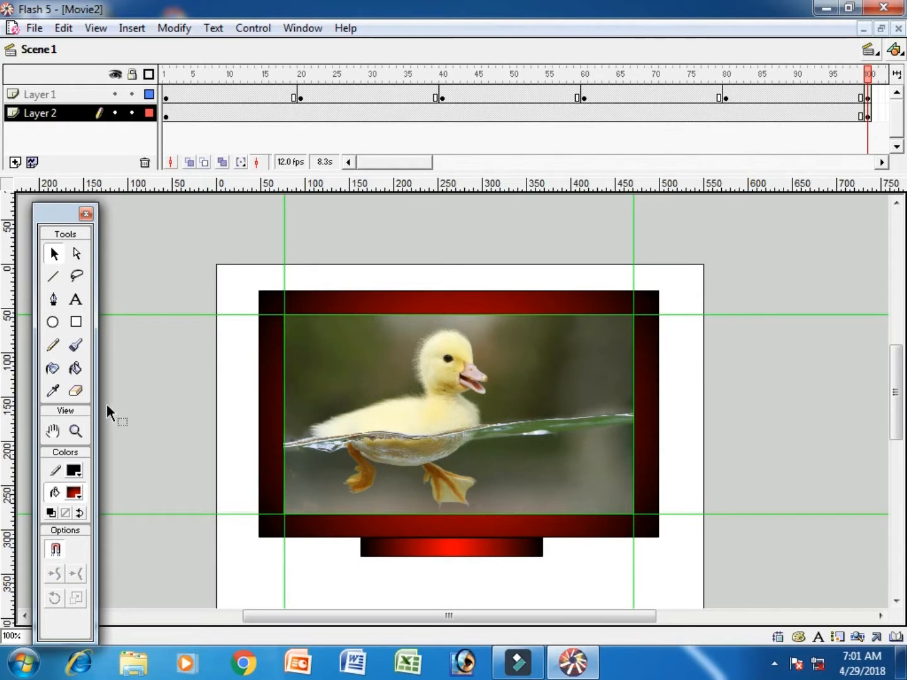
Draw a wider red gradient base about 275 by 32 under the bar and a green gradient circle about 25 wide on it
left_click(75, 323)
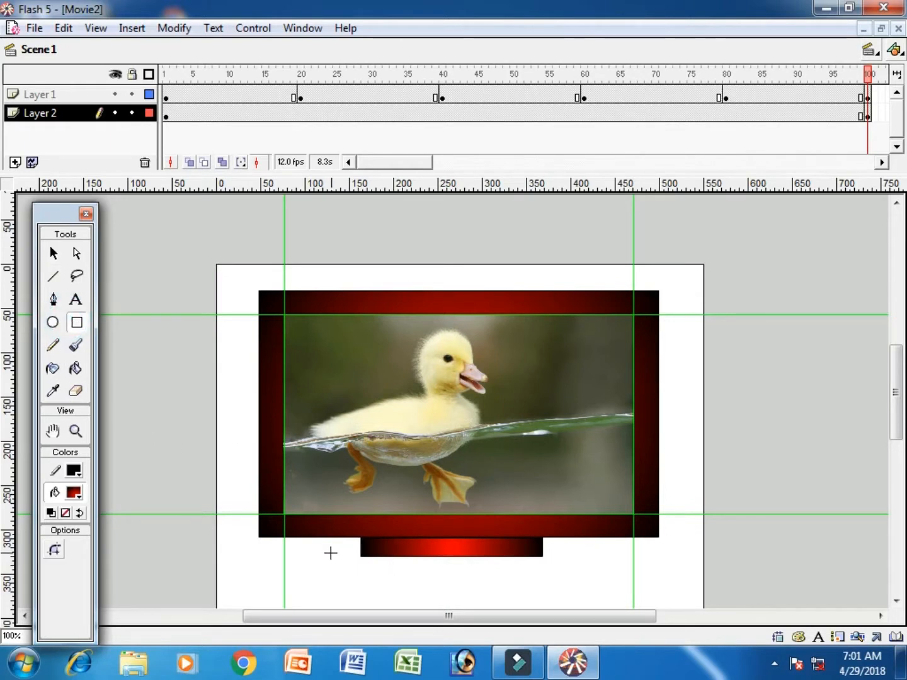
mouse_move(330, 556)
left_mouse_down()
mouse_move(354, 581)
mouse_move(488, 597)
mouse_move(583, 585)
mouse_move(575, 585)
left_mouse_up()
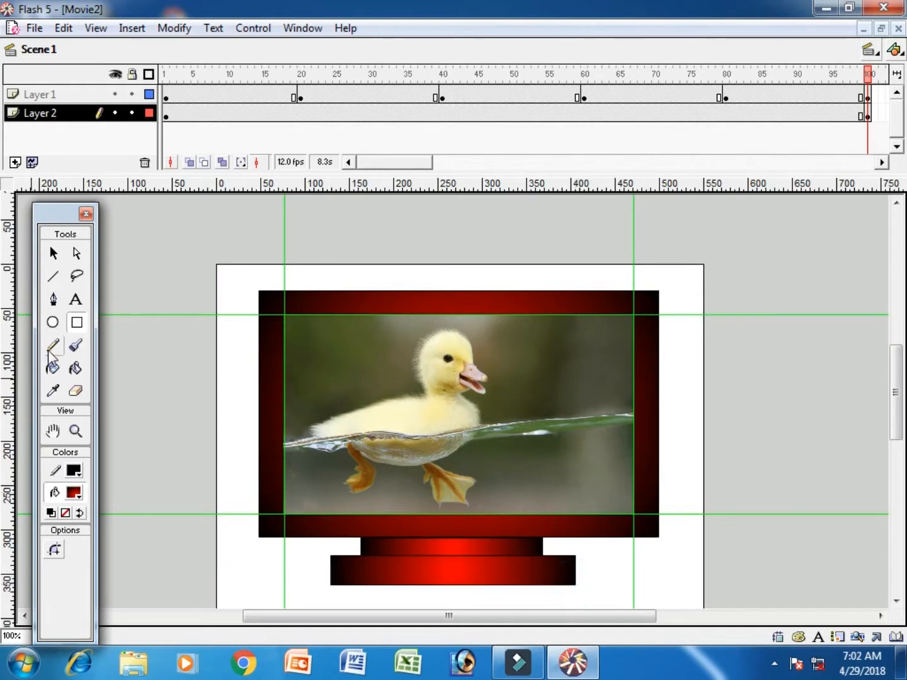
left_click(53, 322)
left_click(75, 492)
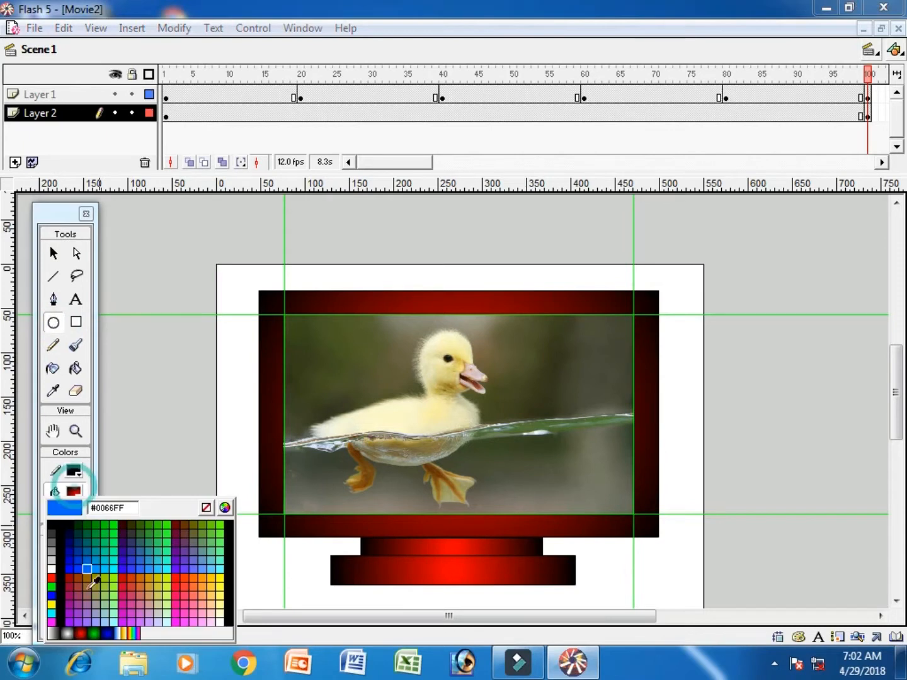
left_click(95, 633)
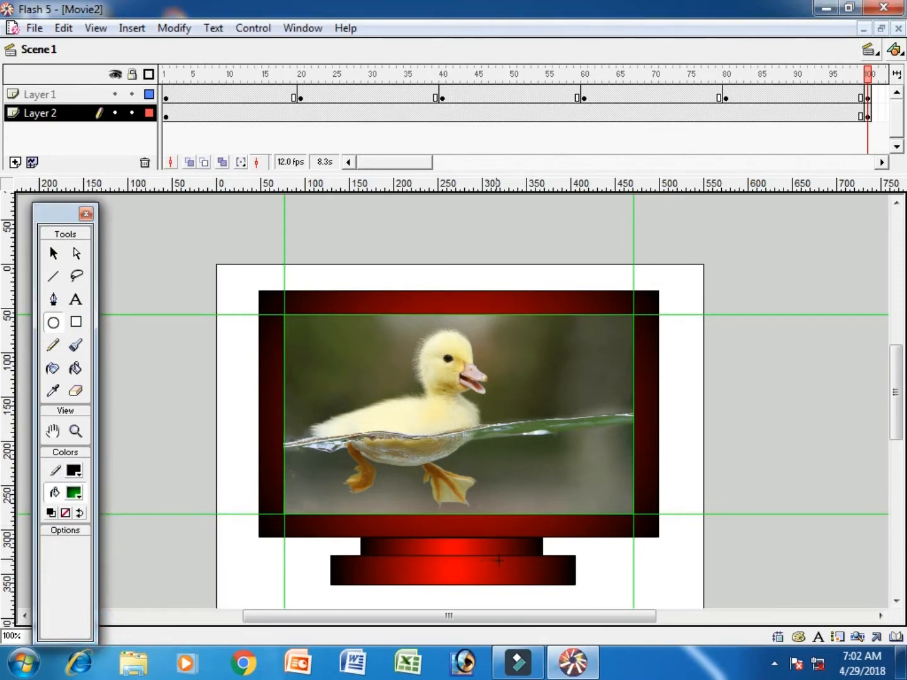
left_click_drag(509, 561, 529, 577)
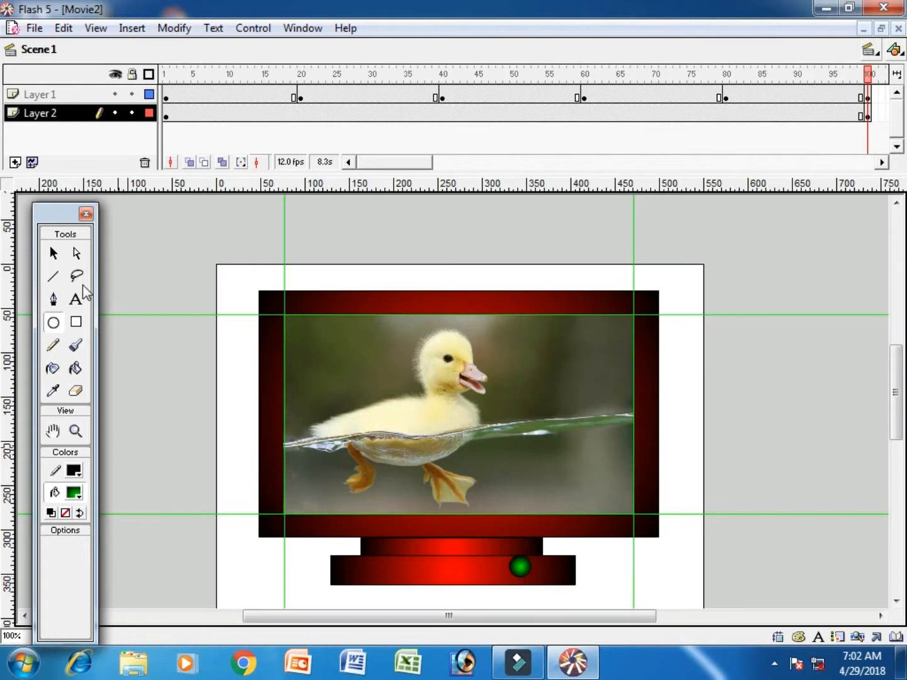
Select the green circle, nudge it vertically on the base and remove it
left_click(55, 254)
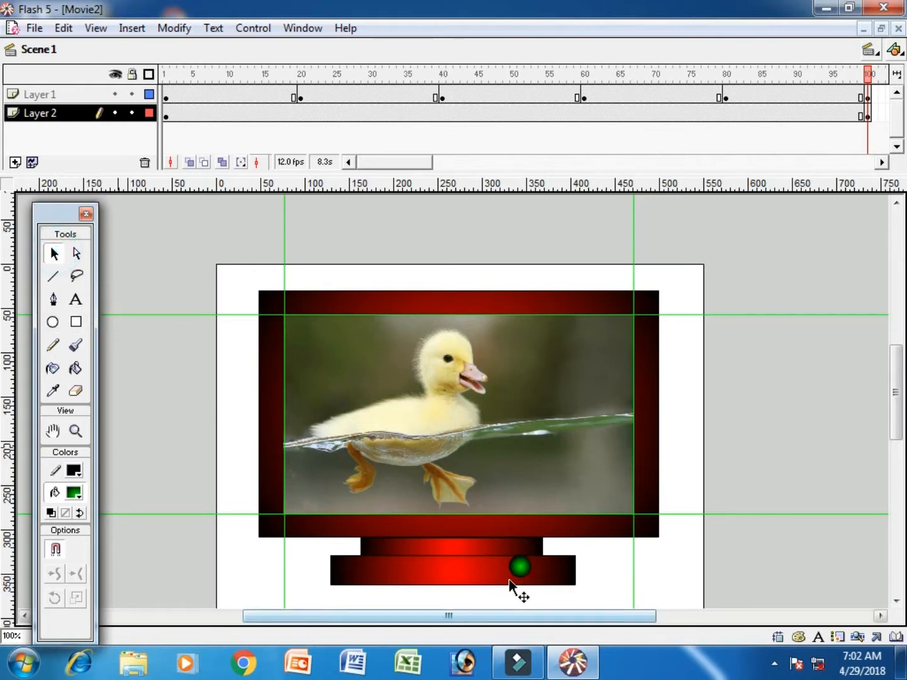
left_click_drag(542, 587, 496, 540)
key("Down")
key("Down")
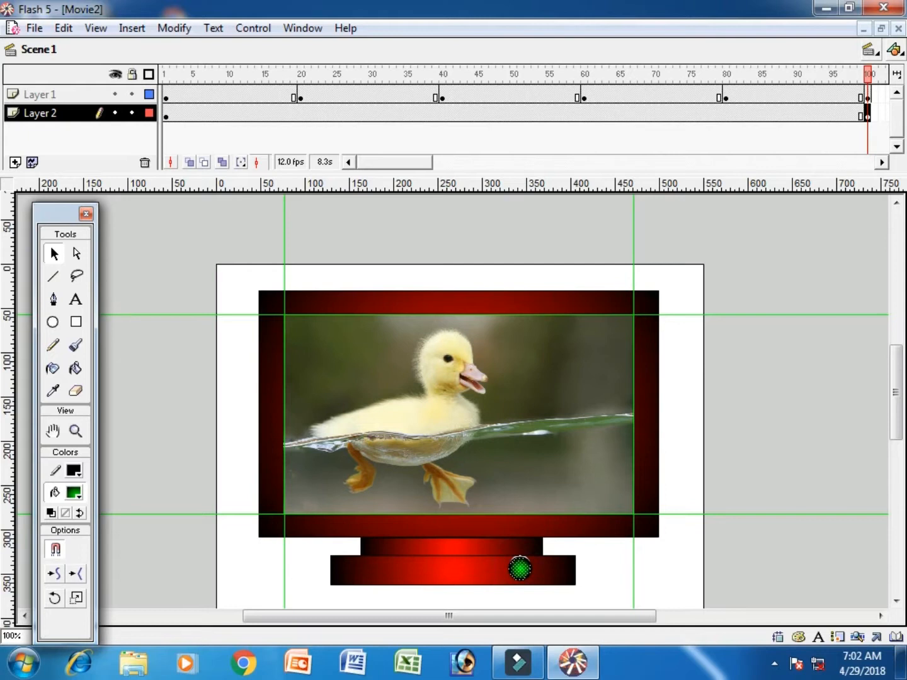
key("Up")
key("Up")
left_click(679, 581)
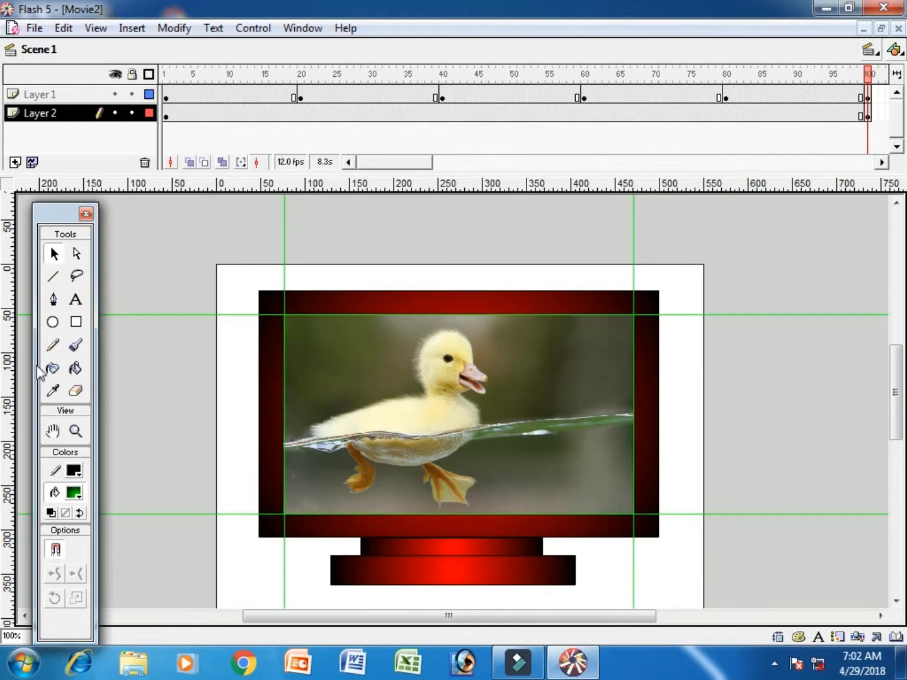
Draw a smaller green gradient circle about 18 wide beside the base and nudge it onto the base's right part
left_click(52, 322)
left_click(659, 573)
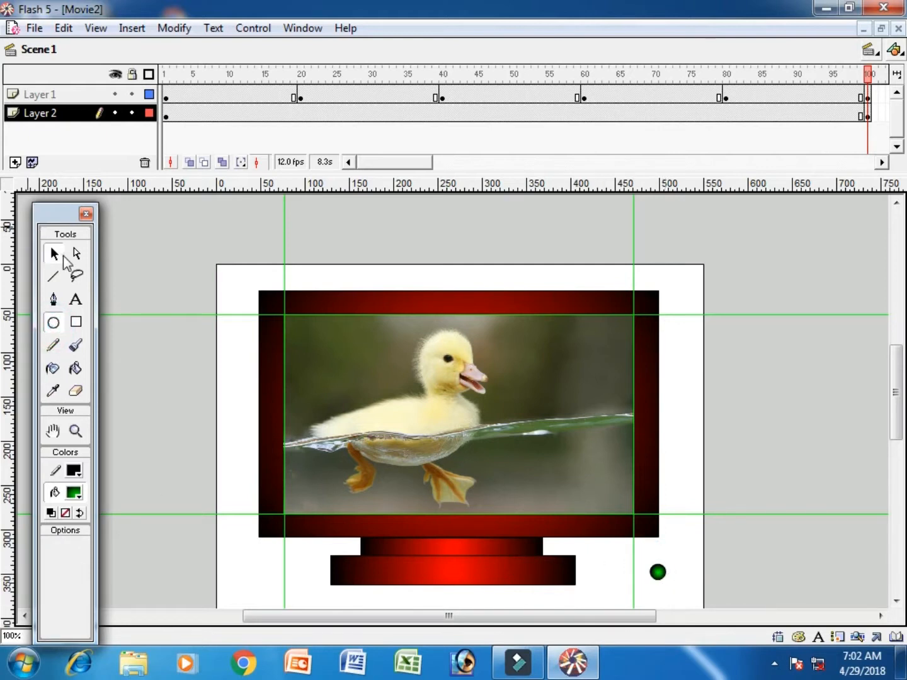
left_click(53, 253)
left_click(655, 575)
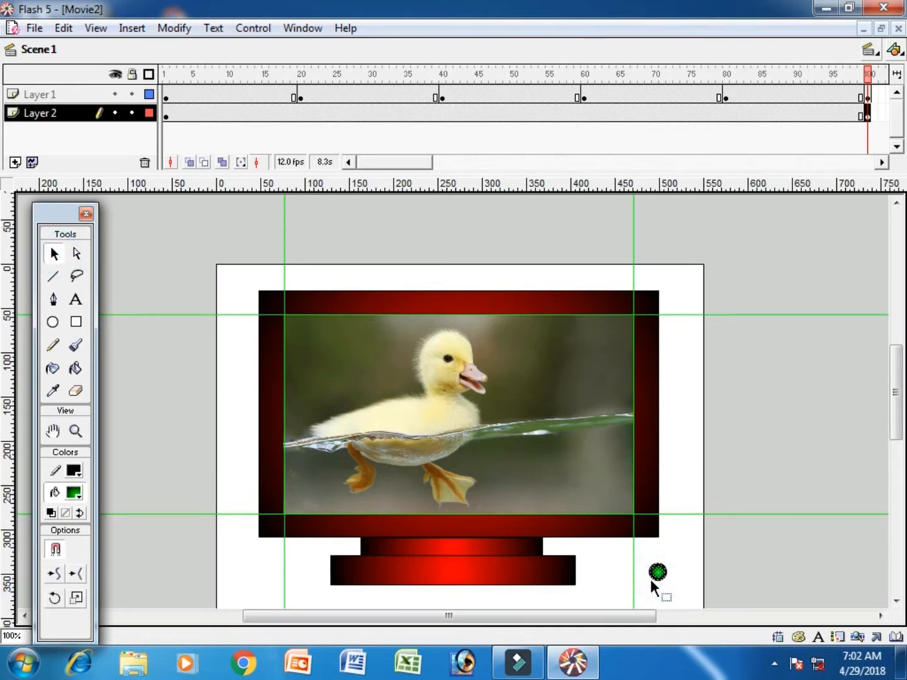
key("Left")
key("Left")
key("Left")
key("Left")
key("Left")
key("Left")
key("Left")
key("Left")
key("Left")
key("Left")
key("Left")
key("Left")
key("Left")
key("Left")
key("Left")
key("Left")
key("Left")
key("Left")
key("Left")
key("Left")
key("Left")
key("Left")
key("Left")
key("Left")
key("Left")
key("Left")
key("Left")
key("Left")
key("Left")
key("Left")
key("Left")
key("Left")
key("Left")
key("Left")
key("Left")
key("Left")
key("Left")
key("Left")
key("Left")
key("Left")
key("Left")
key("Left")
key("Left")
key("Left")
key("Left")
key("Left")
key("Left")
key("Left")
key("Left")
key("Left")
key("Left")
key("Left")
key("Left")
key("Left")
key("Left")
key("Left")
key("Left")
key("Left")
key("Left")
key("Left")
key("Up")
key("Up")
left_click(648, 585)
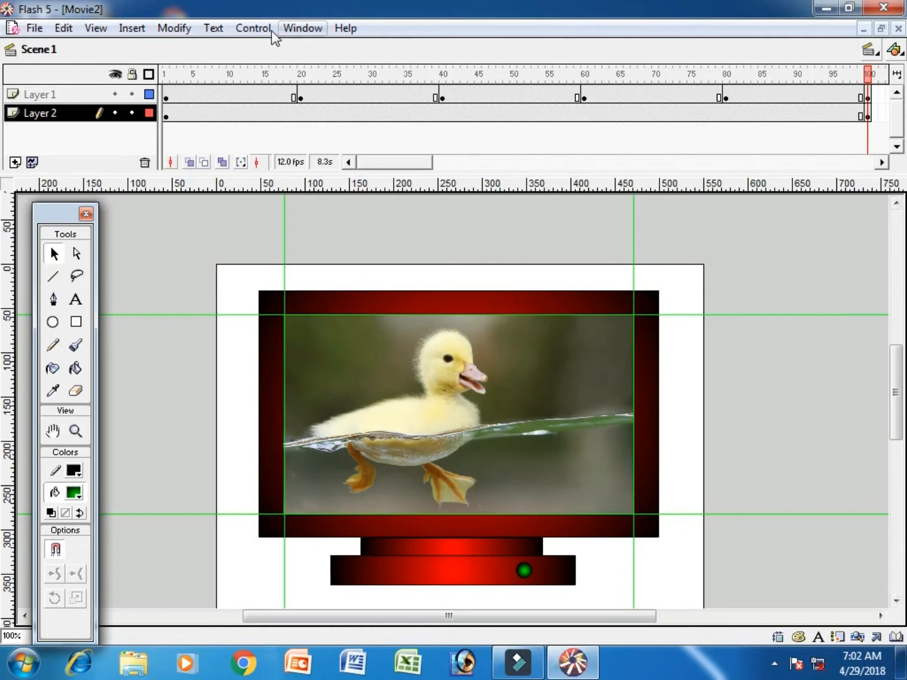
Test the movie to review the slideshow with its stand, and close the preview
left_click(253, 28)
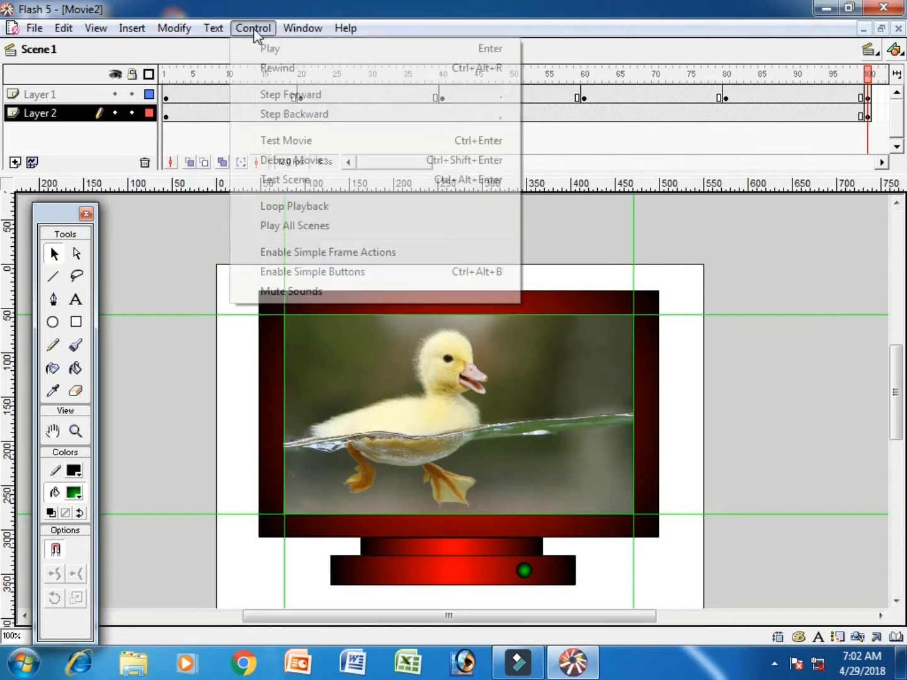
left_click(361, 141)
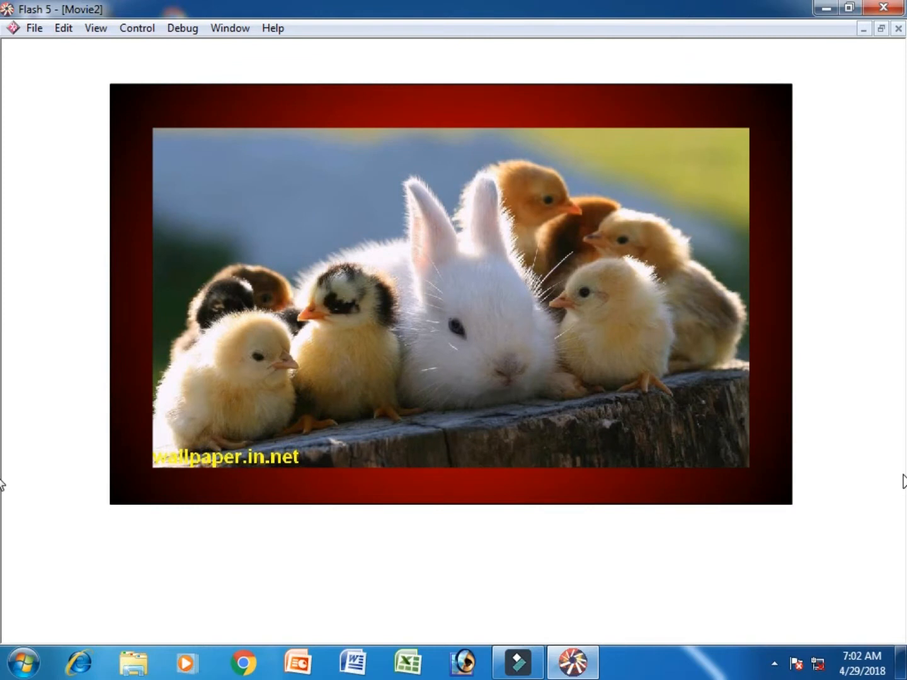
key("ctrl+w")
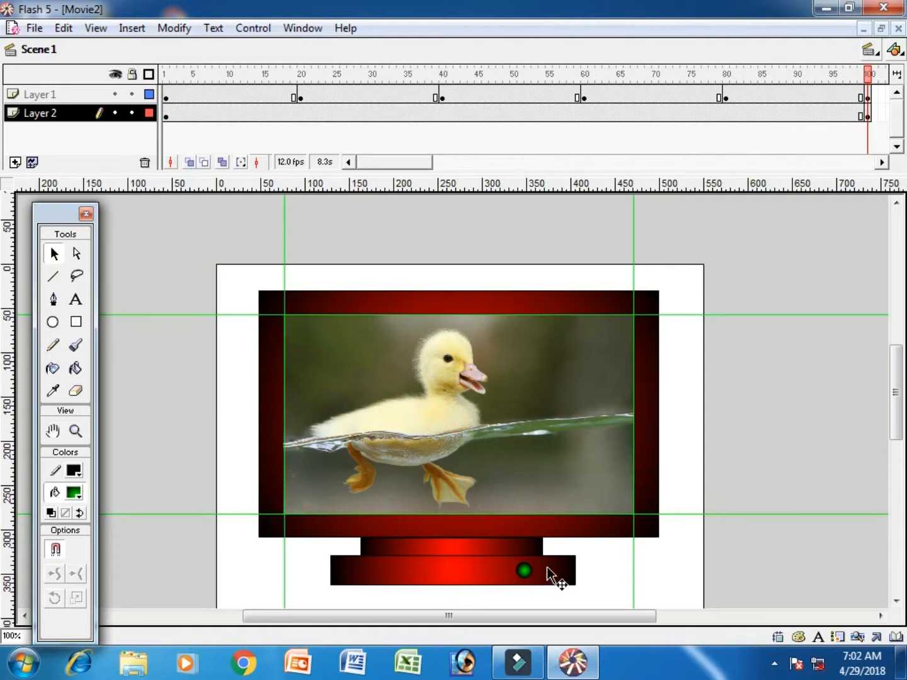
Undo the green circle, the wide base and the red bar's move up to the frame
key("ctrl+z")
key("ctrl+z")
key("ctrl+z")
key("ctrl+z")
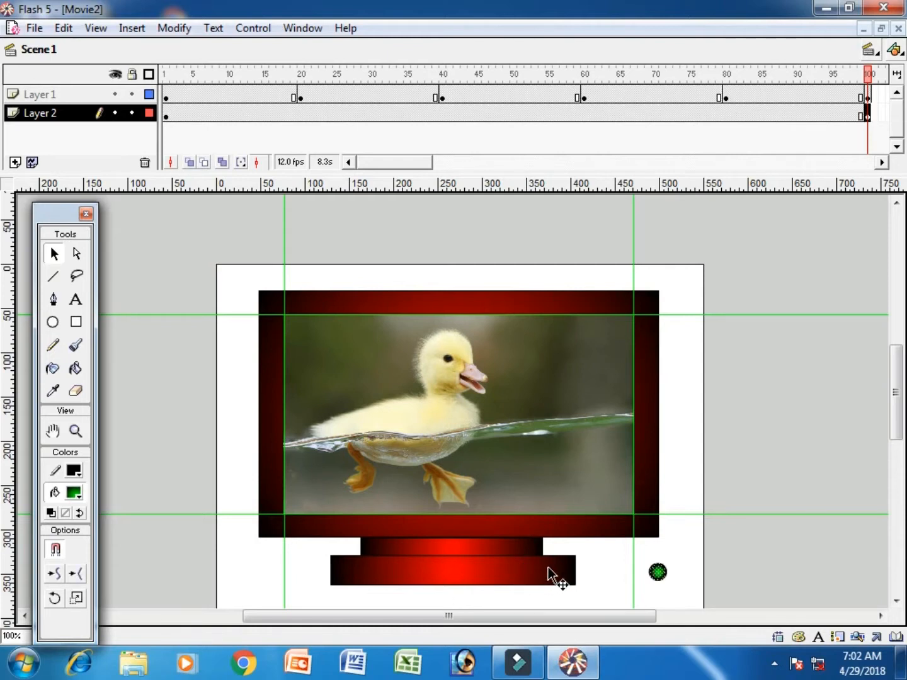
key("ctrl+z")
key("ctrl+z")
key("ctrl+z")
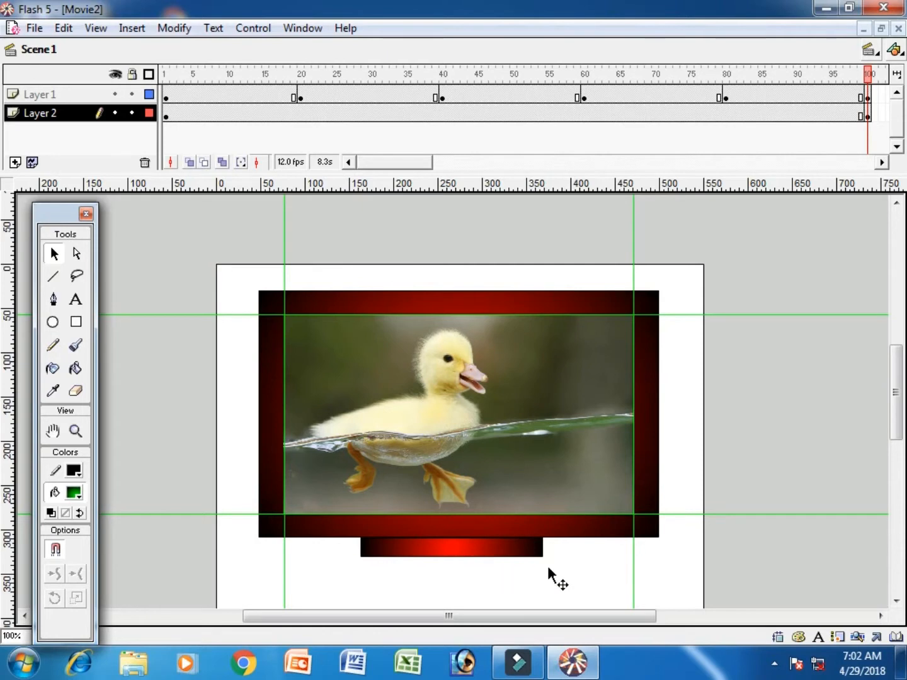
key("ctrl+z")
key("ctrl+z")
key("ctrl+z")
key("ctrl+z")
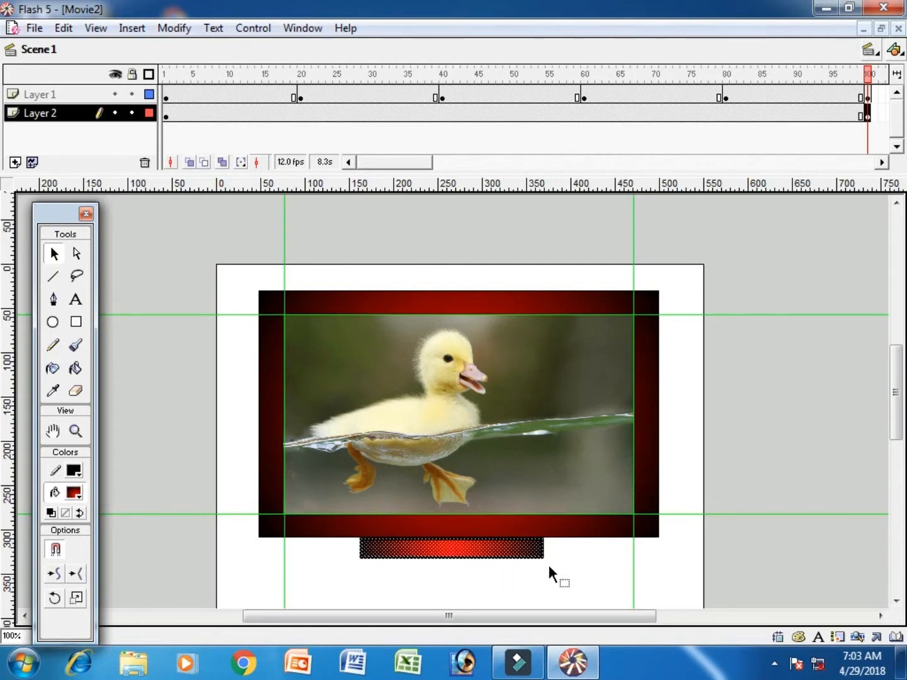
key("ctrl+z")
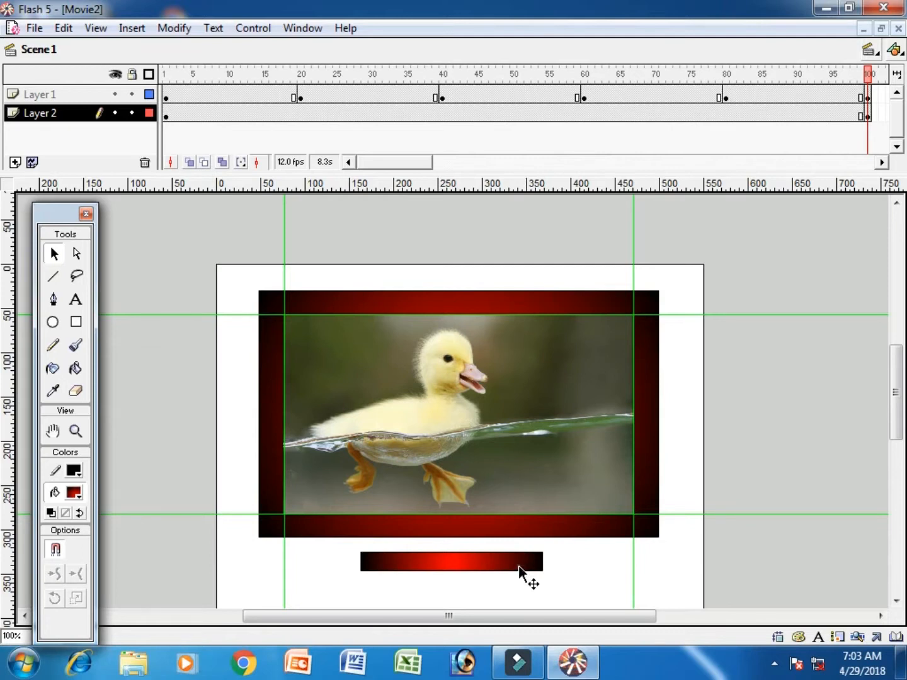
Cut the red bar from frame 100 of Layer 2 and add a new layer above Layer 1, selecting its frame 1
left_click(521, 566)
key("Delete")
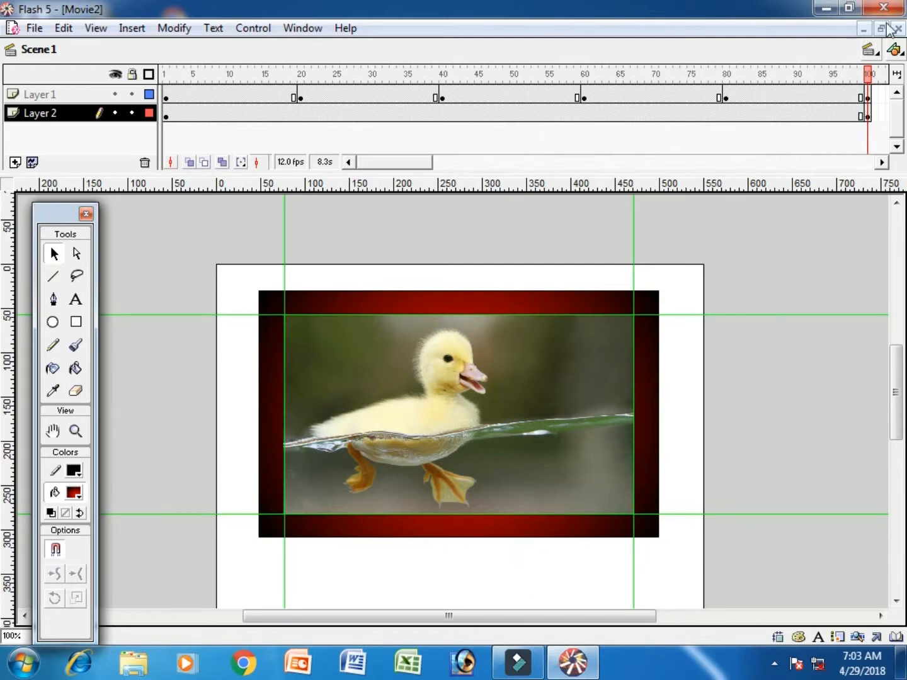
left_click(867, 94)
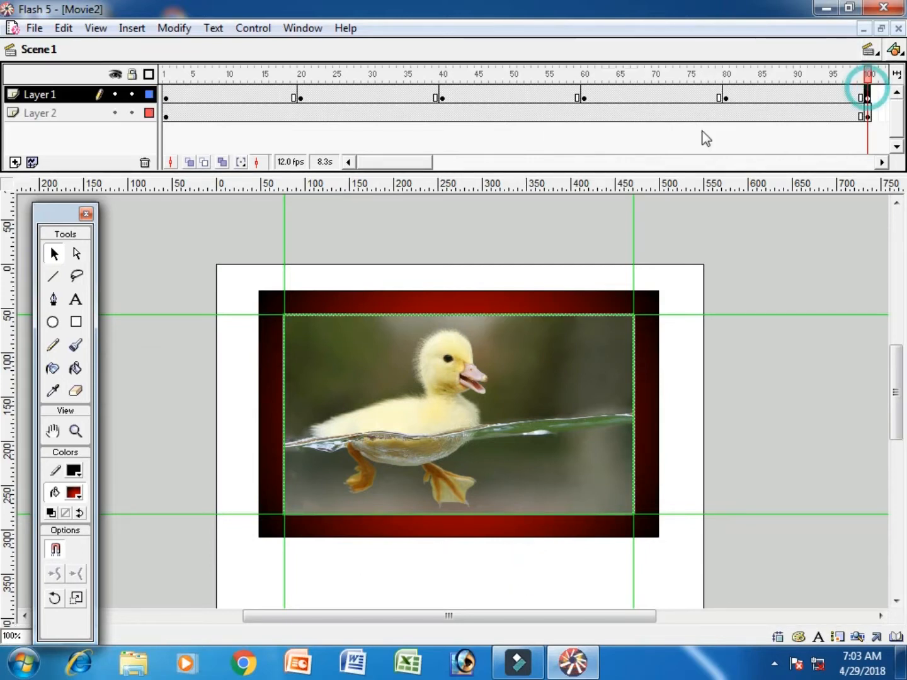
left_click(15, 162)
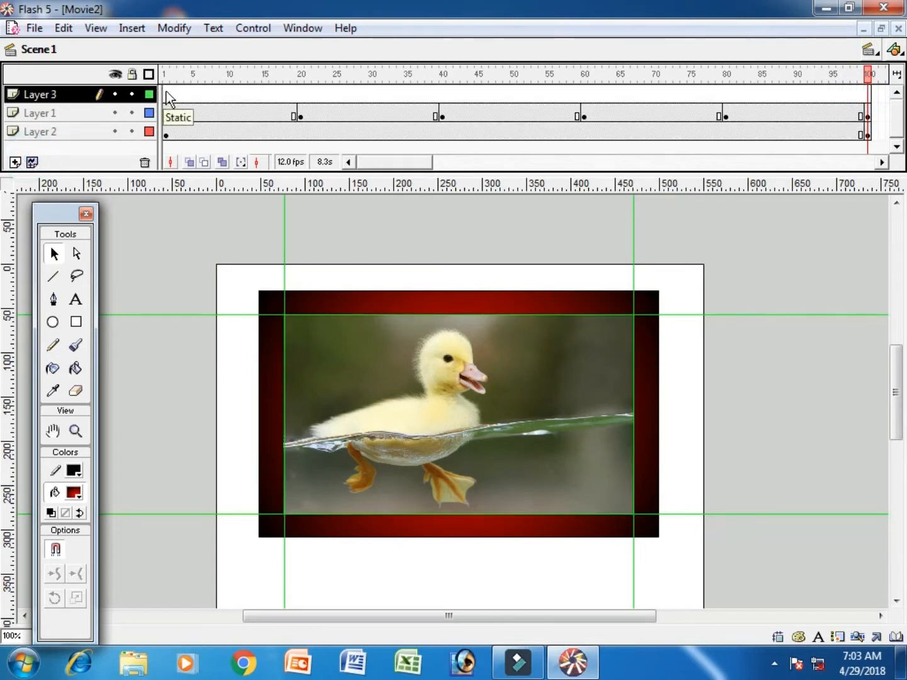
left_click(167, 94)
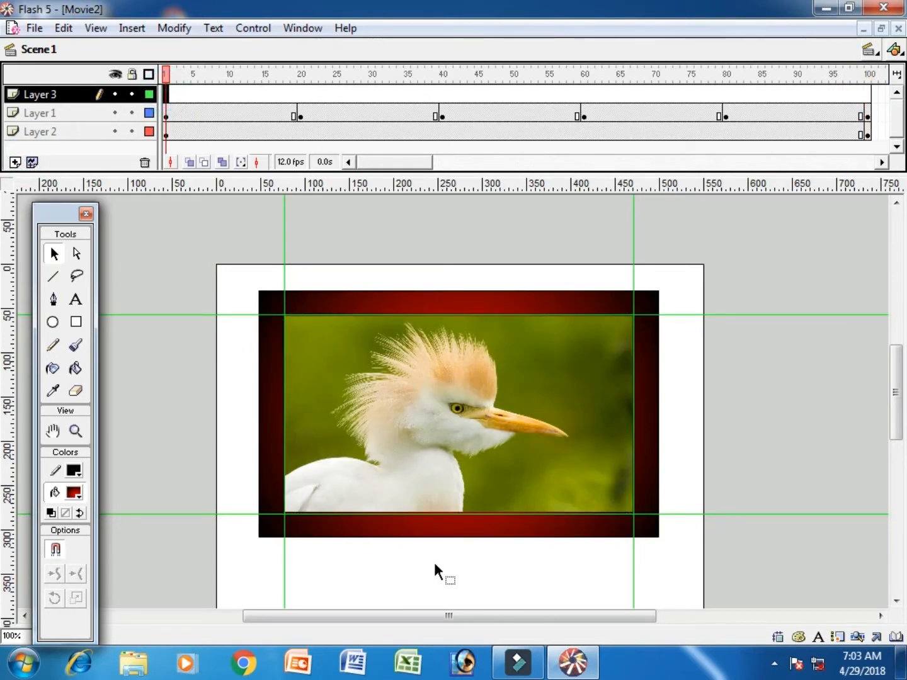
Paste the red bar into frame 1 of Layer 3 and position it against the frame's lower edge, near its middle
key("ctrl+v")
left_click_drag(440, 398, 450, 550)
key("Up")
key("Up")
key("Up")
key("Left")
key("Left")
key("Left")
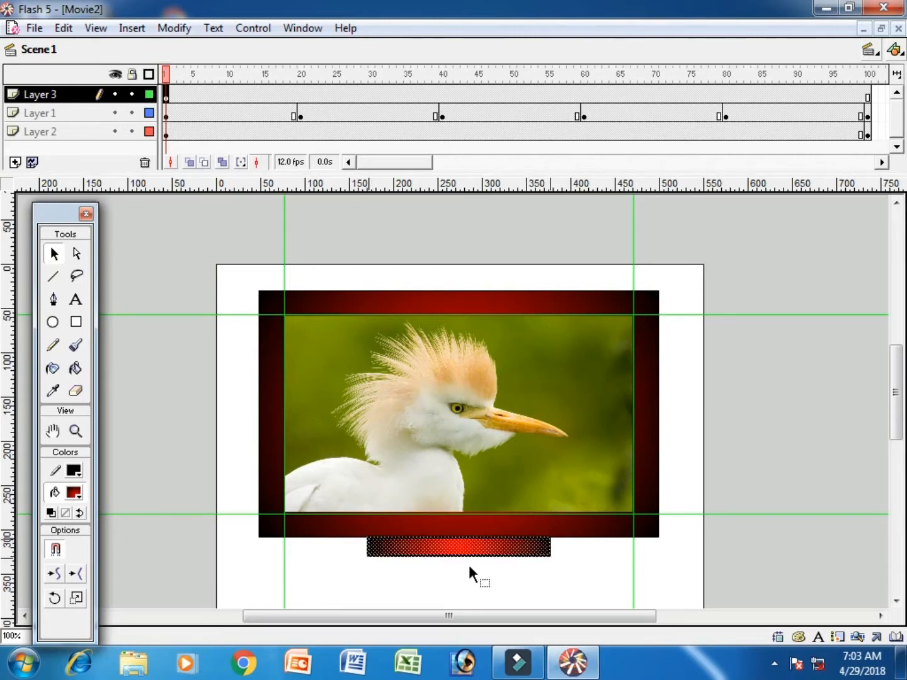
key("Left")
left_click(468, 565)
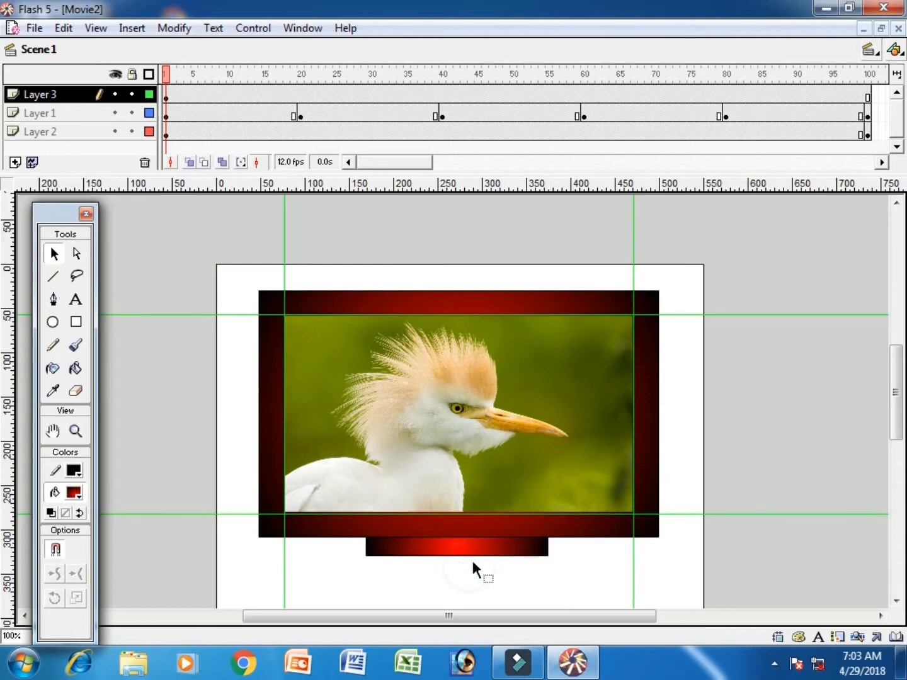
Duplicate the red bar on Layer 3 and move the copy down until it sits directly beneath the original
left_click(472, 548)
key("ctrl+d")
key("Down")
key("Down")
key("Down")
key("Down")
key("Down")
key("Down")
key("Down")
key("Down")
key("Down")
key("Down")
key("Down")
key("Down")
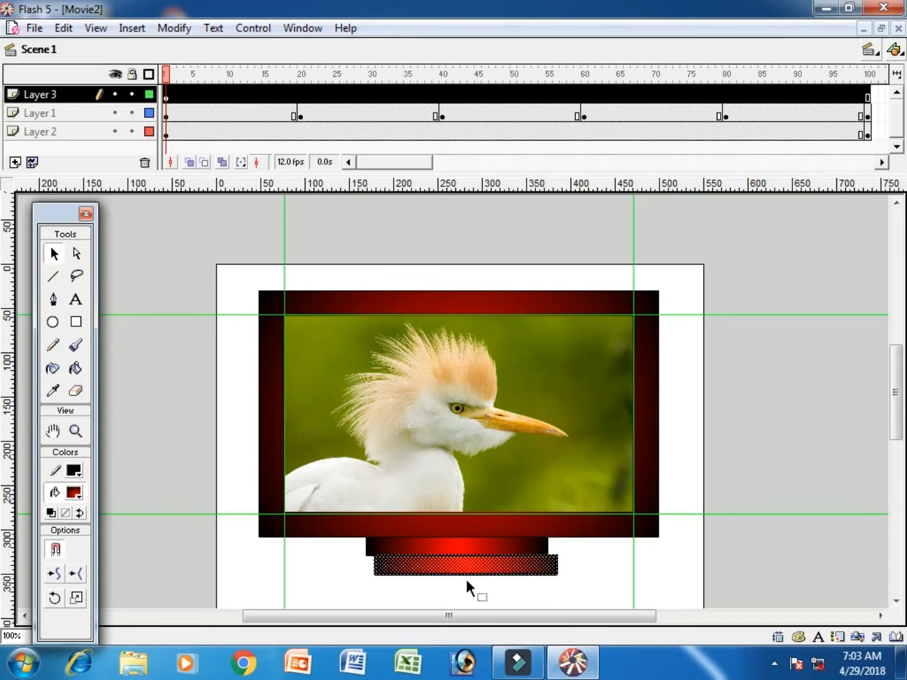
Scale the duplicated bar into a wider, taller base, about 295 px wide and 43 px high, extending past both ends of the upper bar
right_click(487, 565)
left_click(552, 458)
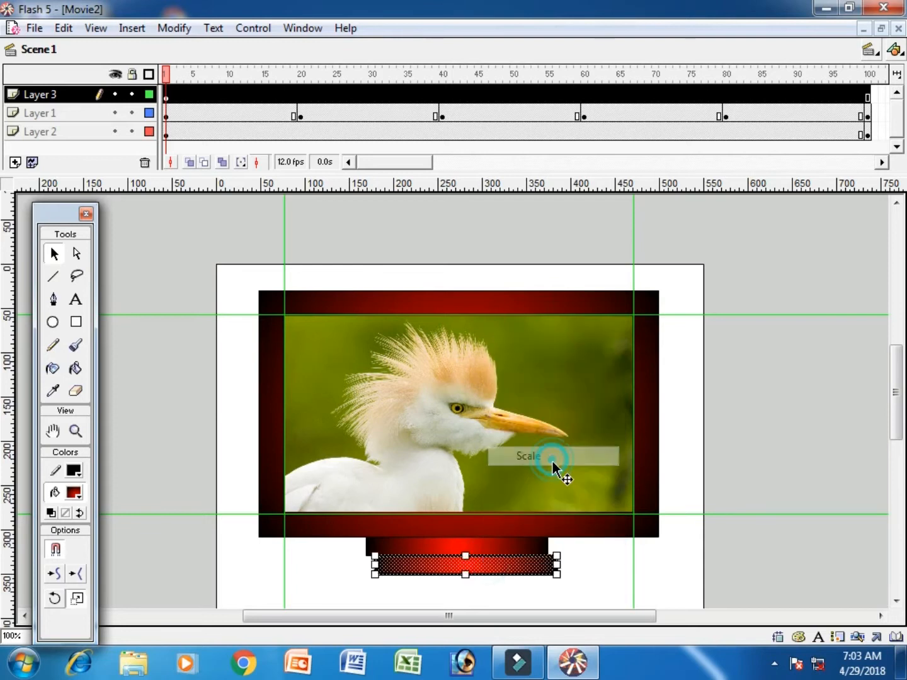
left_click_drag(375, 565, 326, 565)
left_click_drag(558, 566, 587, 567)
left_click_drag(457, 574, 458, 594)
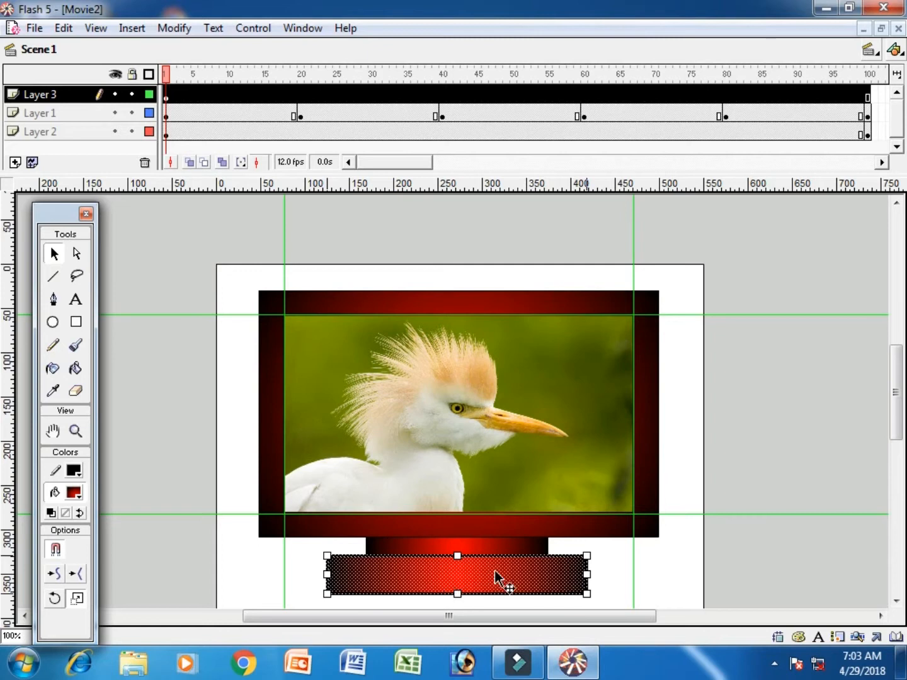
left_click(618, 563)
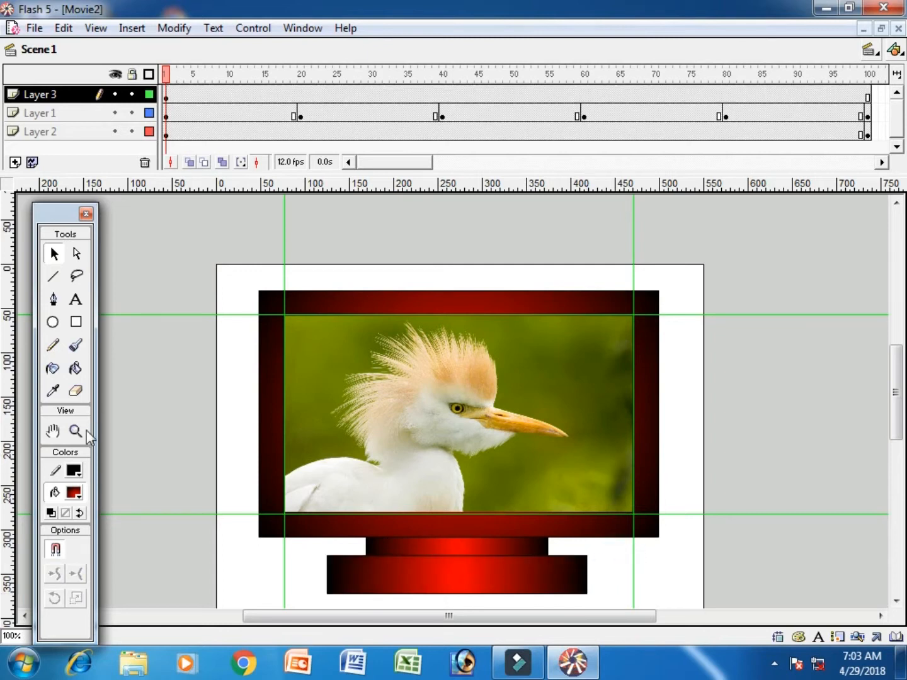
Draw a small circle about 15 px across with a green radial gradient fill on the right part of the base
left_click(53, 322)
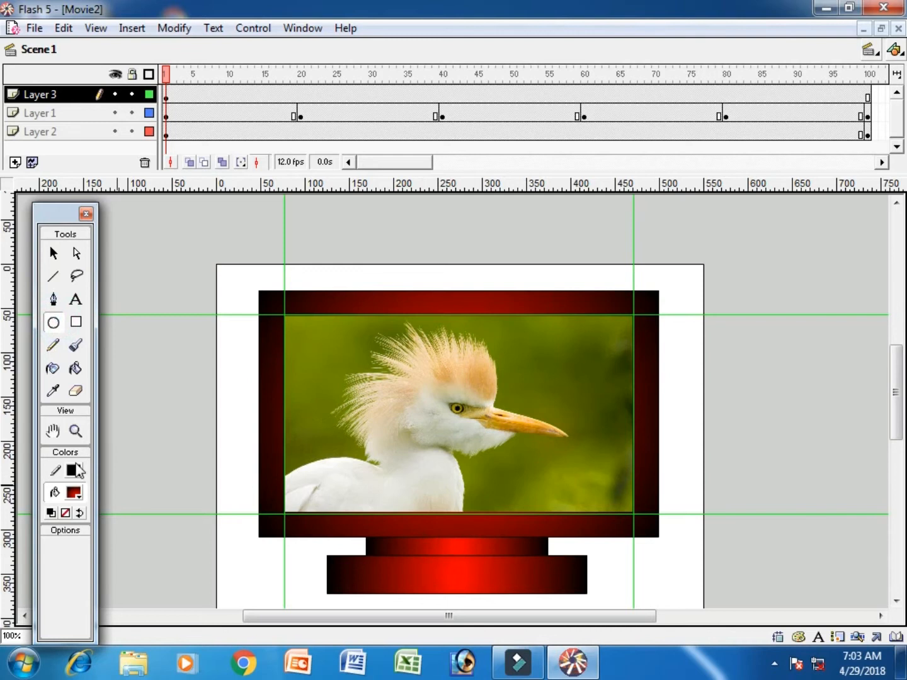
left_click(73, 492)
left_click(99, 635)
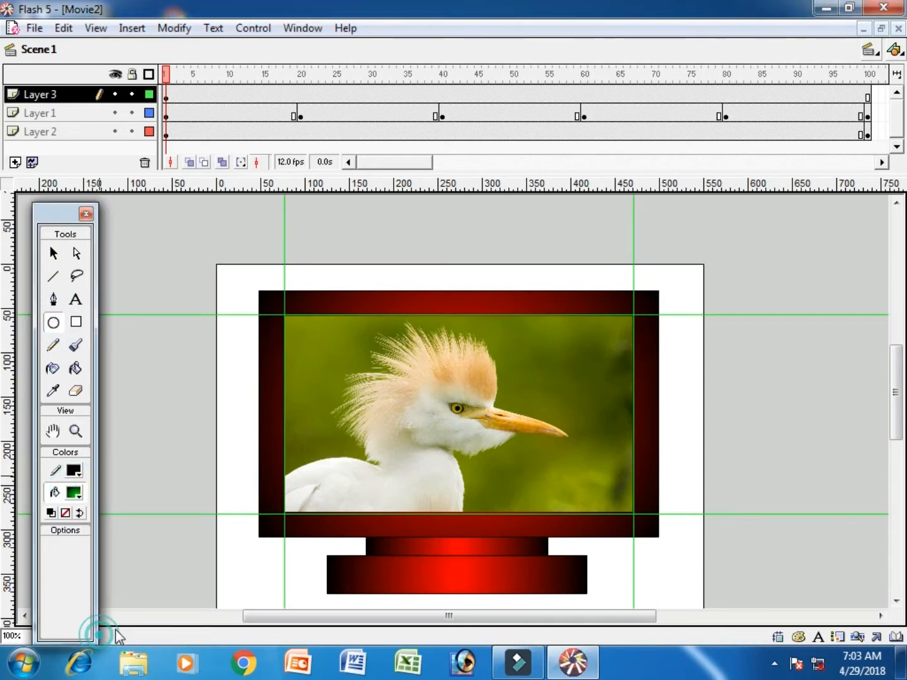
mouse_move(519, 569)
left_mouse_down()
mouse_move(538, 589)
mouse_move(532, 581)
left_mouse_up()
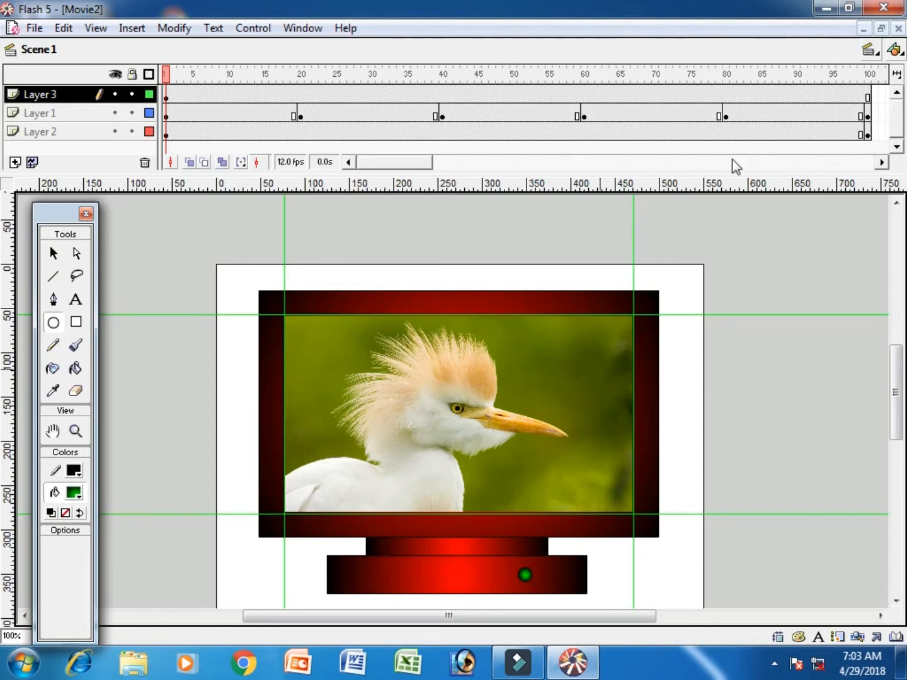
Select frame 100 of Layer 3 and test the movie to review the slideshow with the finished stand
left_click(868, 98)
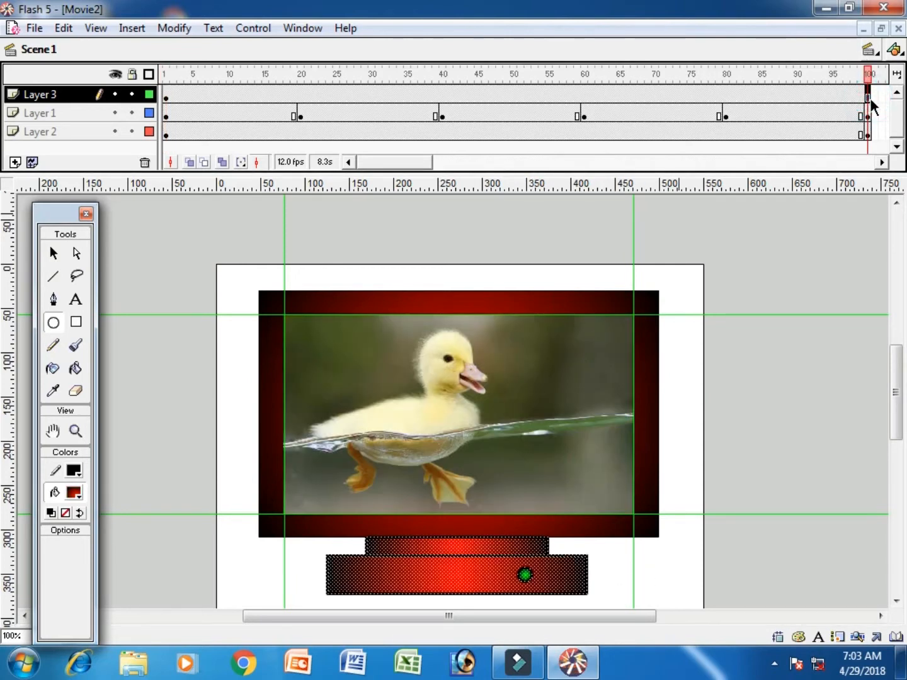
key("ctrl+Return")
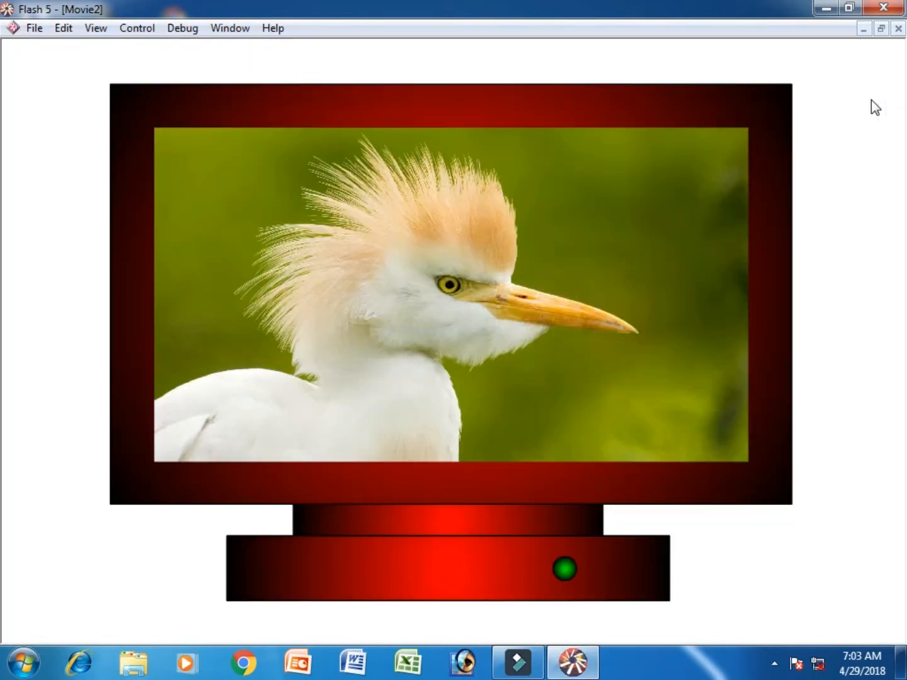